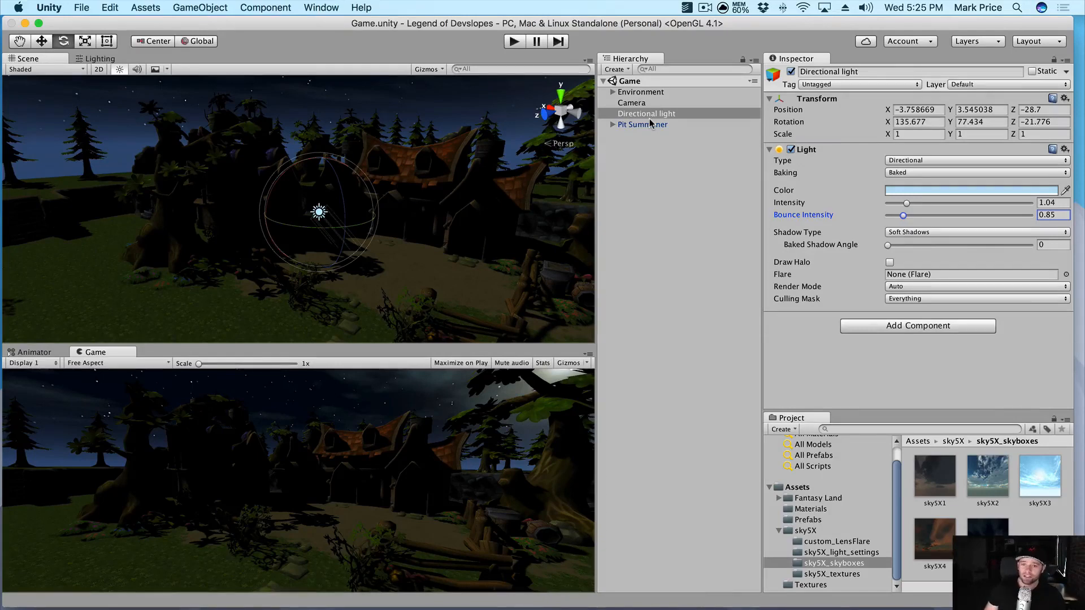
Create an empty root object named Lights and make the directional light its child.
click(649, 142)
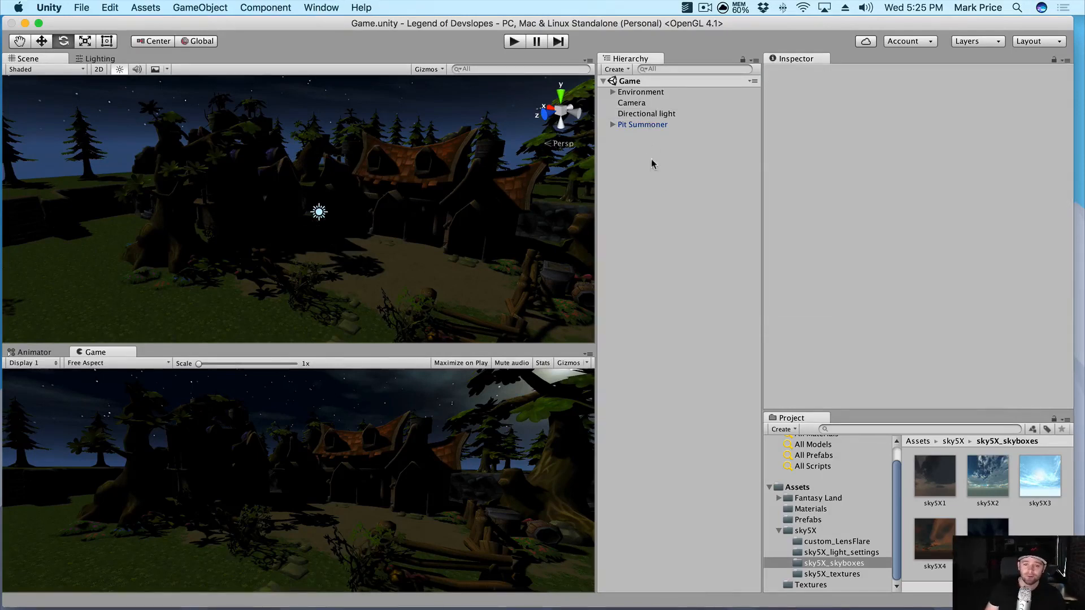
right_click(644, 154)
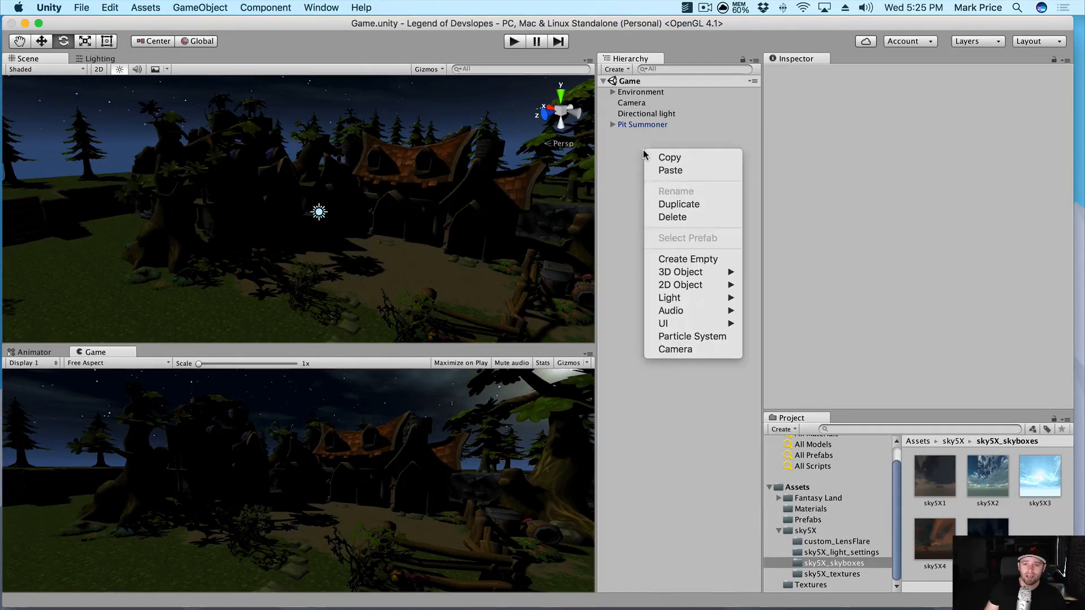
click(668, 259)
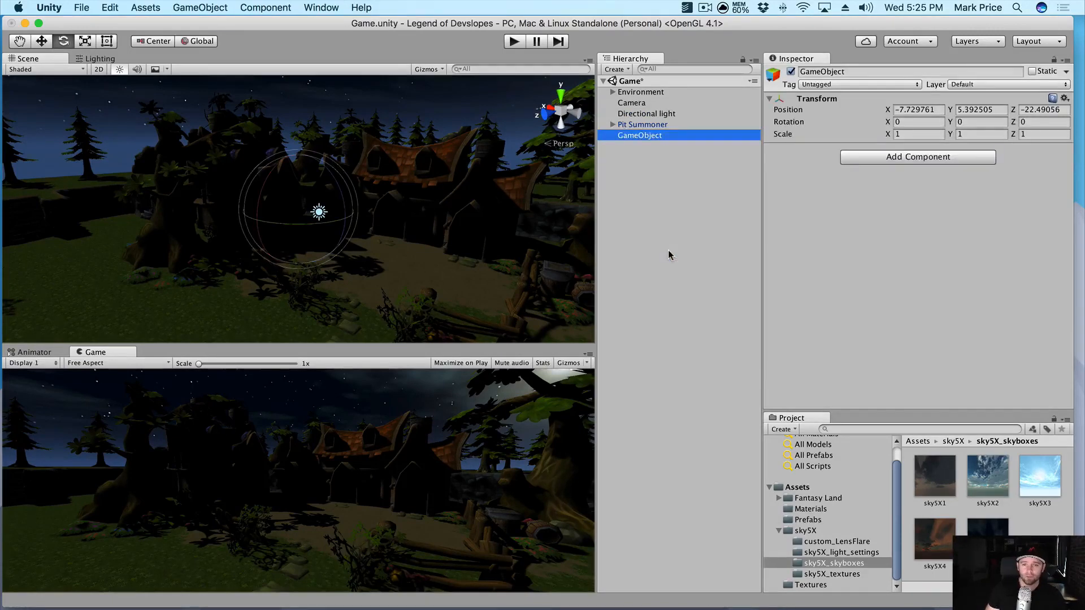
key(Return)
text(Lights)
key(Return)
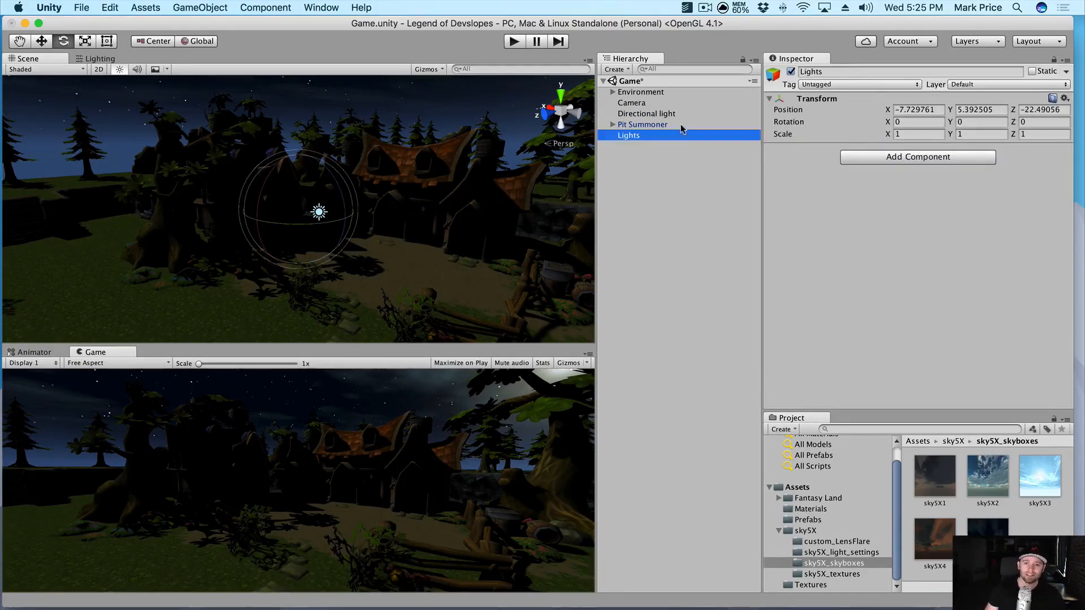
drag(649, 113, 642, 139)
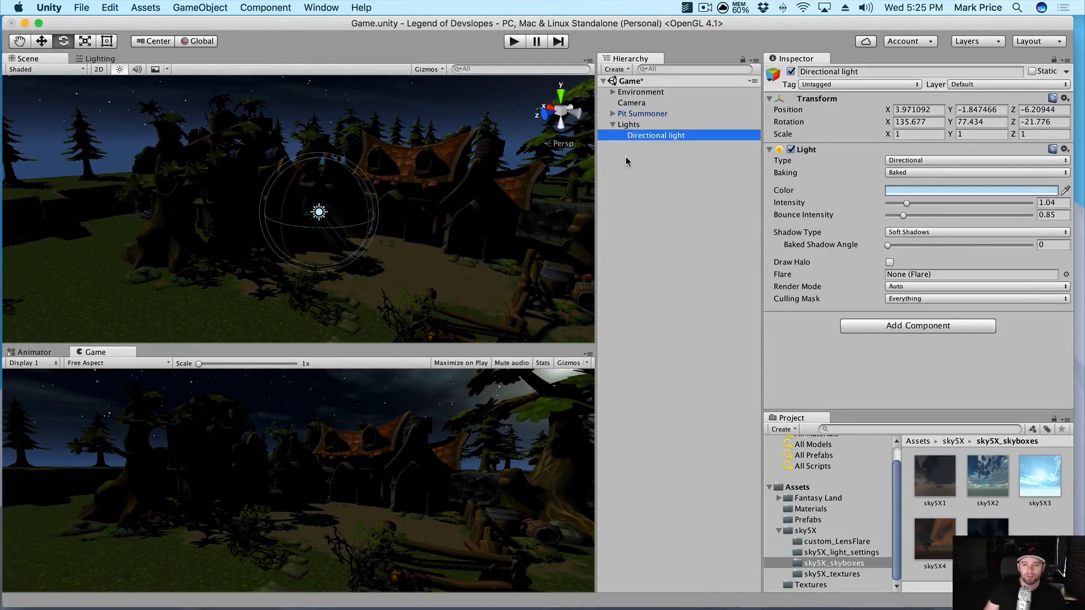
click(652, 179)
right_click(631, 125)
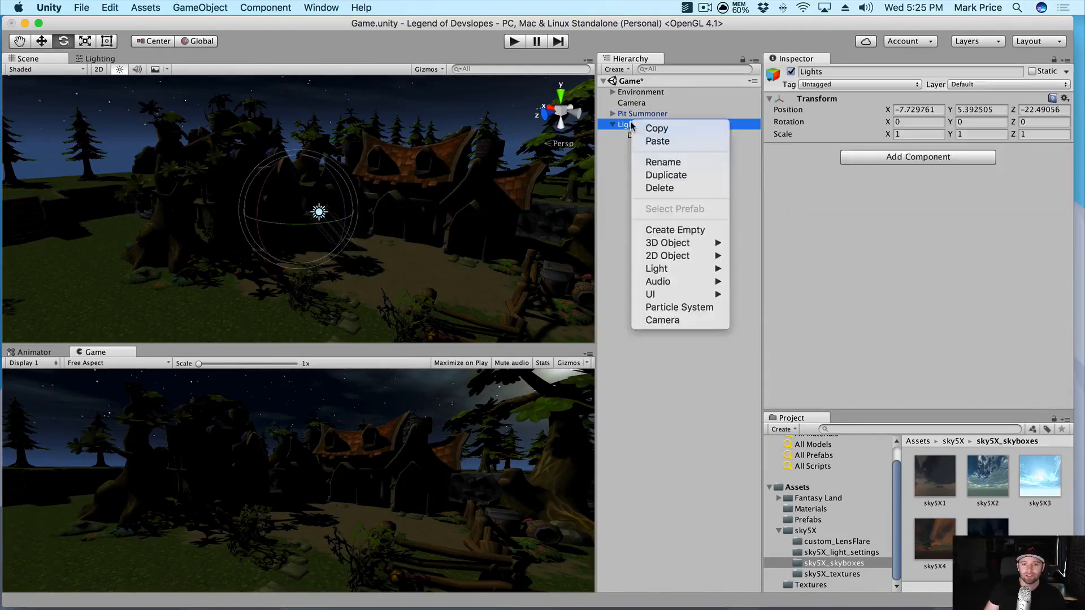
click(682, 230)
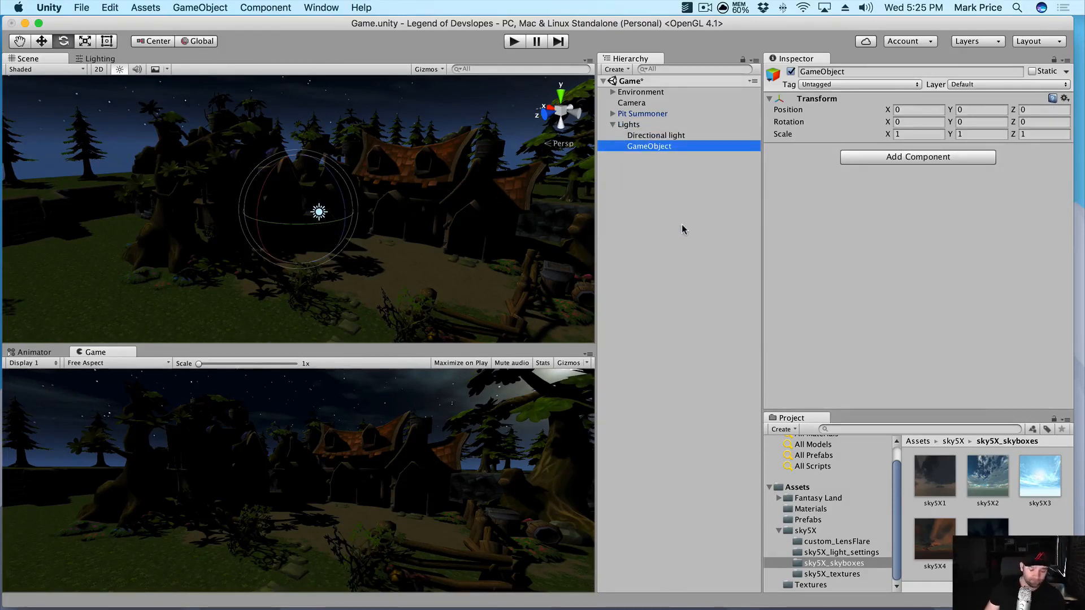
key(super+z)
Add a point light as a child of the Lights object.
right_click(640, 124)
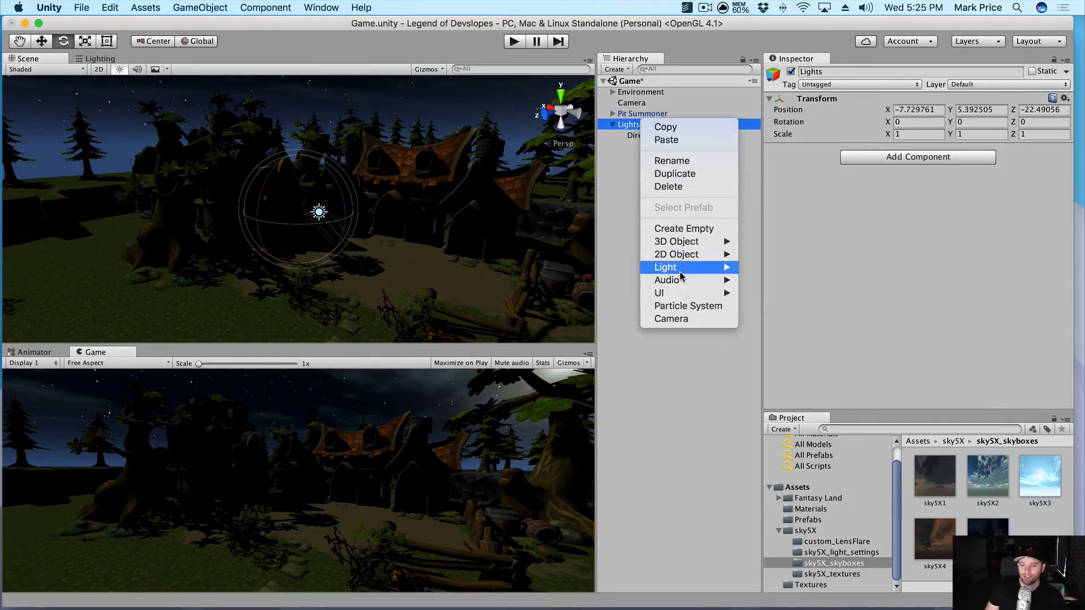
mouse_move(679, 272)
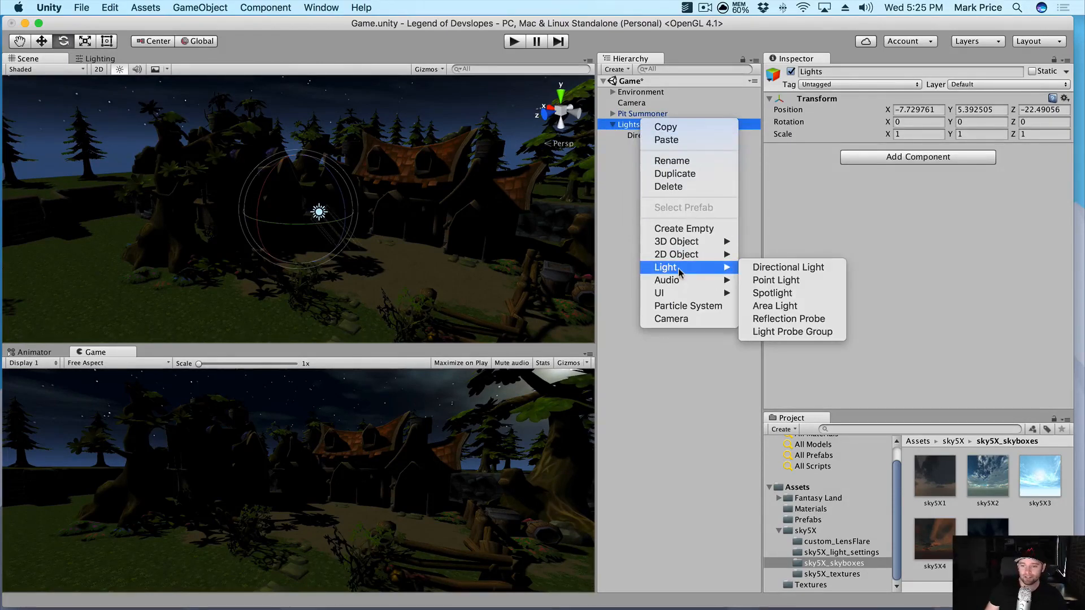
click(782, 282)
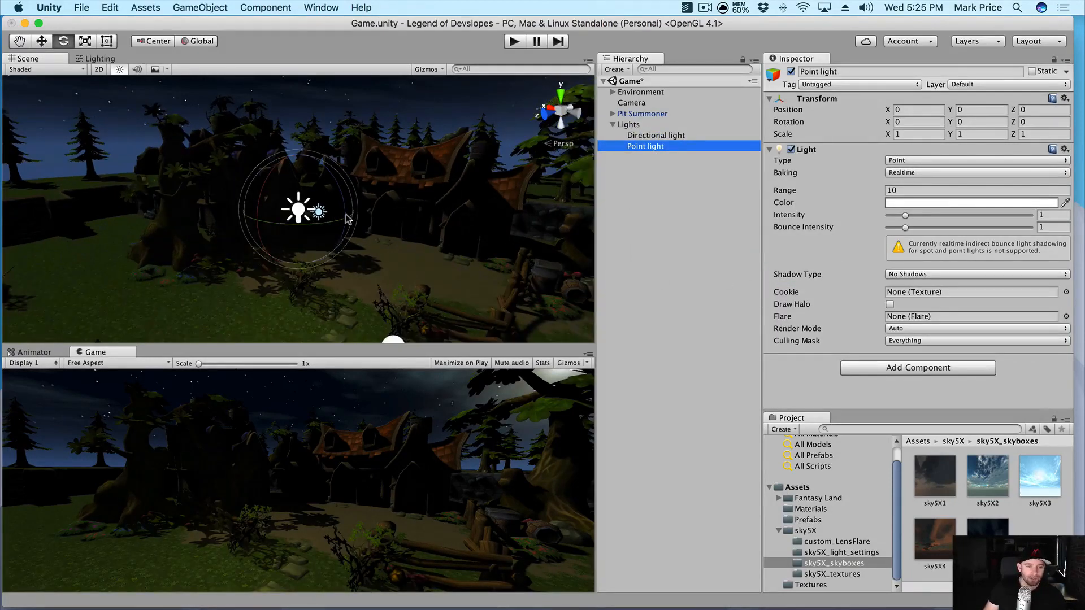
In the top view, move the point light along Z to about -4.54, over the dirt clearing.
middle_drag(379, 167, 353, 225)
right_drag(354, 224, 330, 263)
scroll(330, 264, up, 5)
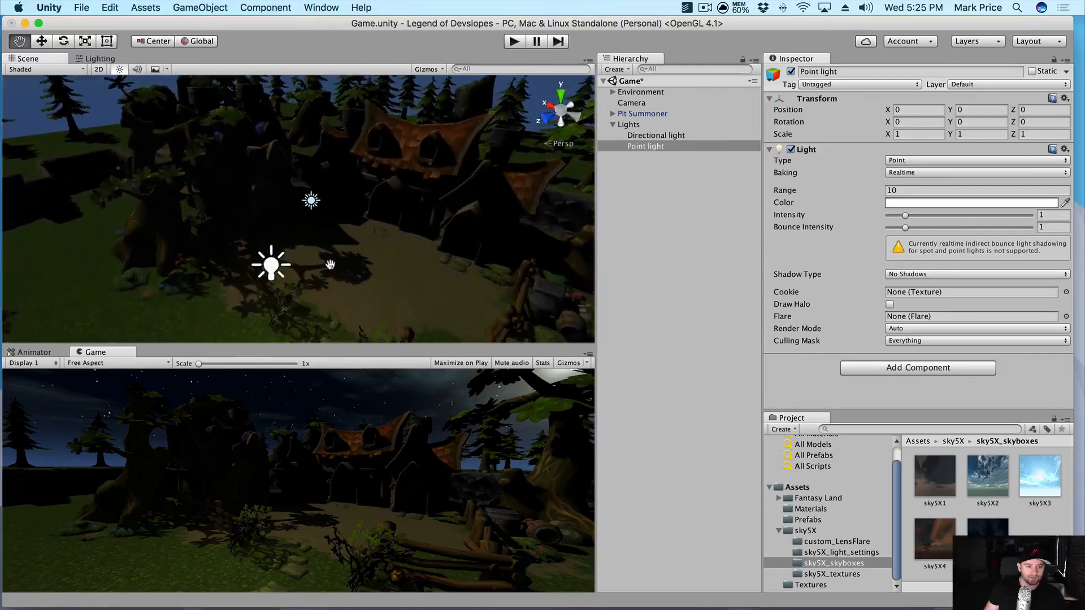
scroll(329, 264, down, 1)
scroll(282, 276, down, 5)
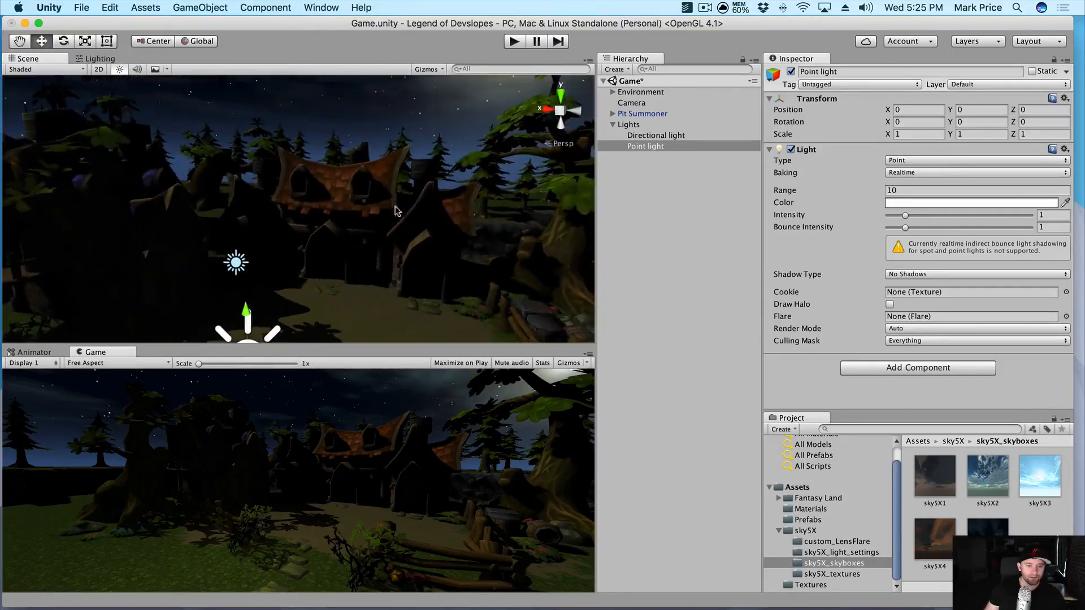
click(558, 125)
click(560, 112)
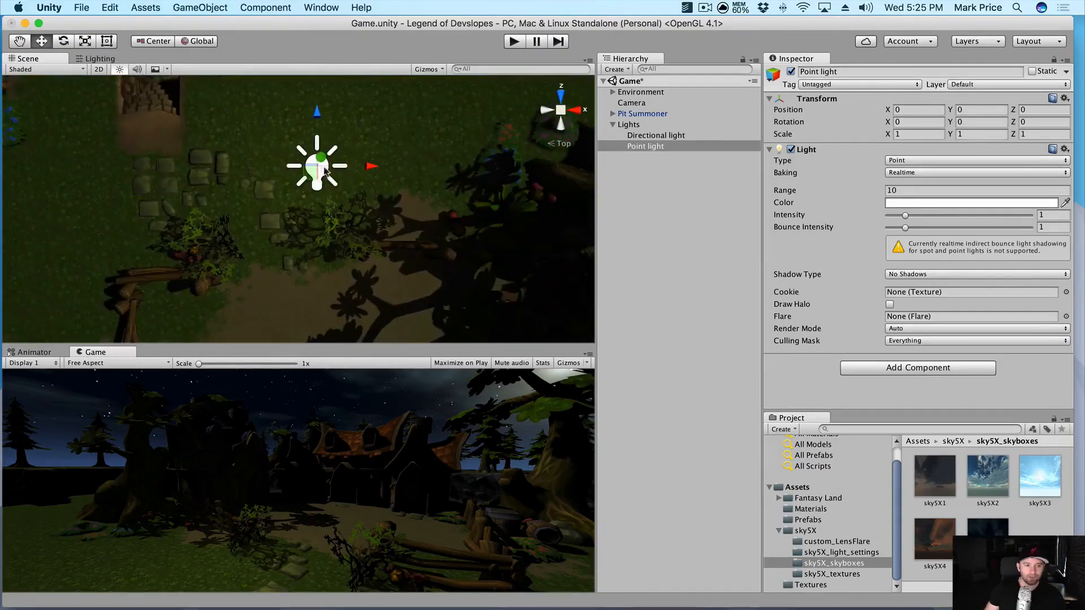
scroll(332, 175, down, 6)
middle_drag(367, 219, 343, 161)
click(562, 144)
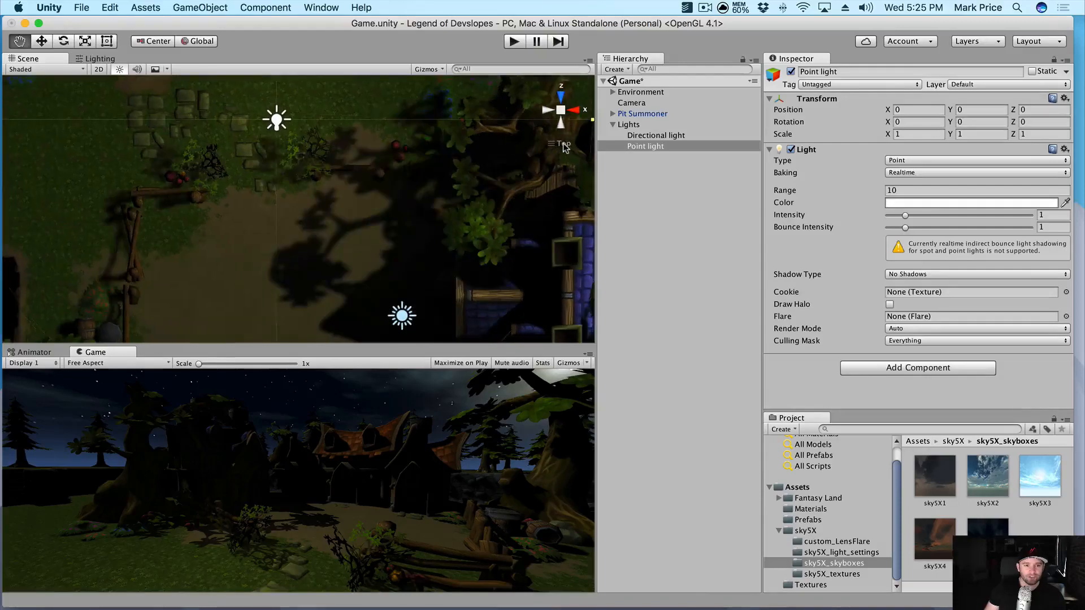
key(w)
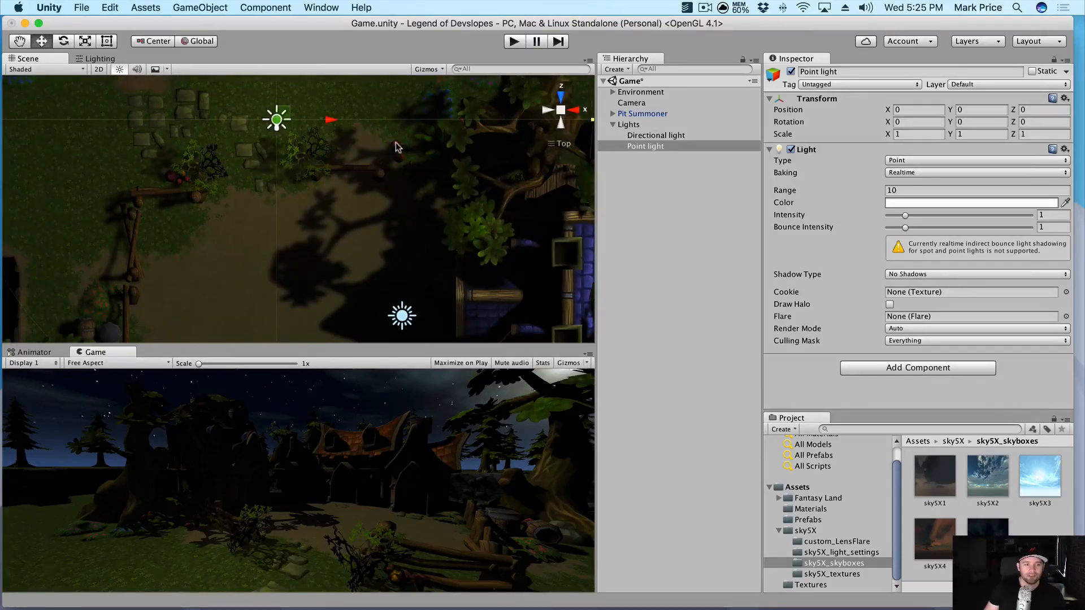
scroll(285, 148, down, 3)
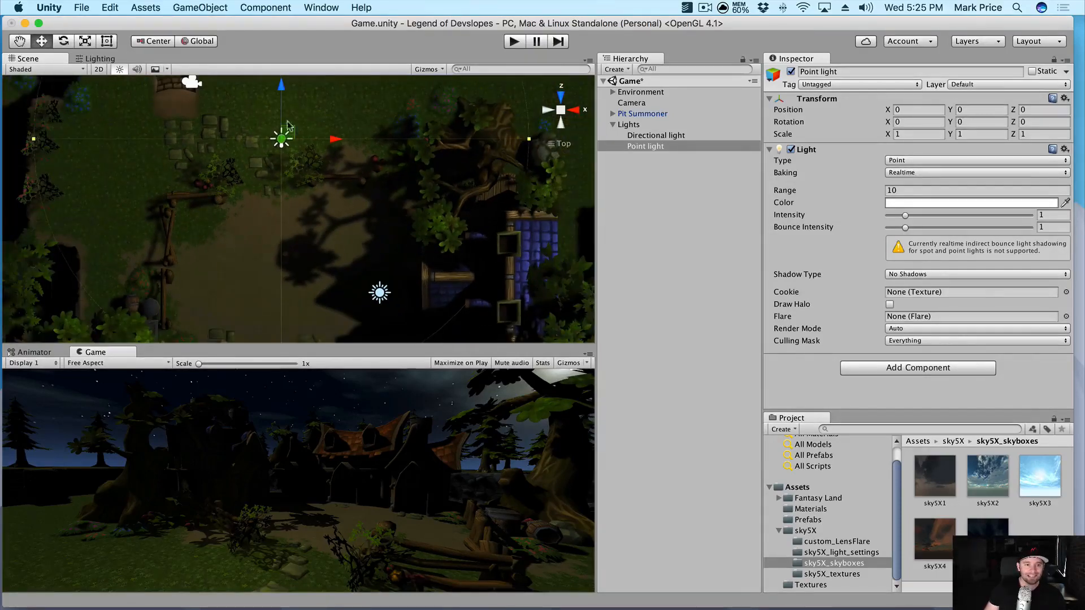
drag(290, 90, 346, 207)
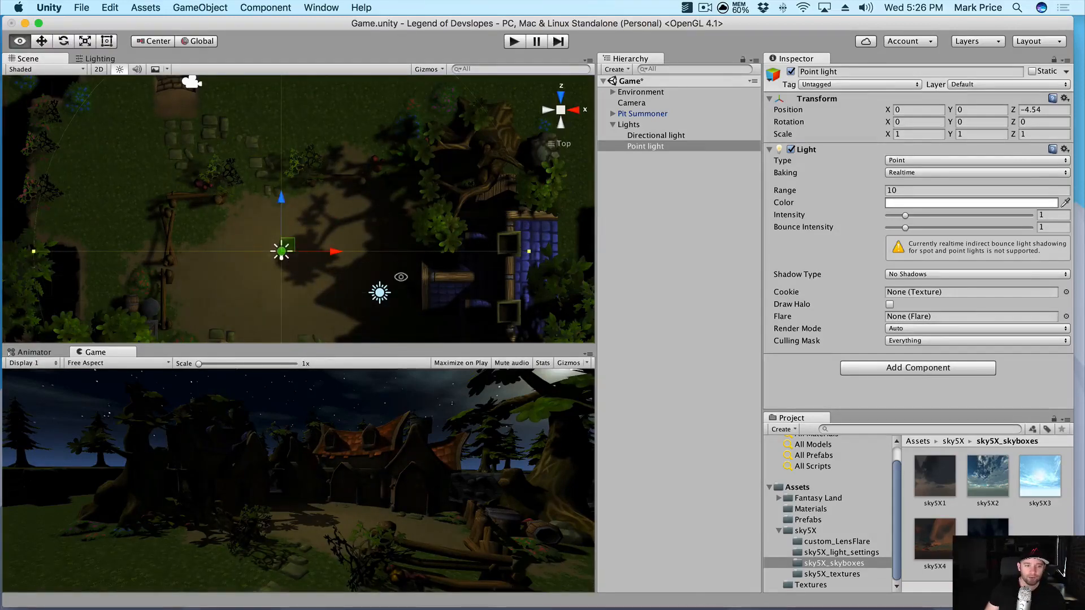
Move the point light to the blue-roofed house at about X 7.07, Y 0.27, Z -7.69.
alt+drag(395, 280, 230, 161)
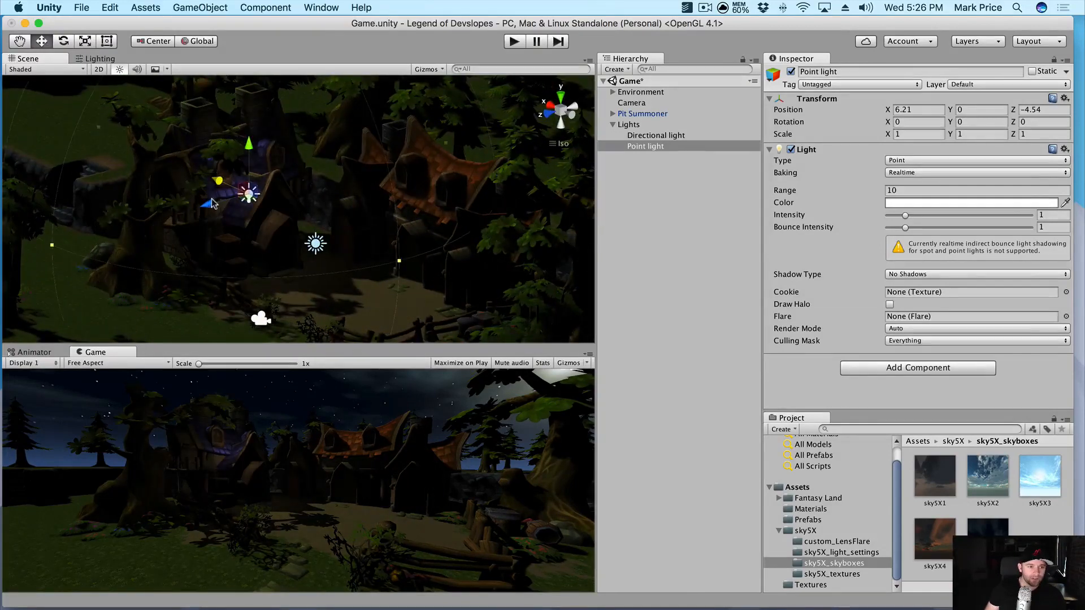
drag(211, 200, 320, 250)
scroll(327, 217, up, 5)
key(q)
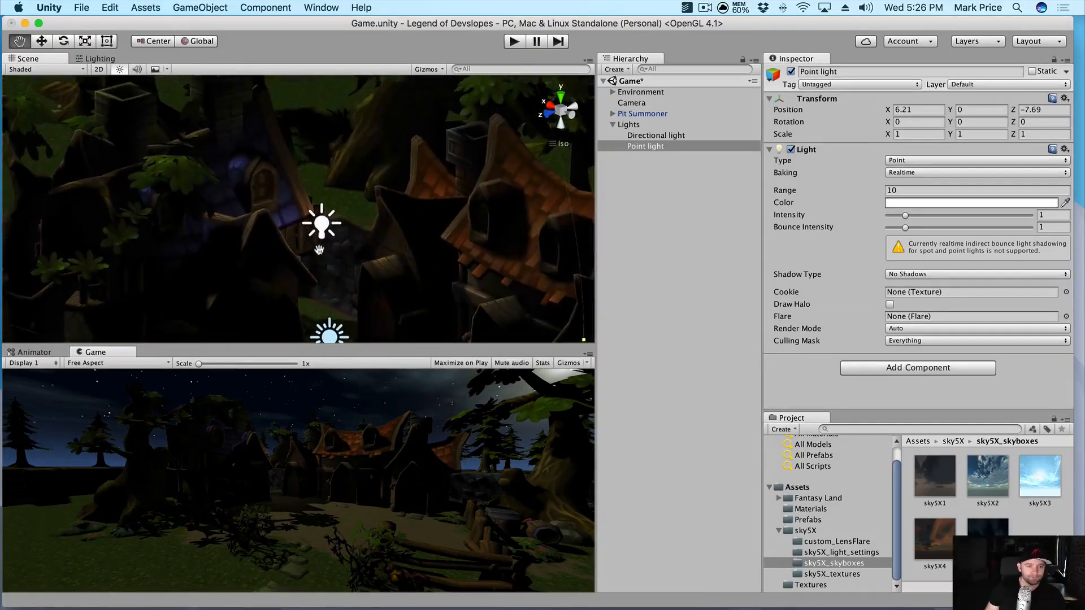
key(w)
drag(286, 213, 263, 202)
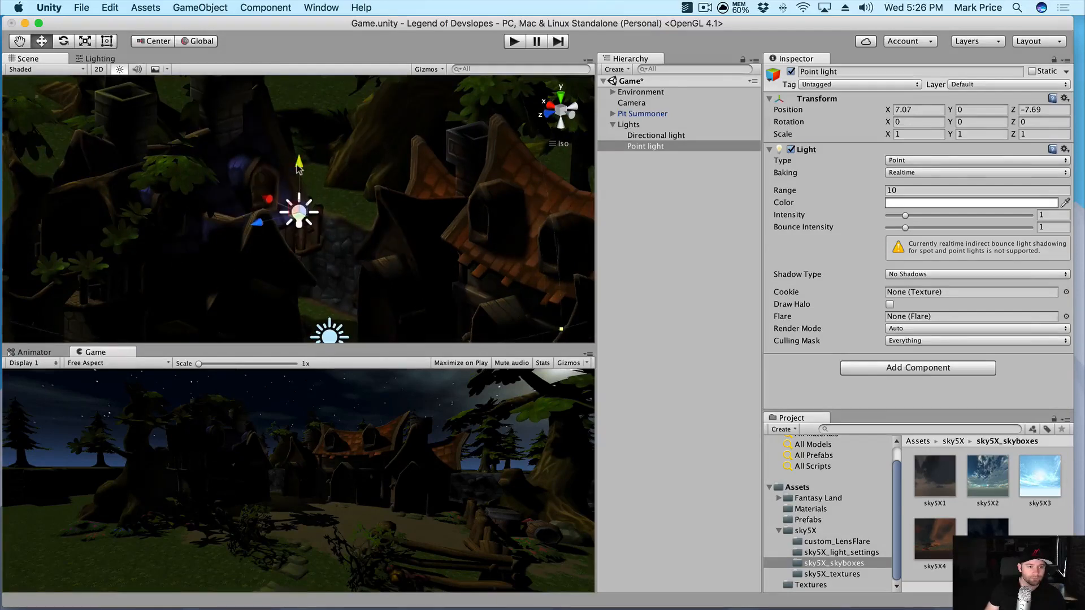
drag(299, 168, 537, 146)
In perspective view, shift the point light near the blue-roofed house's window to about X 6.88, Z -7.08.
click(562, 143)
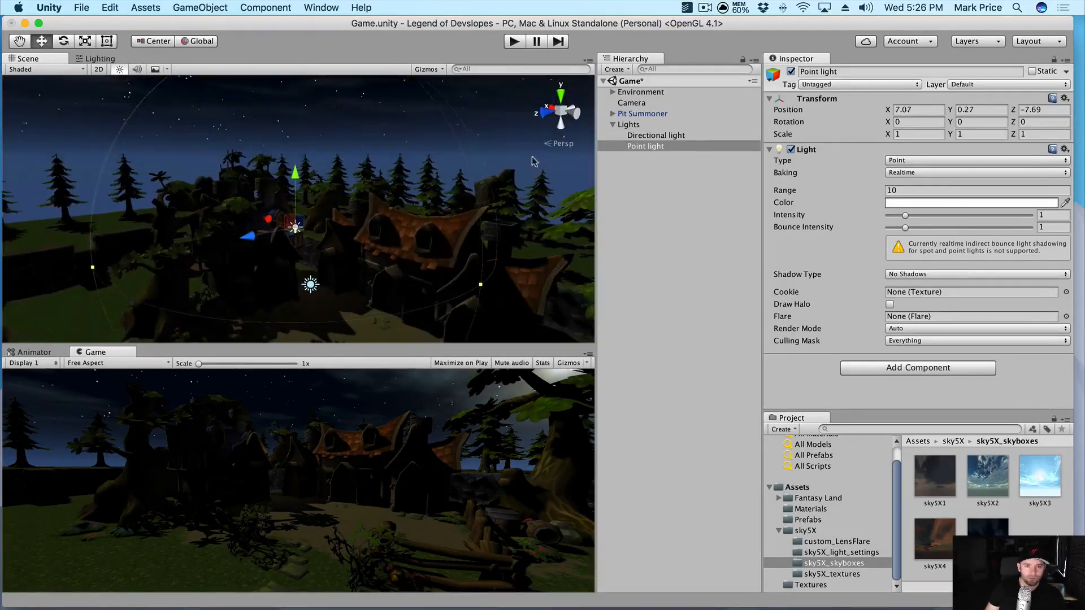
click(565, 144)
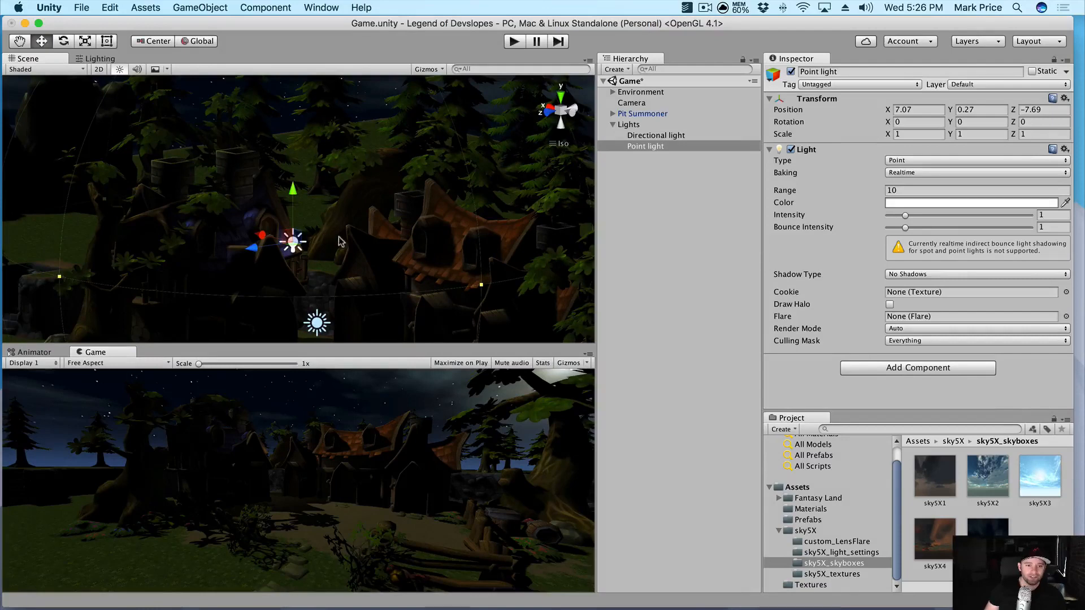
scroll(360, 264, down, 4)
scroll(360, 264, up, 4)
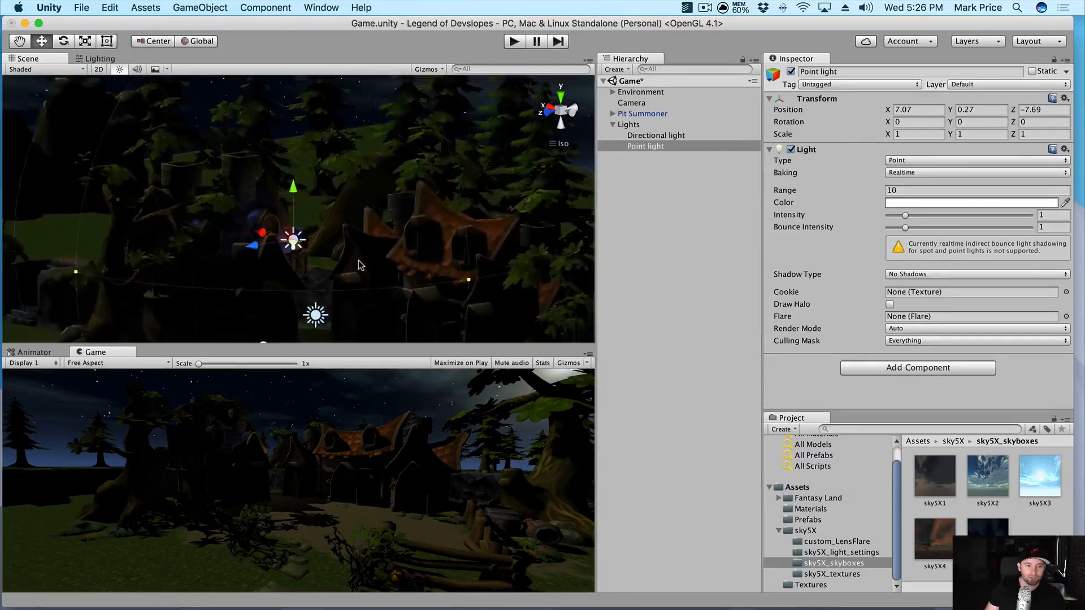
right_drag(374, 182, 333, 246)
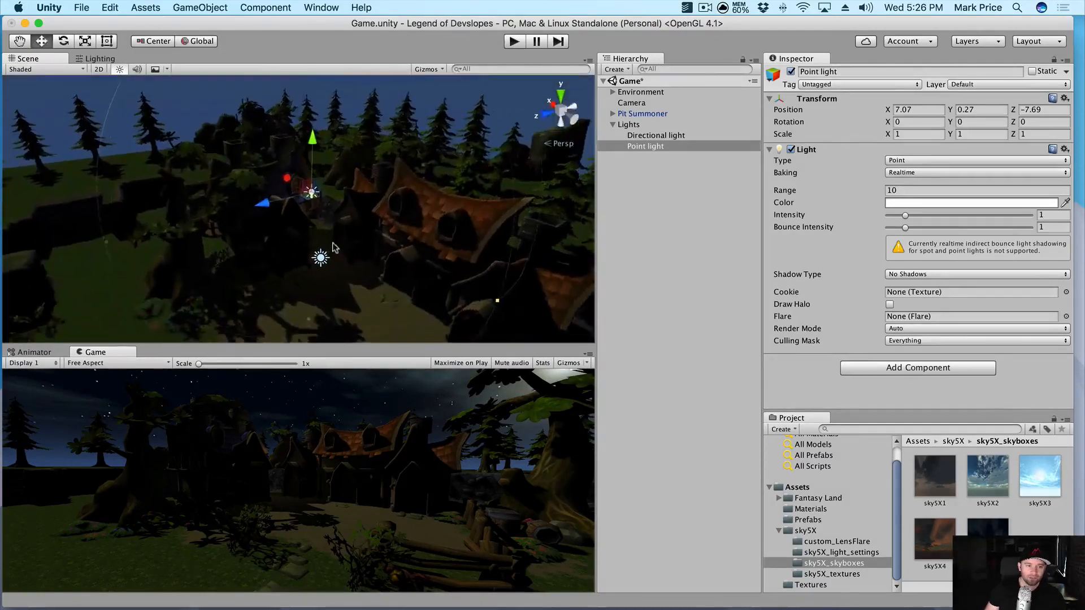
scroll(340, 237, up, 6)
alt+drag(384, 170, 341, 225)
drag(297, 193, 238, 213)
scroll(320, 225, down, 15)
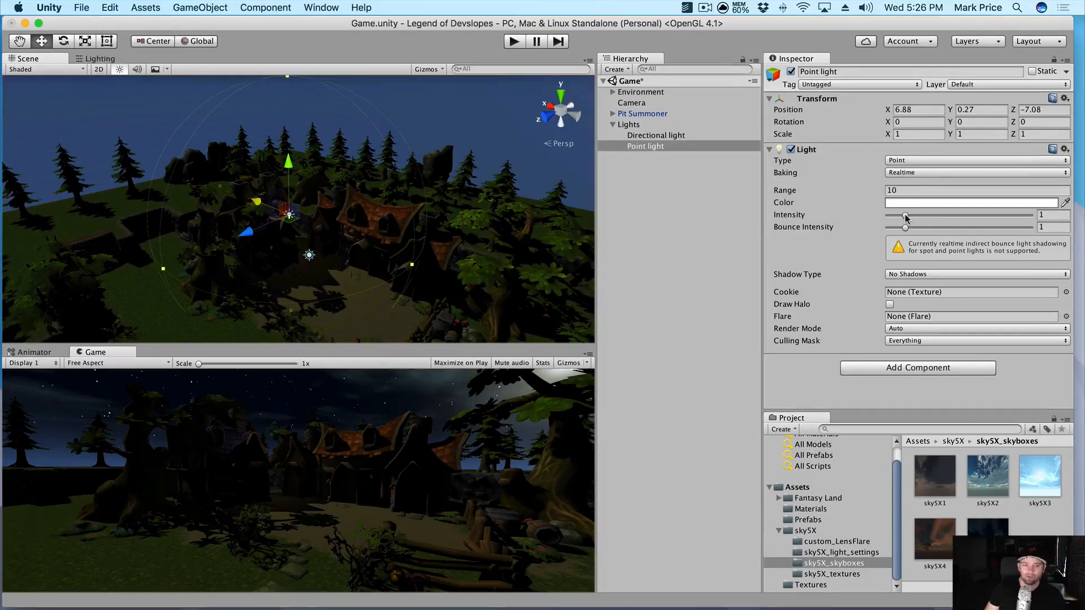
Test the point light at an intensity of about 5.78, and lower it to about 1.27.
drag(905, 217, 989, 209)
scroll(503, 213, up, 5)
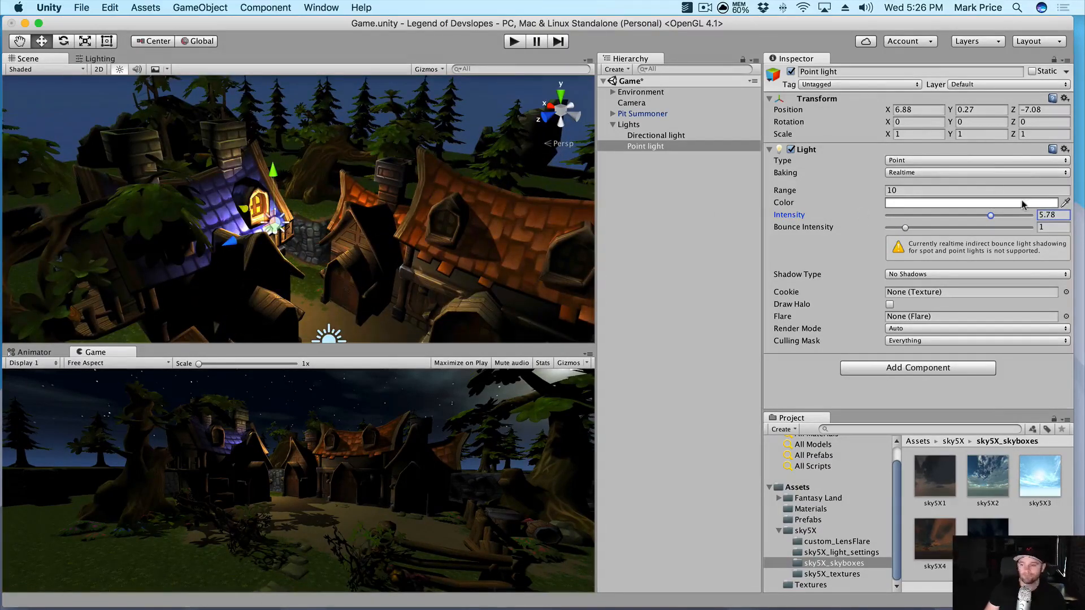
drag(989, 217, 910, 216)
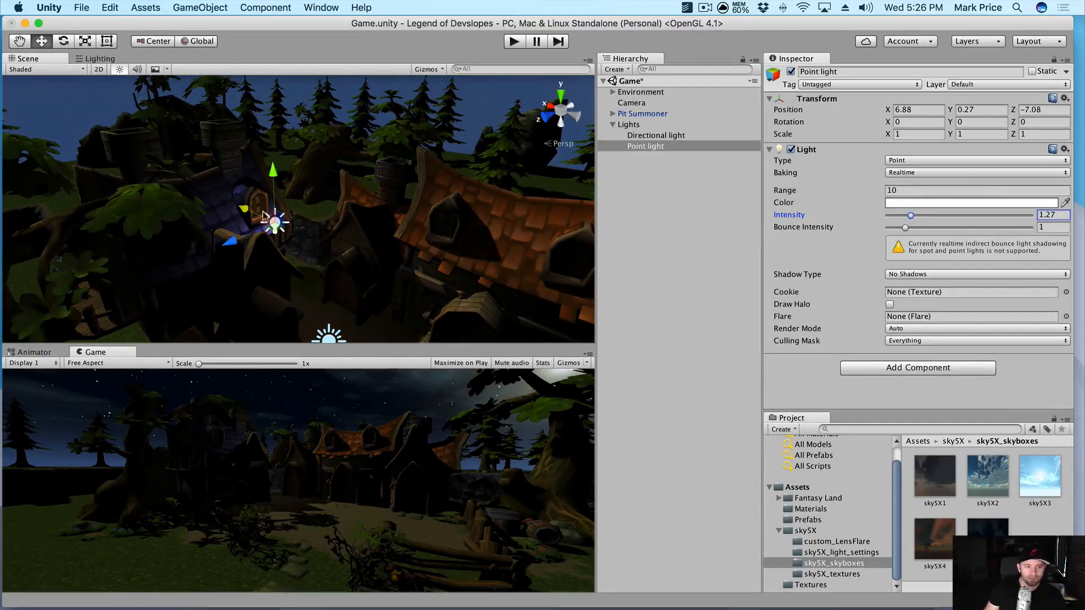
Set the point light's range to 2.53 and reposition it at about X 7.21, Z -7.45.
click(892, 190)
text(2.53)
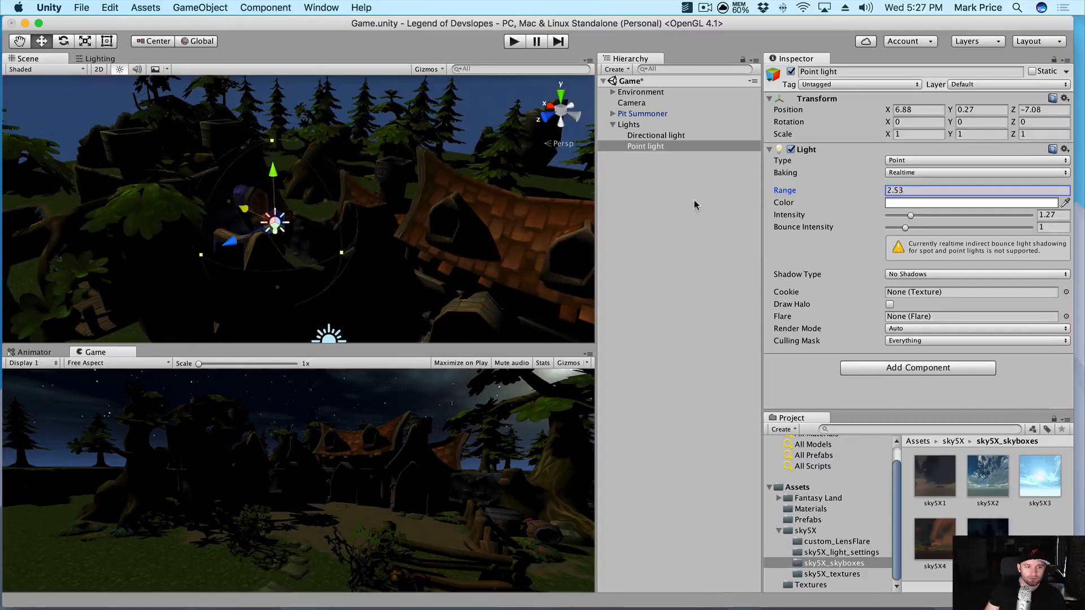
mouse_move(243, 210)
mouse_down()
mouse_move(213, 235)
mouse_move(251, 210)
mouse_move(243, 214)
mouse_up()
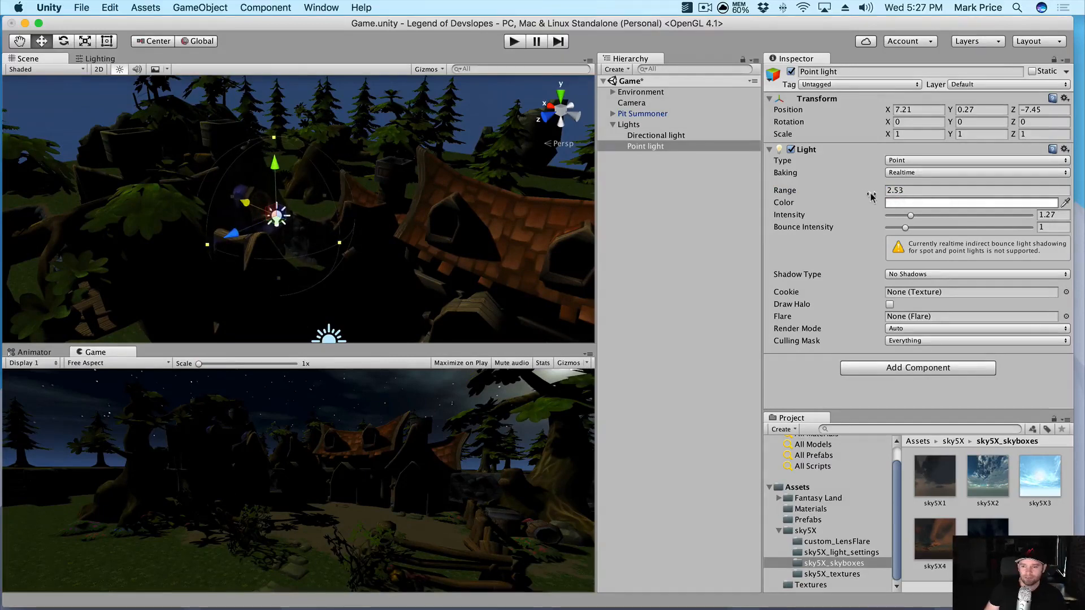
Raise the point light's intensity to about 2.29 and change its color to a warm orange.
drag(916, 217, 934, 216)
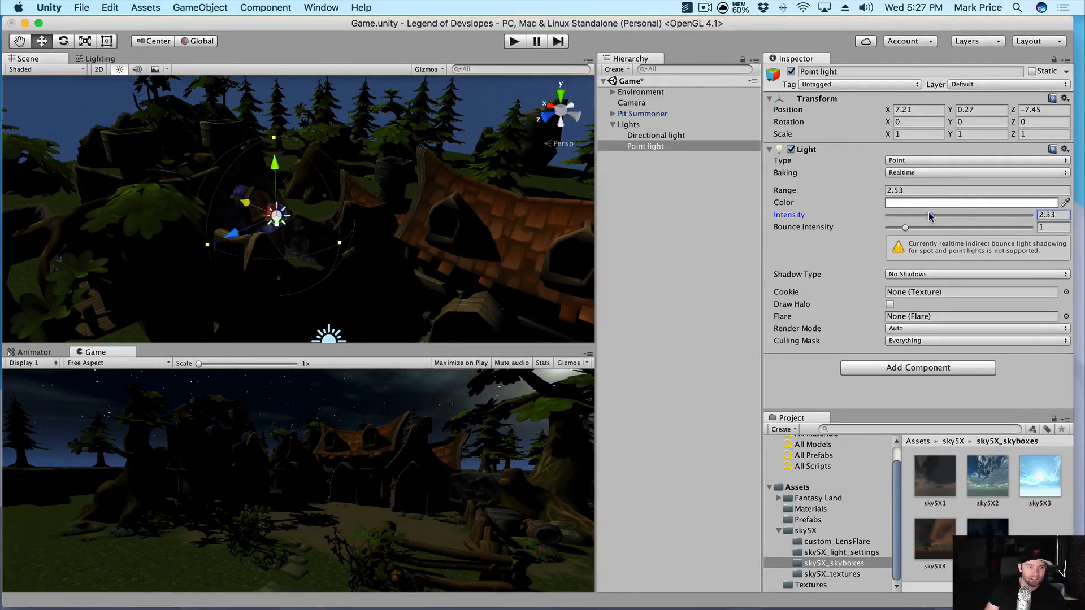
click(932, 203)
drag(133, 152, 133, 161)
click(104, 105)
drag(105, 108, 124, 78)
click(8, 21)
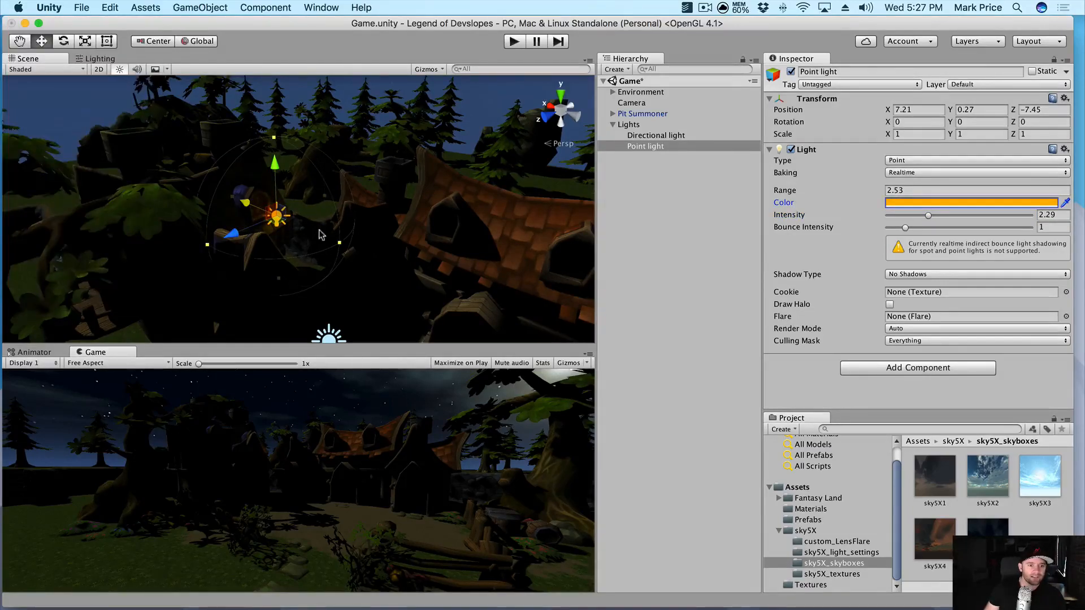
Move the orange point light in front of the window at about X 7.18, Y 0.58, Z -7.24.
scroll(305, 263, up, 5)
drag(234, 211, 213, 239)
drag(254, 171, 253, 157)
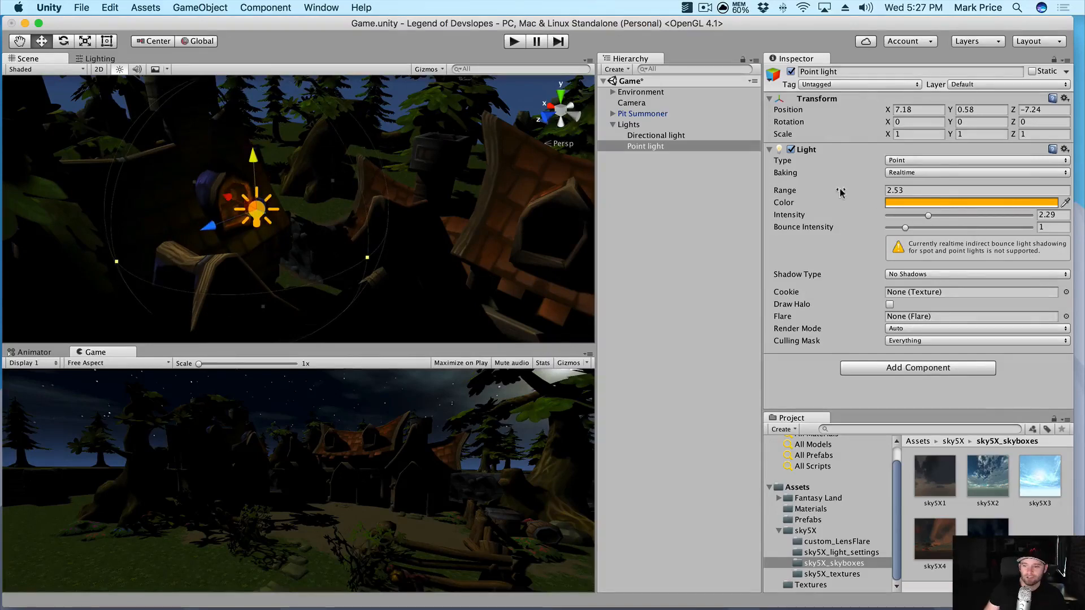
Increase the point light's range to 3.8 and fine-tune its position to about X 7.33, Y 0.59, Z -7.18.
drag(842, 192, 854, 192)
alt+drag(517, 248, 411, 285)
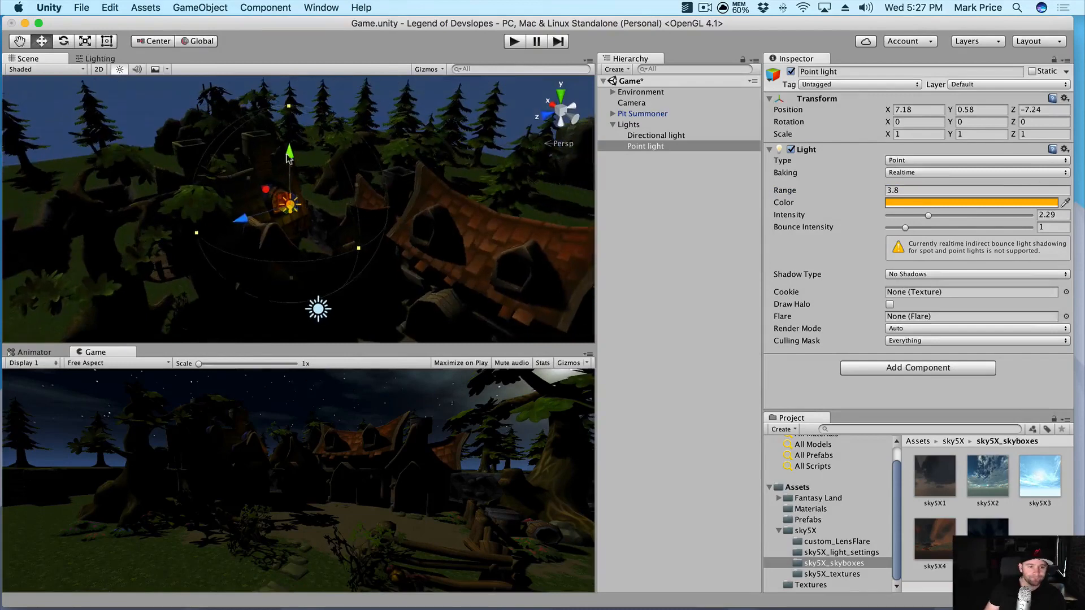
drag(290, 169, 322, 157)
drag(265, 230, 249, 217)
scroll(336, 221, up, 5)
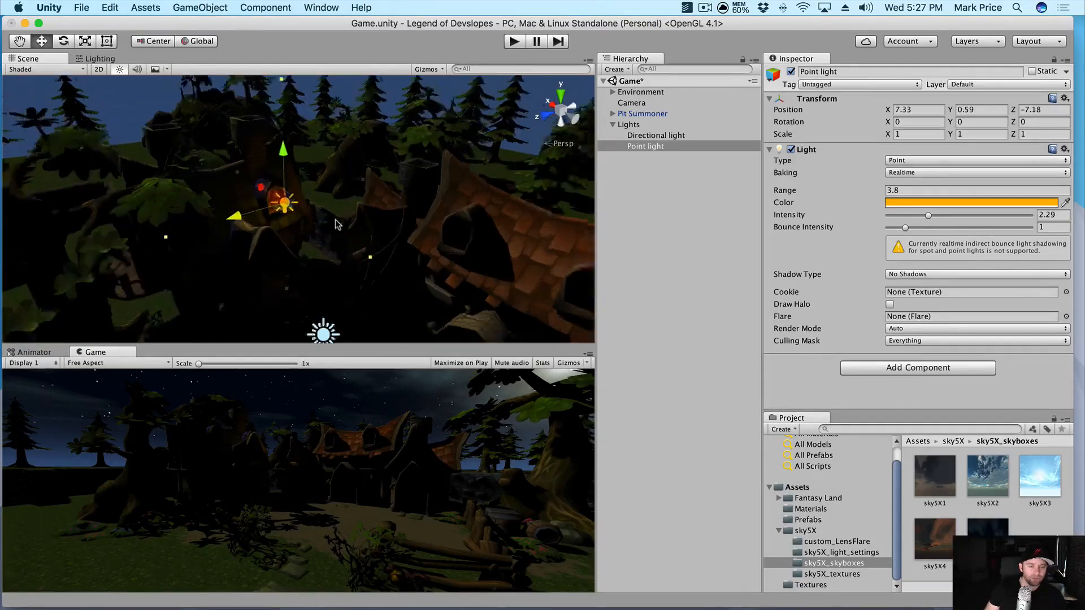
alt+drag(320, 261, 338, 217)
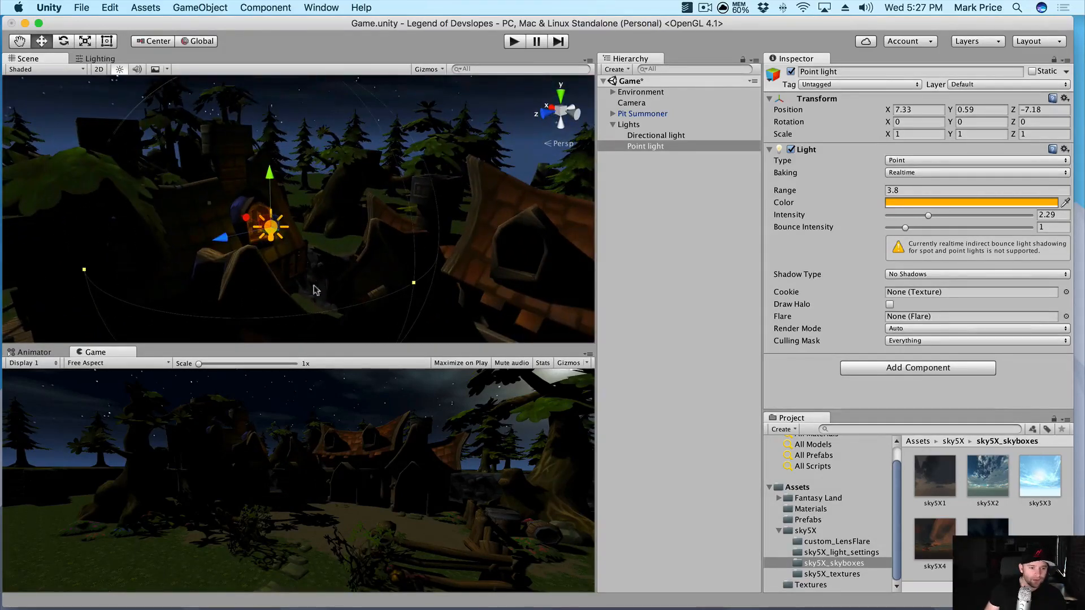
Clear the object selection in the scene and collapse the Environment group in the hierarchy.
click(325, 223)
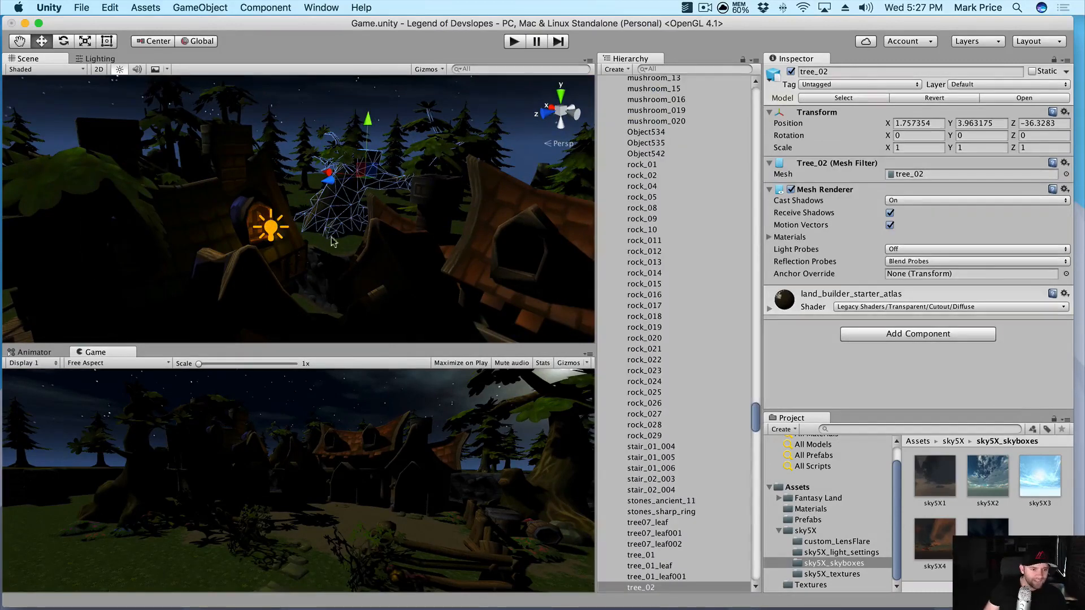
click(309, 97)
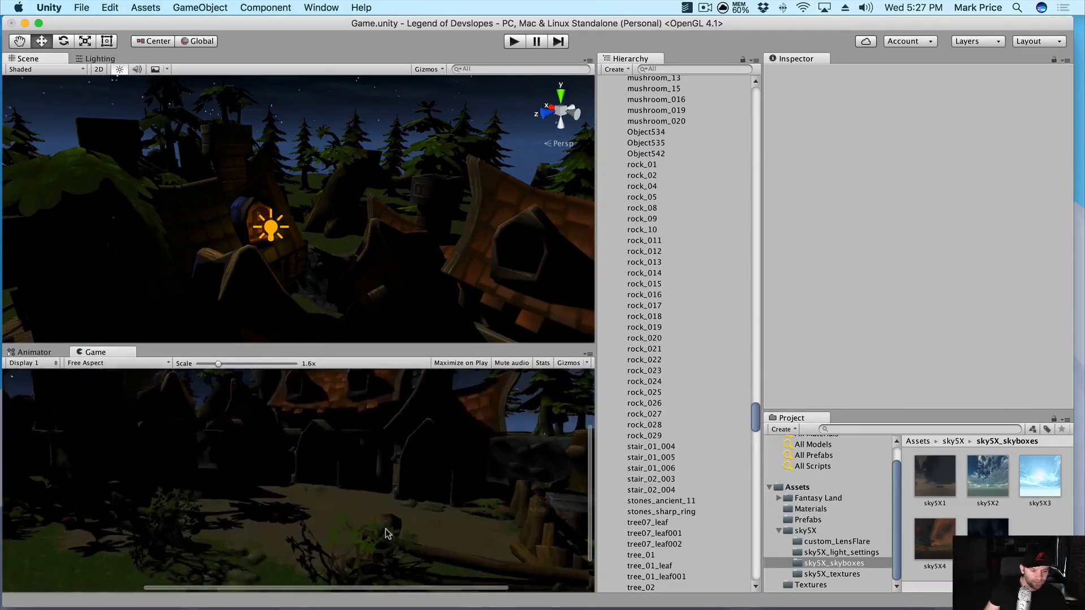
scroll(363, 262, down, 10)
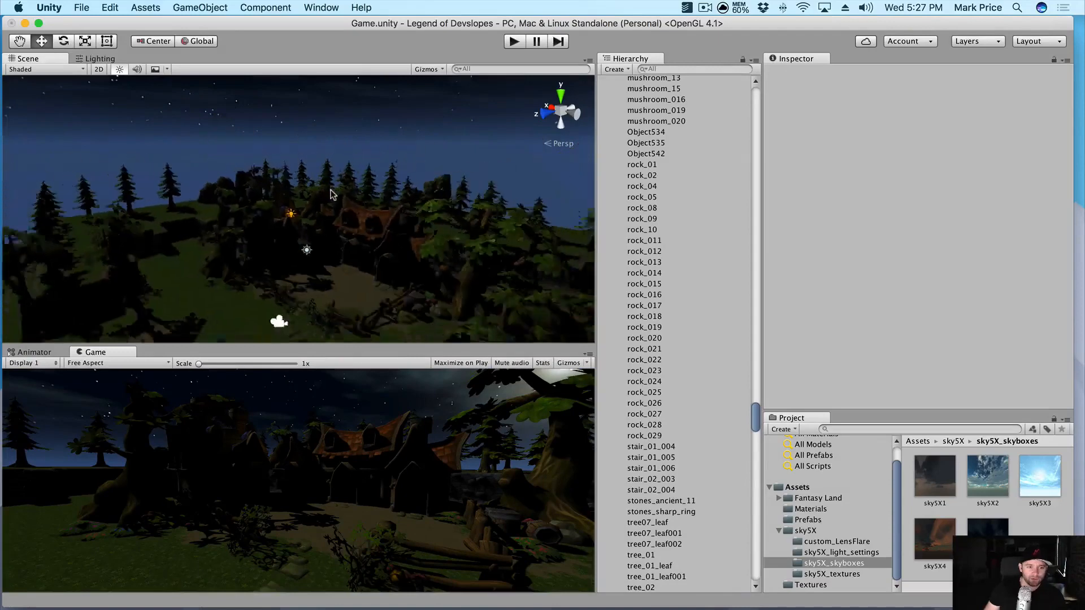
scroll(363, 262, up, 5)
scroll(661, 226, up, 15)
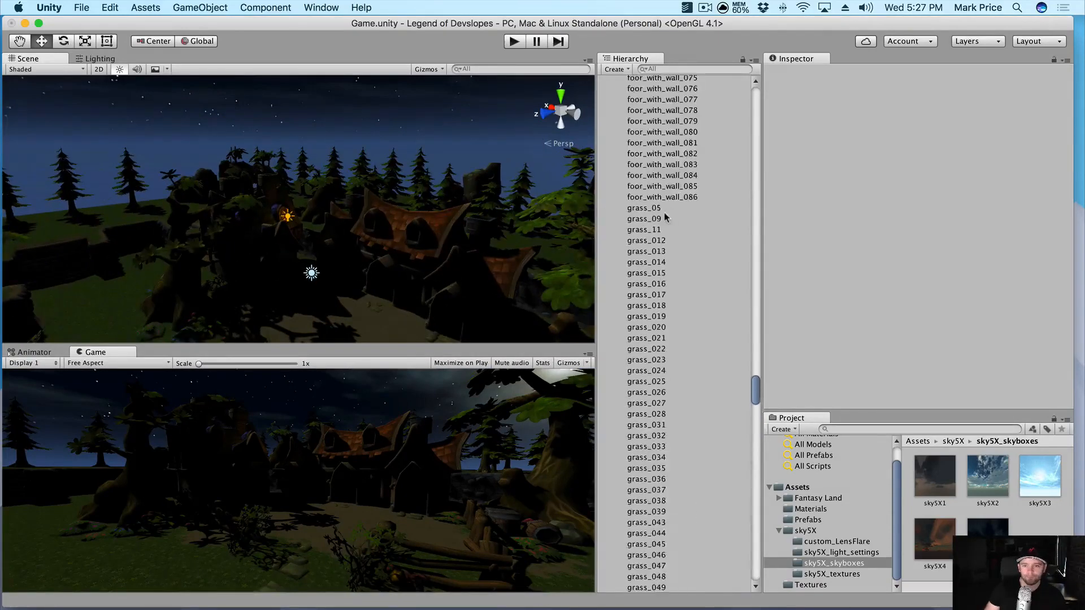
scroll(659, 247, up, 20)
click(612, 92)
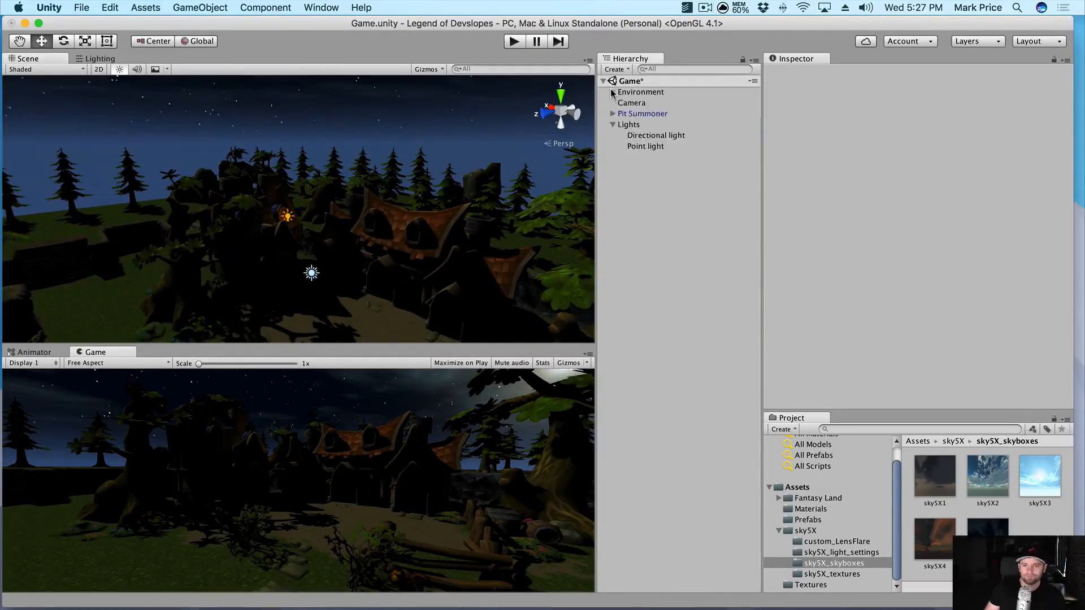
Move the Camera toward the houses to X -9.35, Y 3.87, Z -26.99 and save the scene.
click(631, 104)
scroll(390, 251, down, 5)
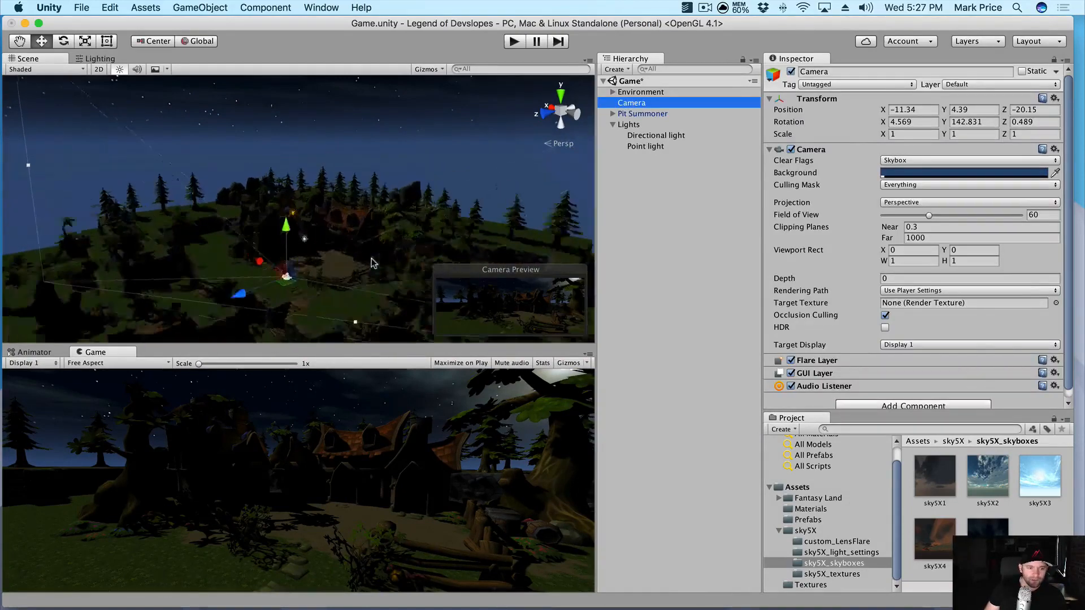
scroll(353, 258, down, 2)
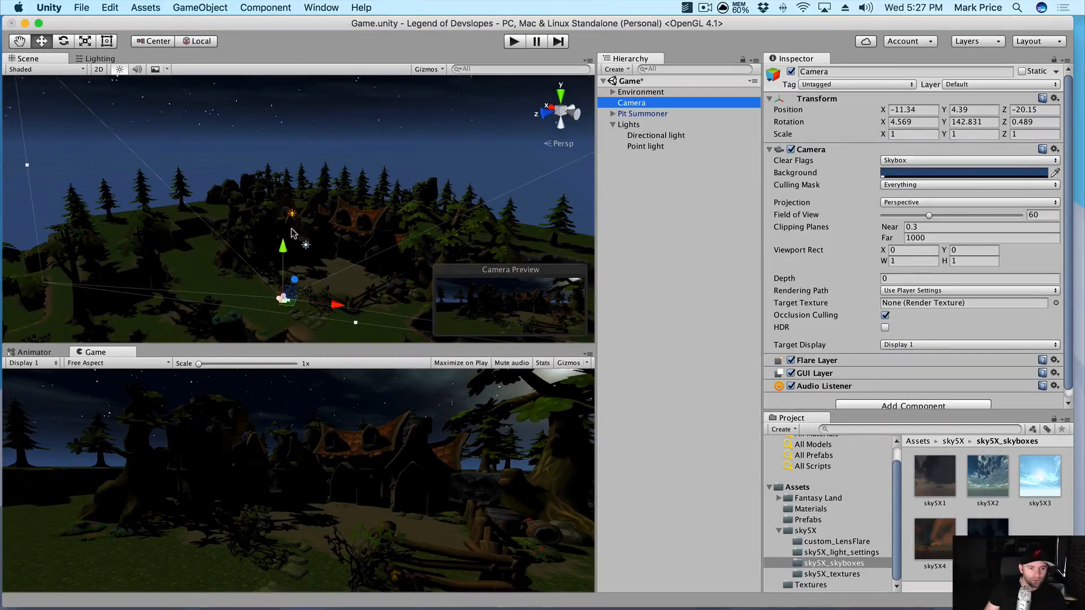
drag(295, 280, 315, 204)
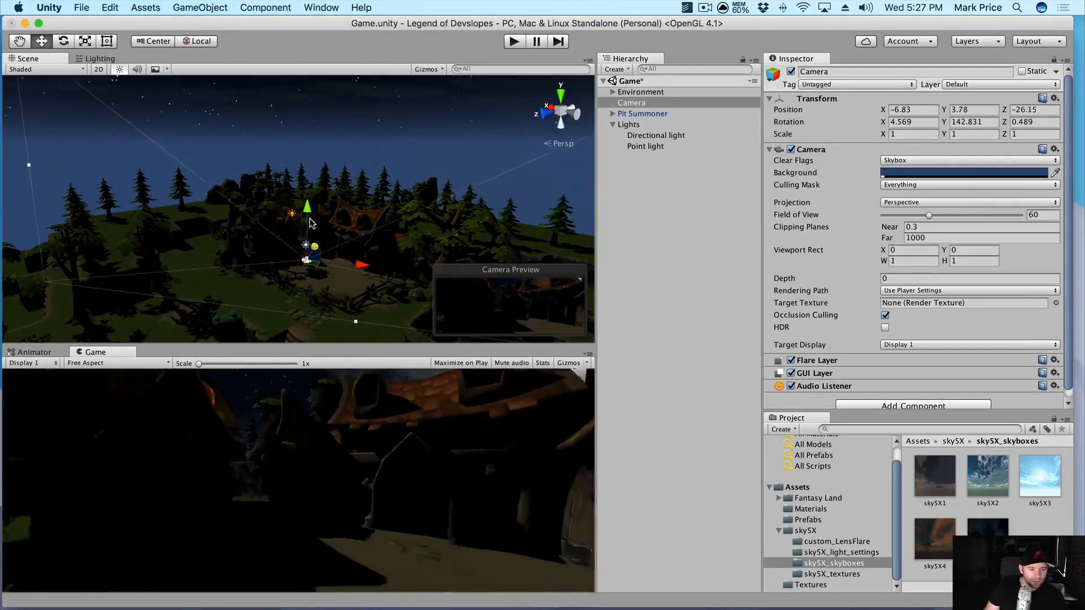
drag(362, 261, 390, 266)
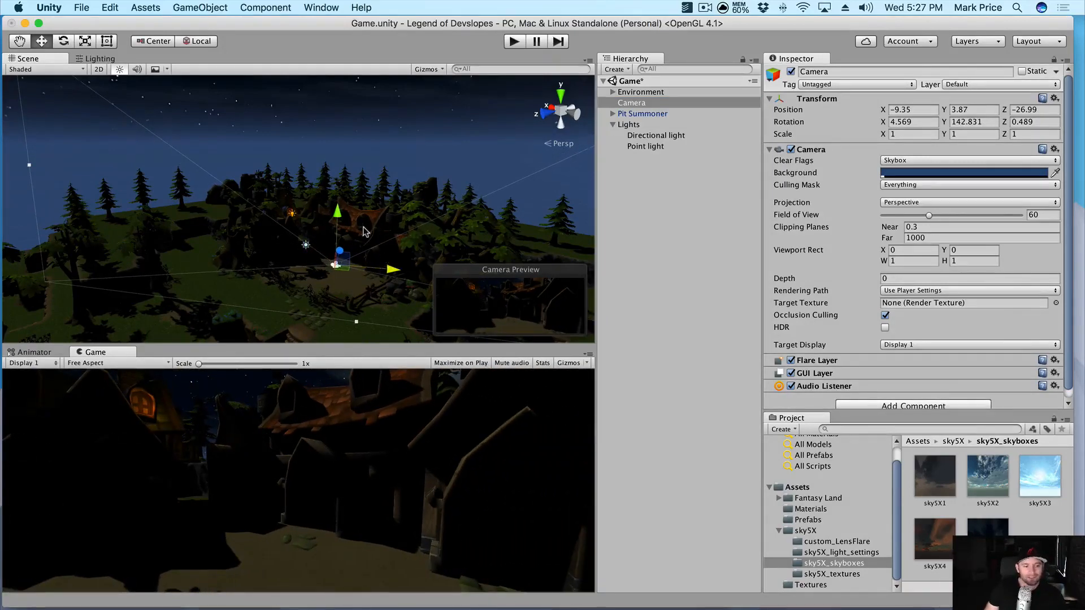
scroll(350, 257, up, 4)
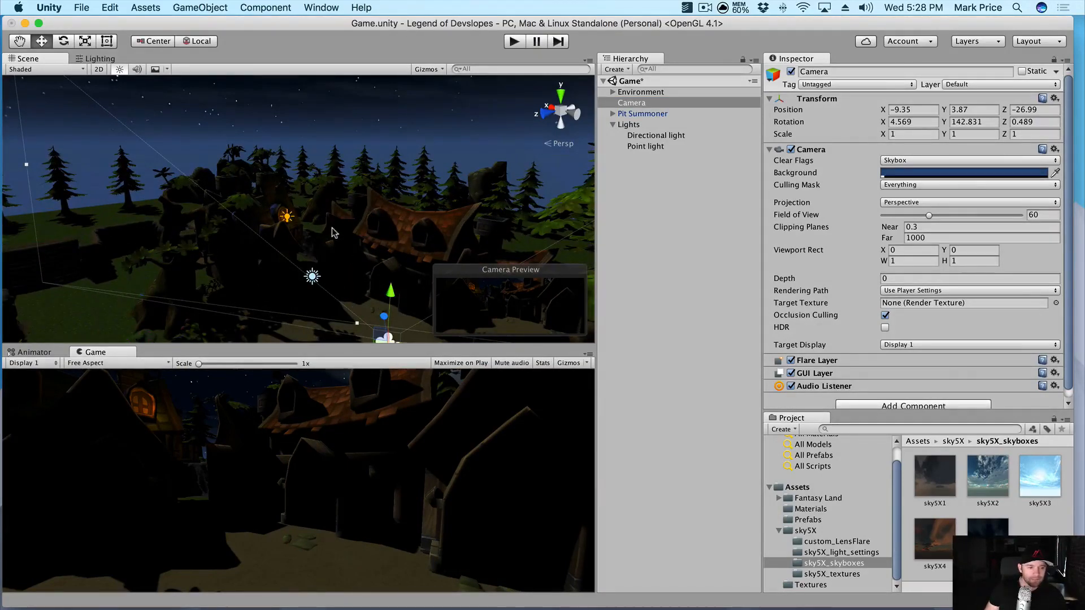
key(super+s)
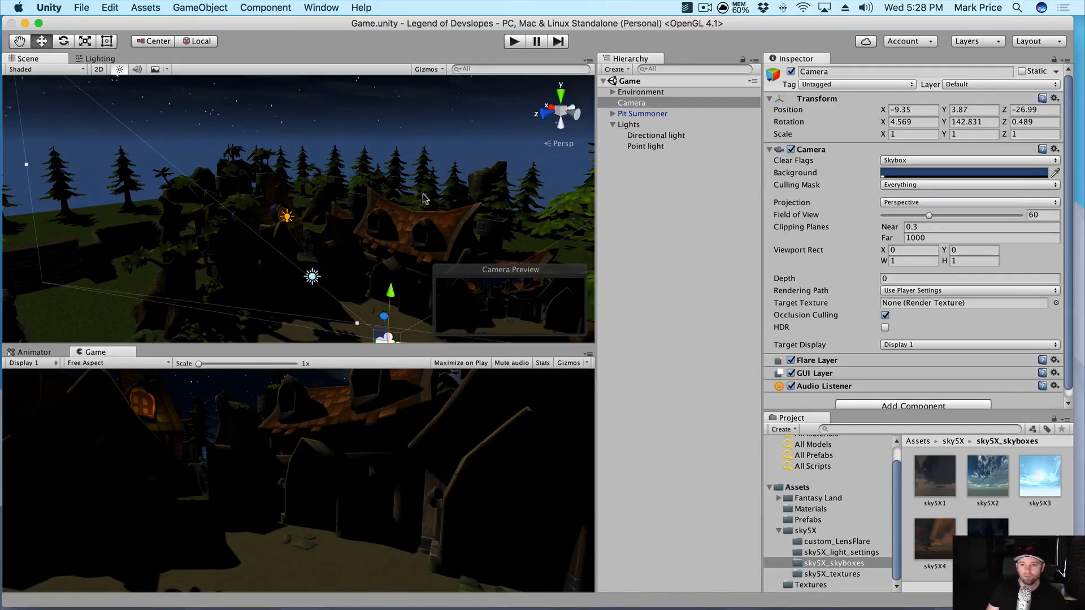
Locate the base texture of the orange-roofed house's material in the project and reveal land_builder_starter_atlas in Finder.
click(383, 218)
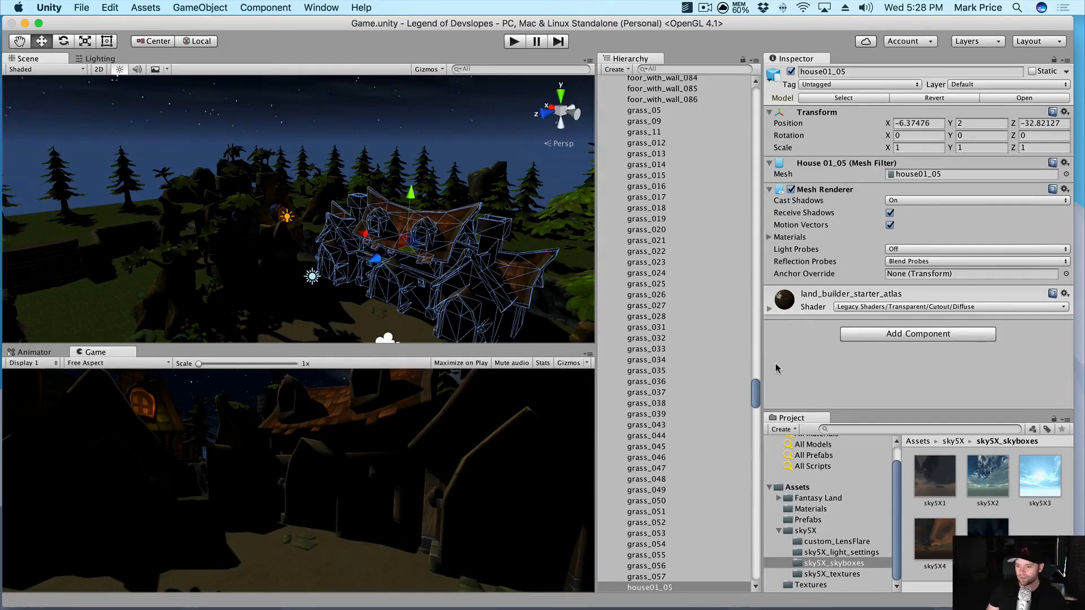
click(769, 308)
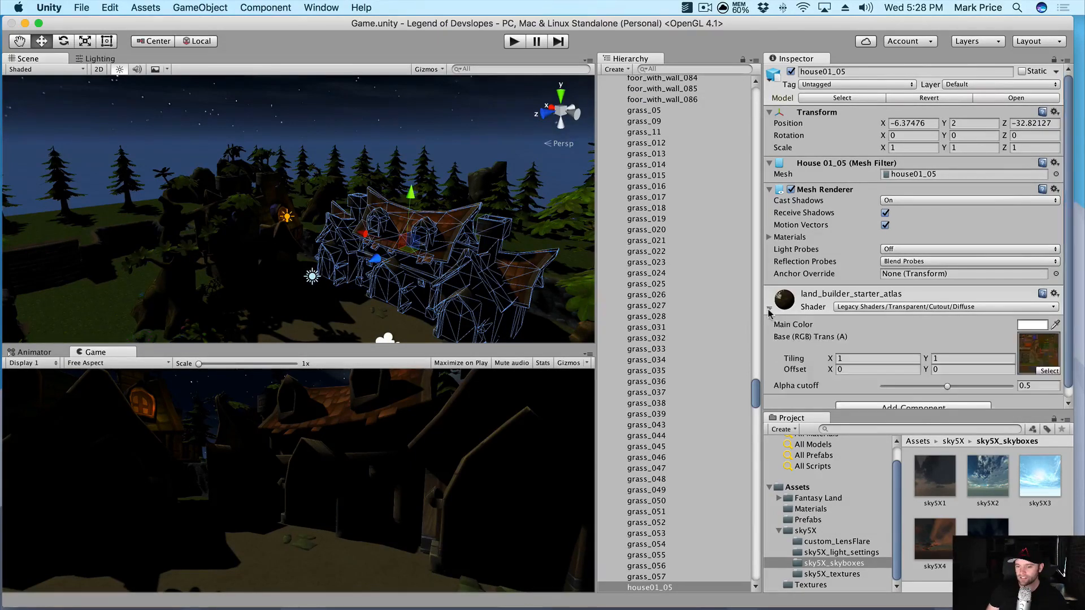
click(1038, 356)
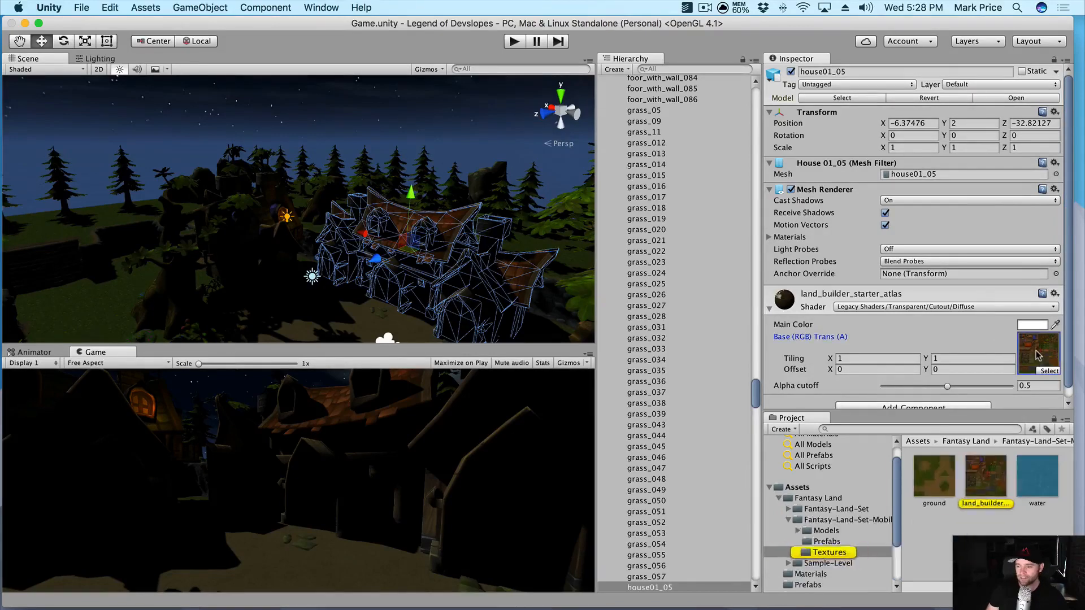
click(989, 520)
click(986, 477)
right_click(986, 478)
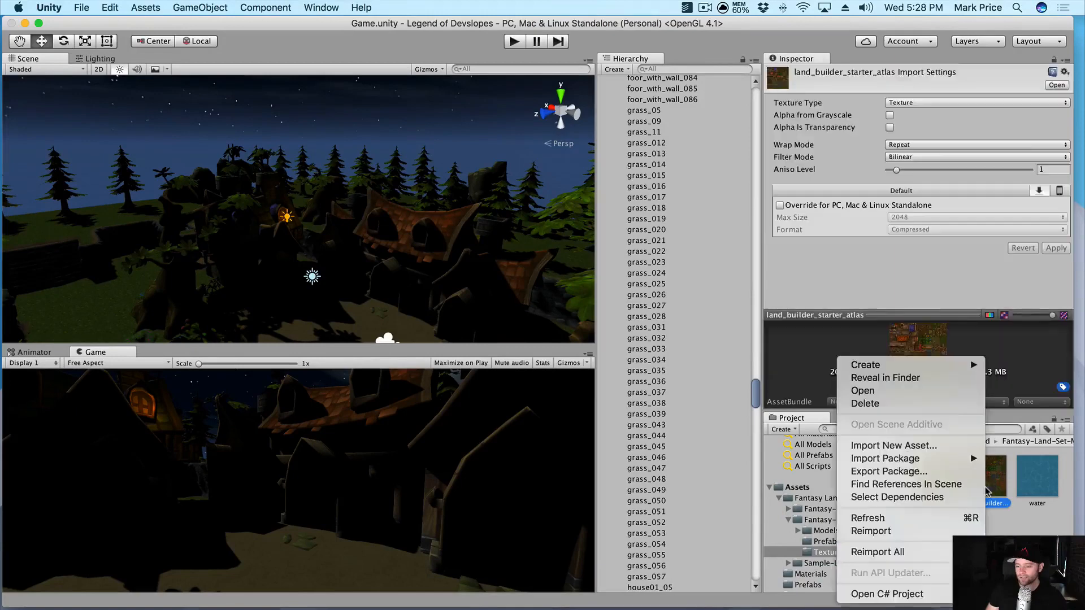
click(925, 384)
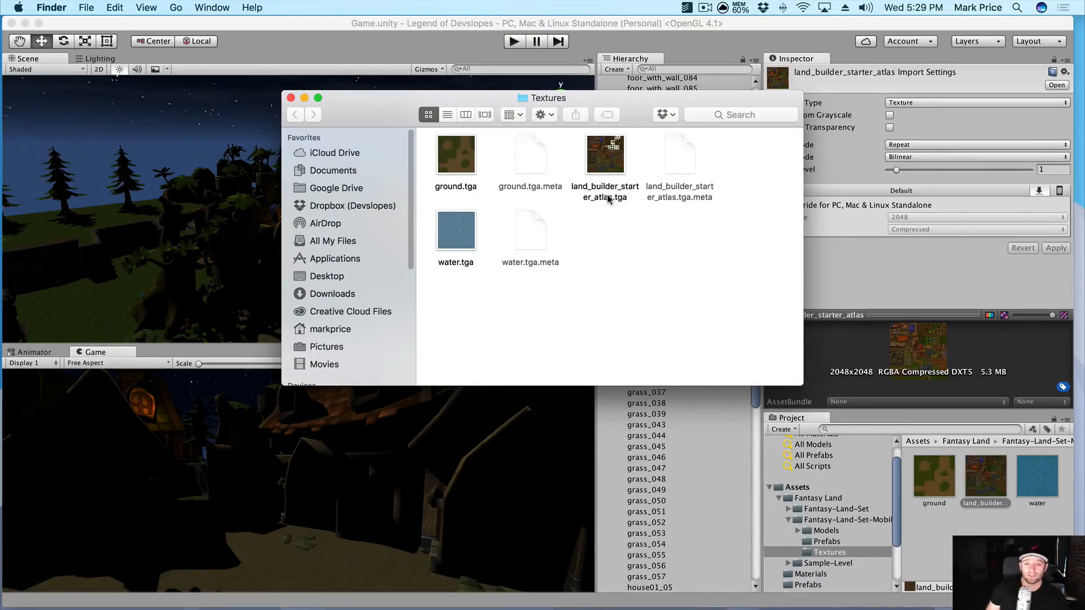
Open land_builder_starter_atlas.tga in Adobe Photoshop CC 2015.
right_click(608, 196)
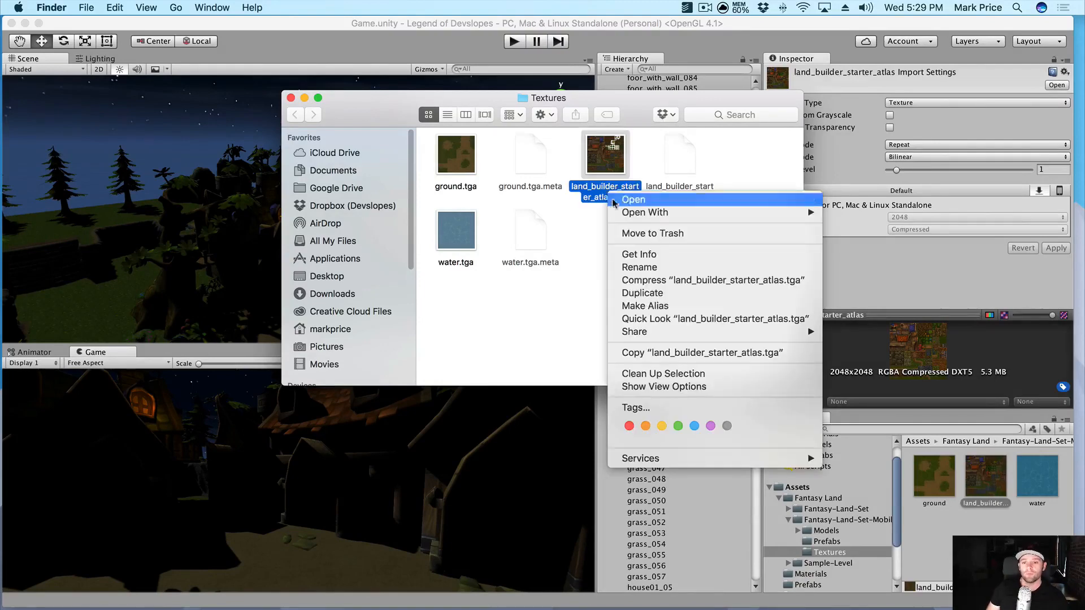
mouse_move(629, 212)
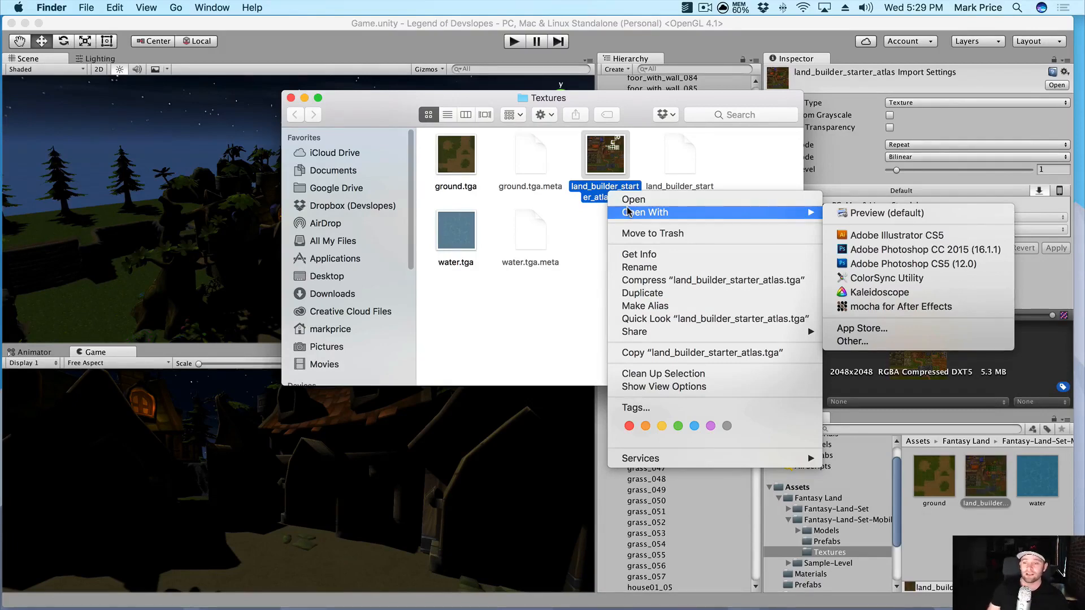
click(871, 249)
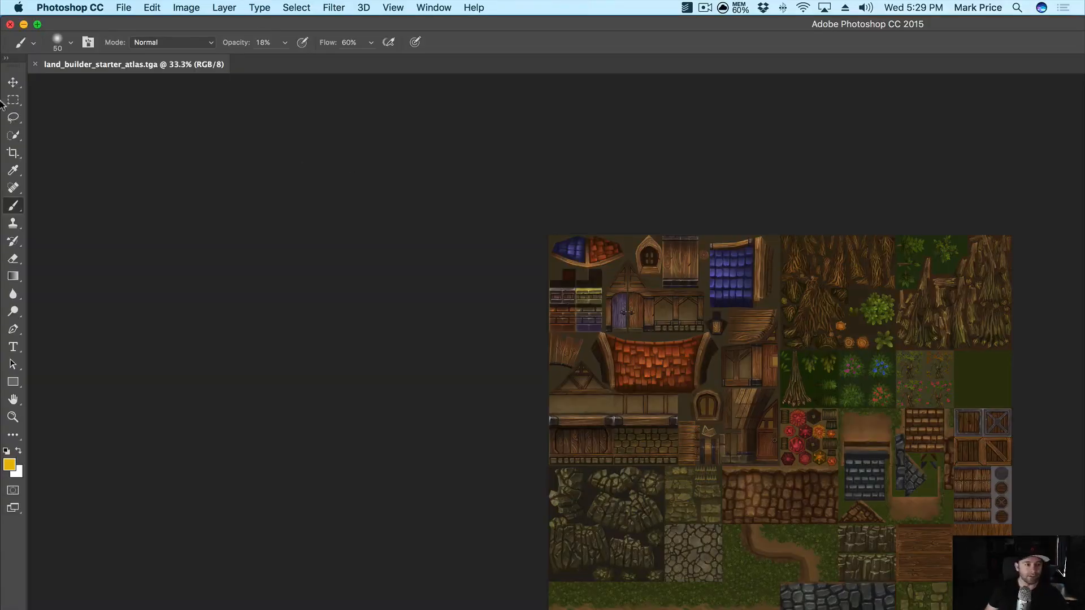
key(v)
key(q)
key(d)
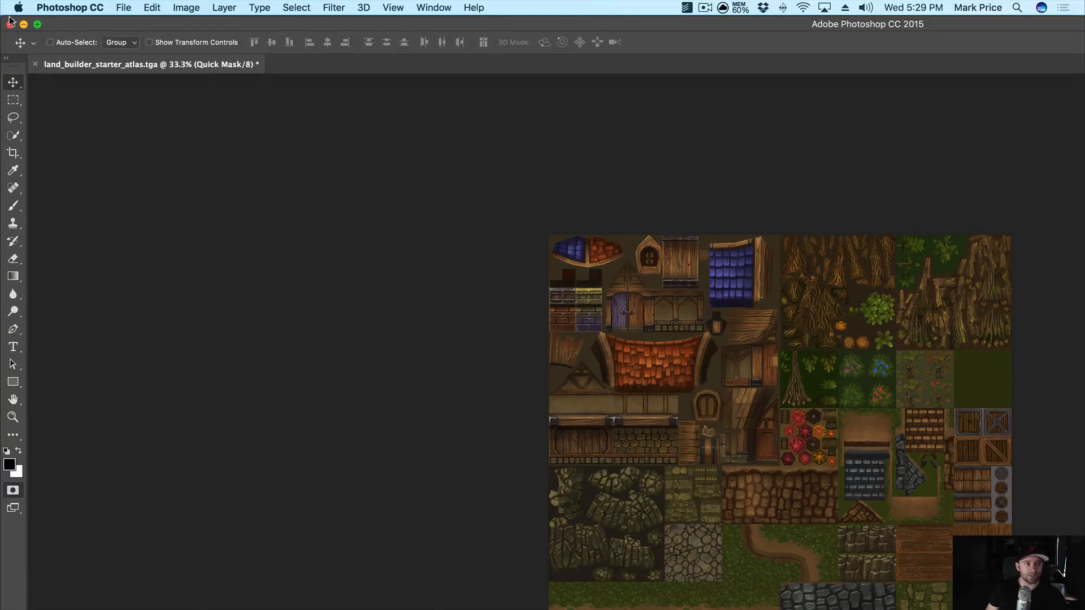
Reposition and resize the Photoshop window so the texture atlas, tools and side panels fit on the screen.
drag(2, 20, 67, 40)
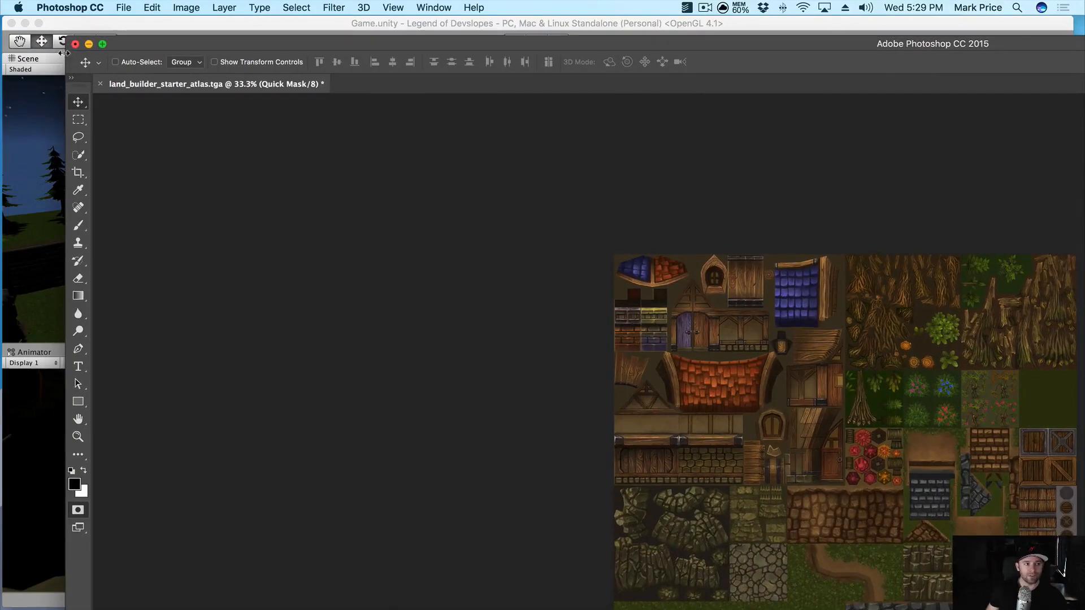
drag(243, 52, 453, 60)
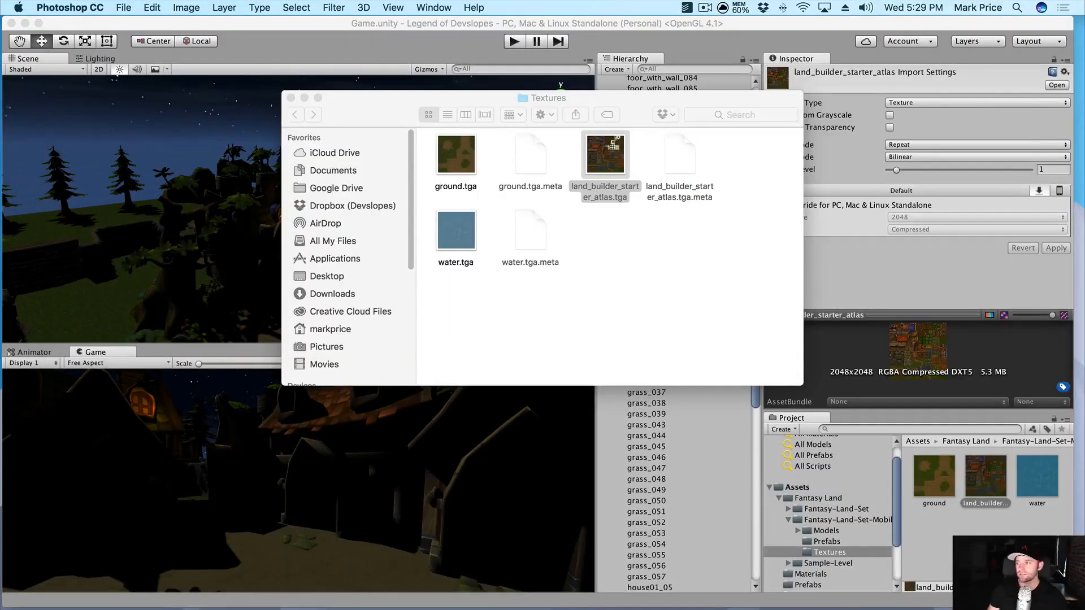
drag(1084, 37, 556, 43)
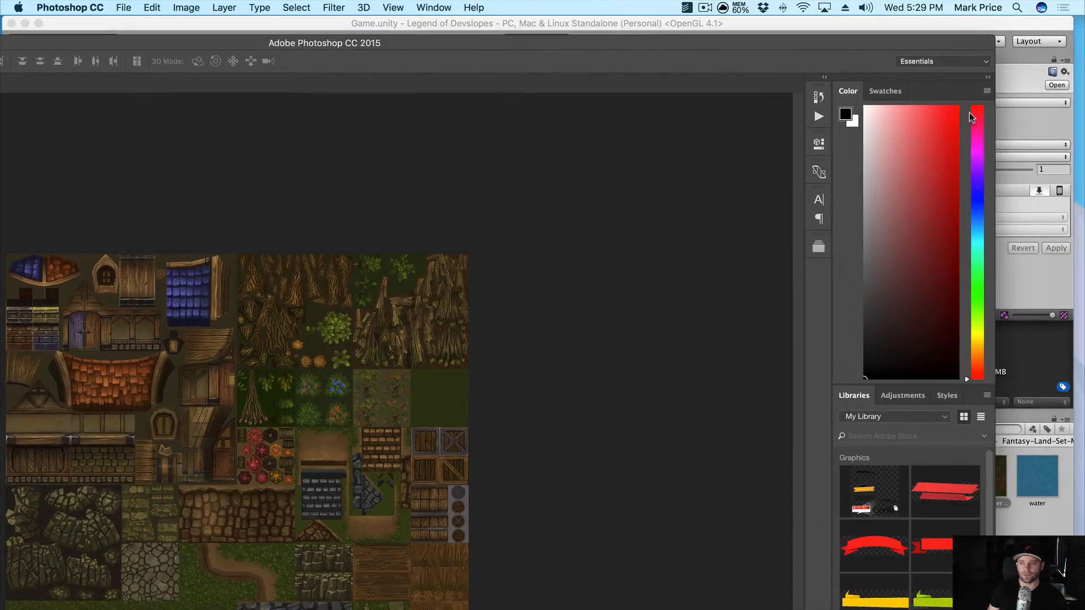
drag(995, 108, 537, 93)
drag(294, 44, 643, 16)
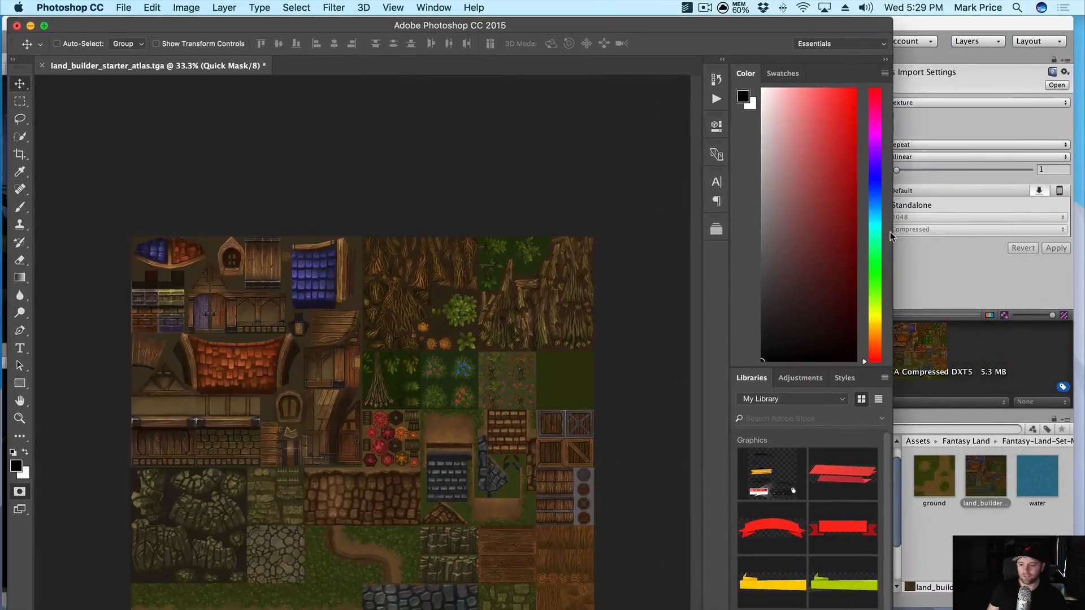
drag(893, 232, 1035, 233)
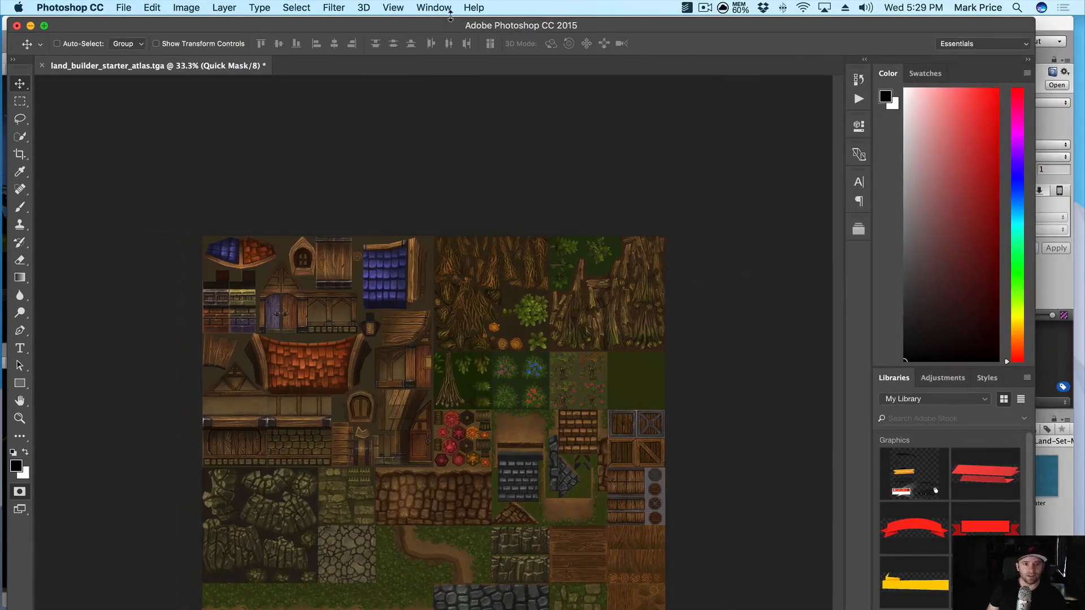
drag(450, 18, 435, 96)
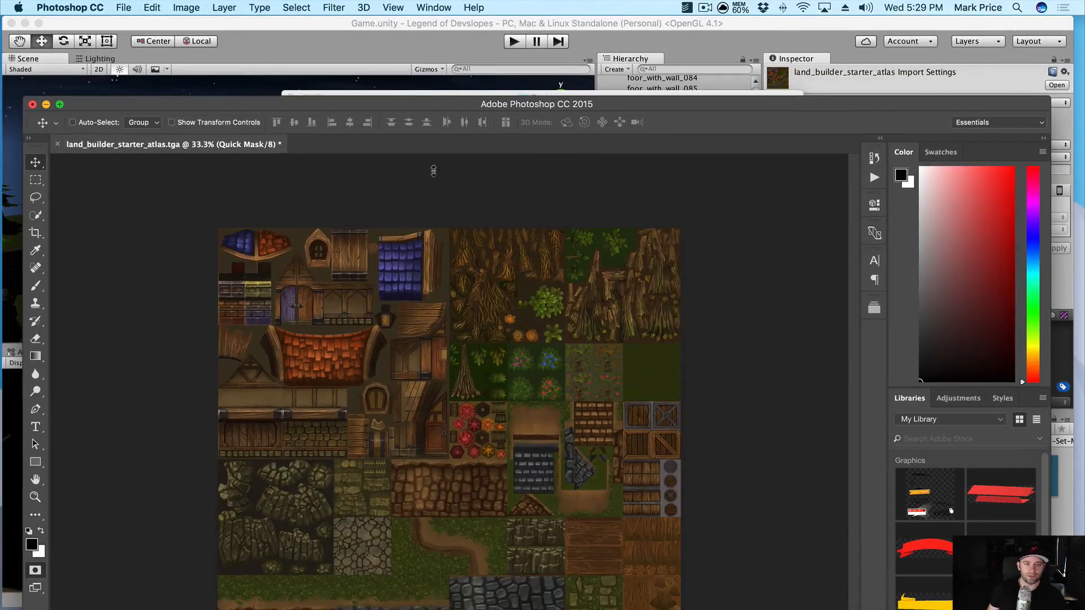
drag(433, 171, 422, 59)
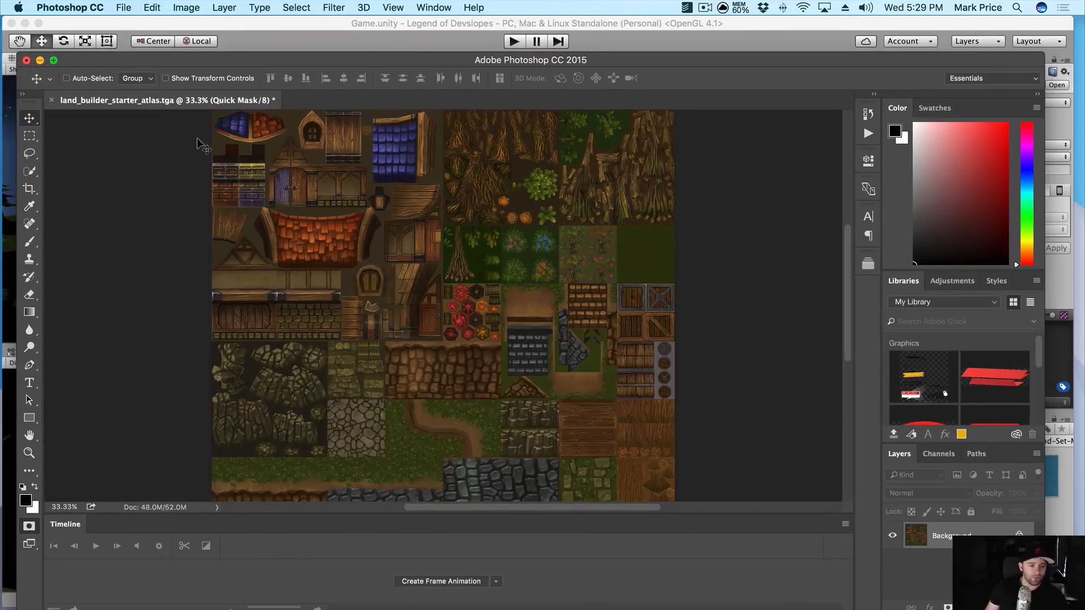
Exit Quick Mask mode and magnify the small arched window in the texture atlas to 300%.
key(z)
click(311, 134)
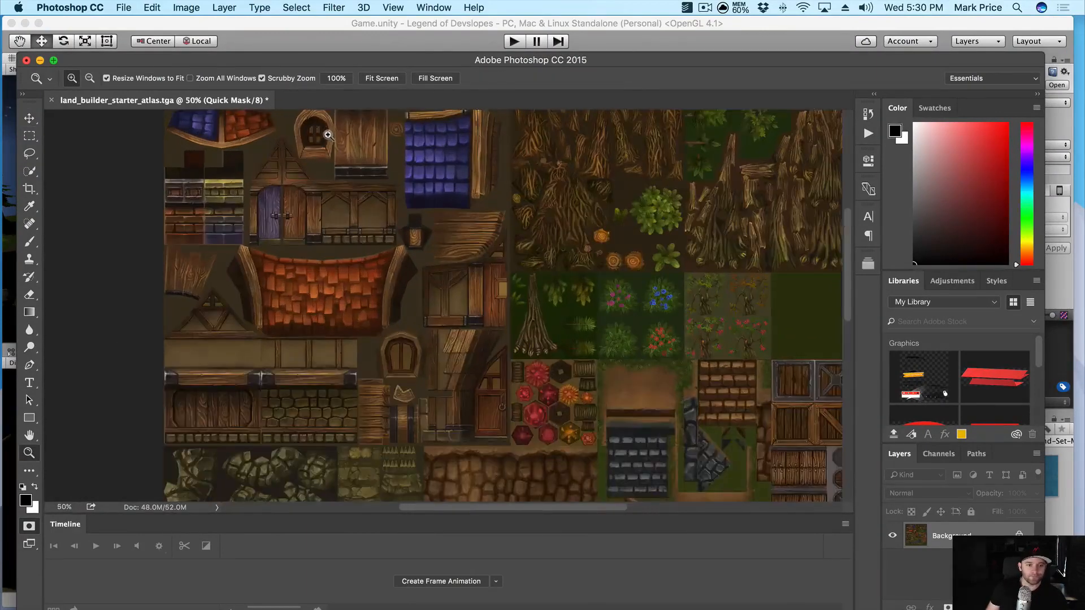
click(320, 136)
click(311, 139)
click(312, 138)
key(q)
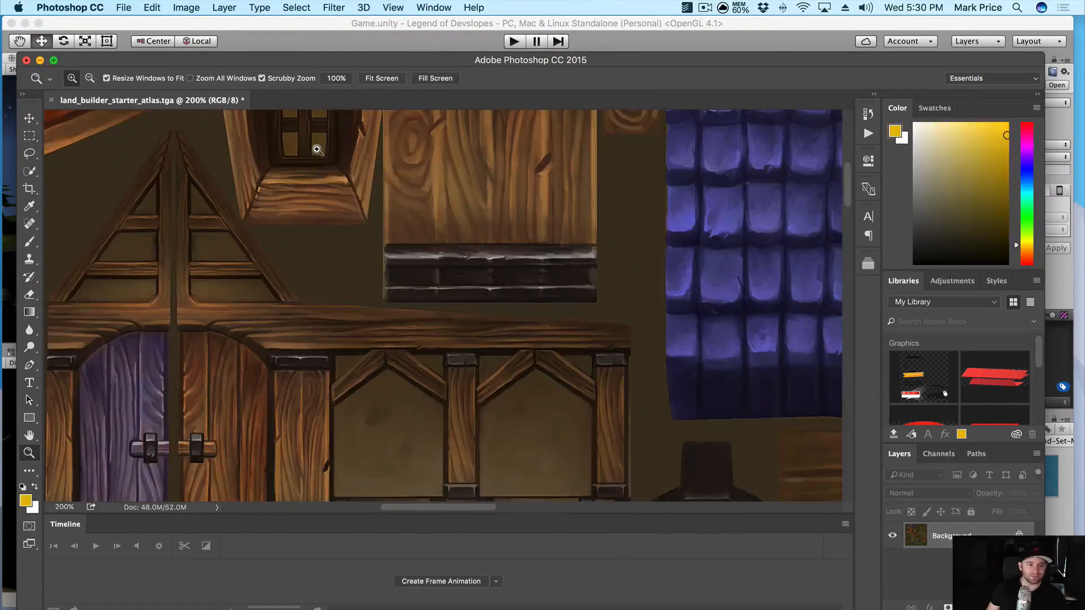
drag(317, 150, 322, 267)
click(323, 241)
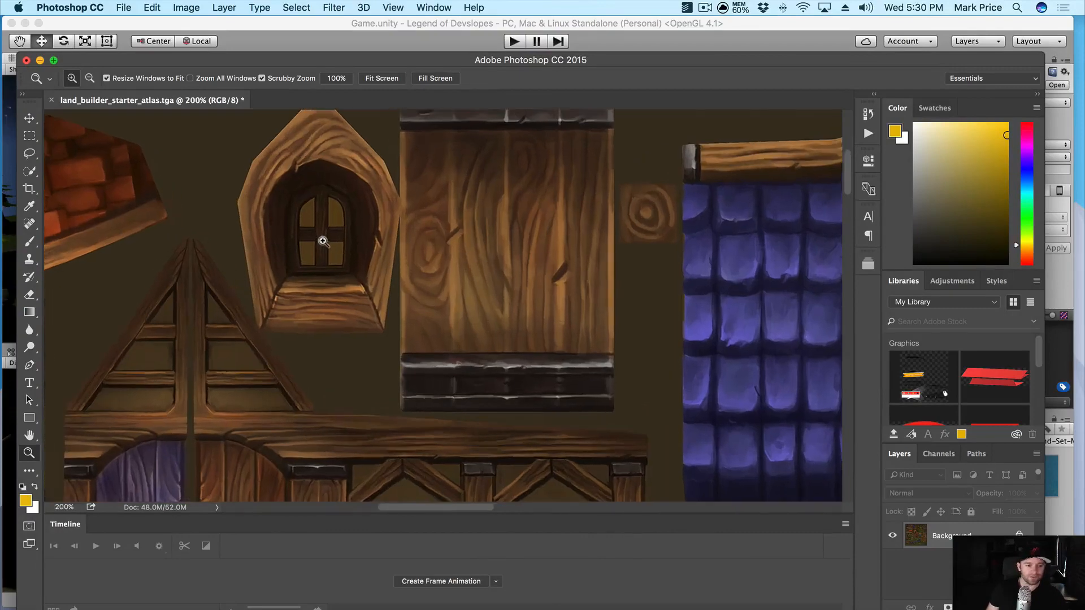
click(323, 242)
scroll(331, 253, down, 1)
scroll(331, 253, up, 1)
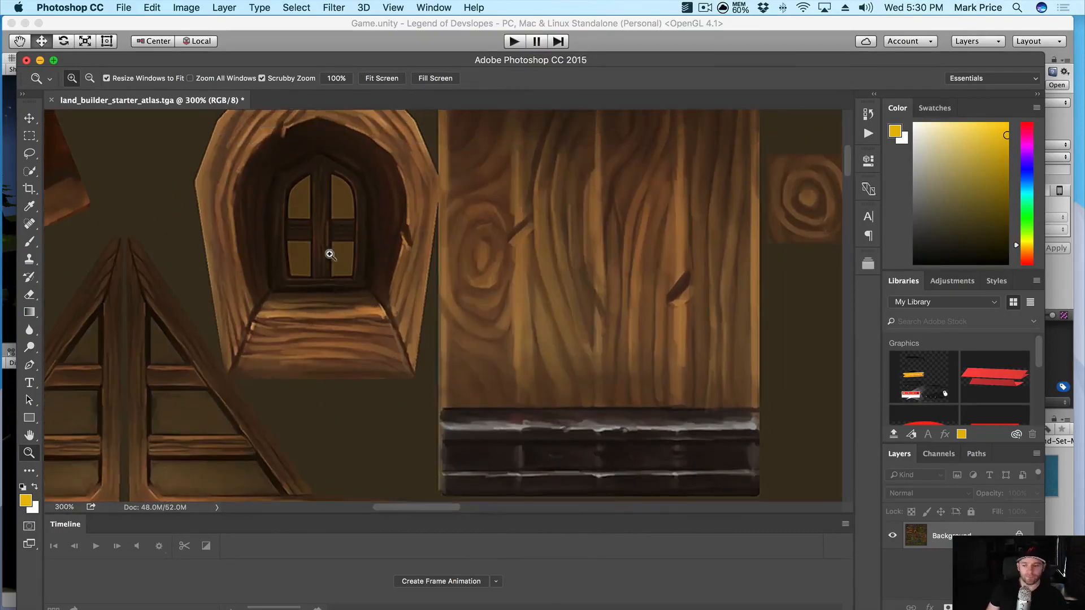
Select all four glass panes of the arched window together with the Magic Wand tool.
click(30, 170)
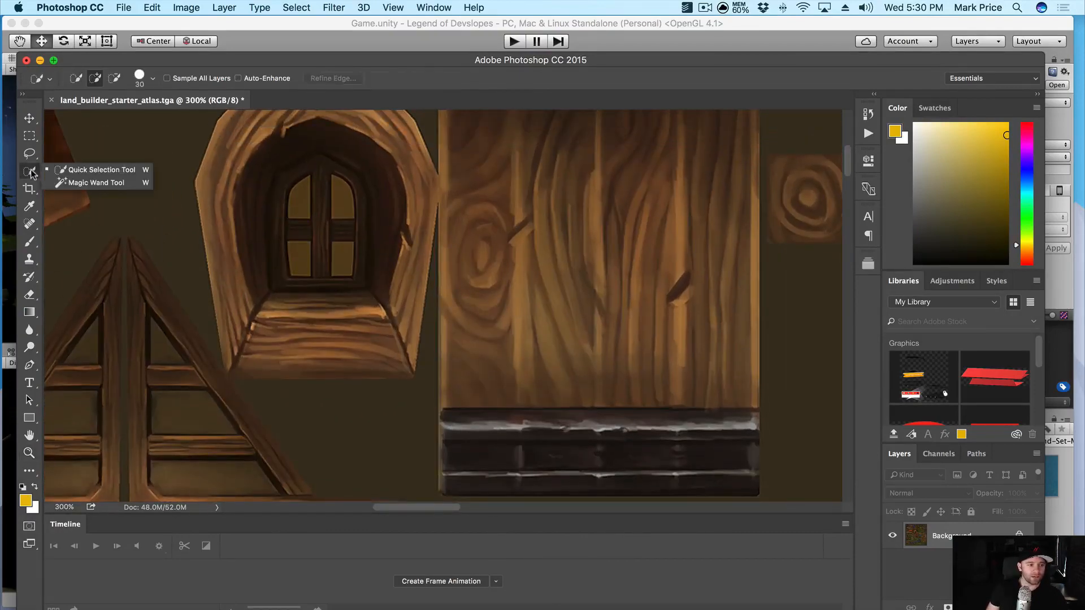
click(96, 182)
click(301, 202)
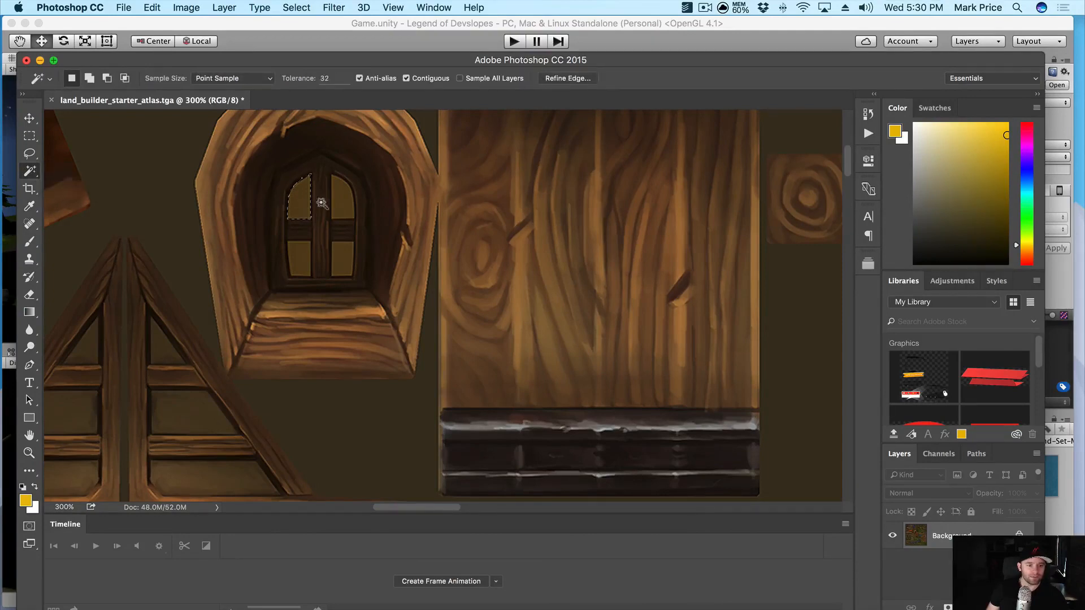
shift+click(298, 258)
Paint the four selected panes of the small arched window golden yellow with a soft 40 px brush at 18% opacity, and deselect them.
key(b)
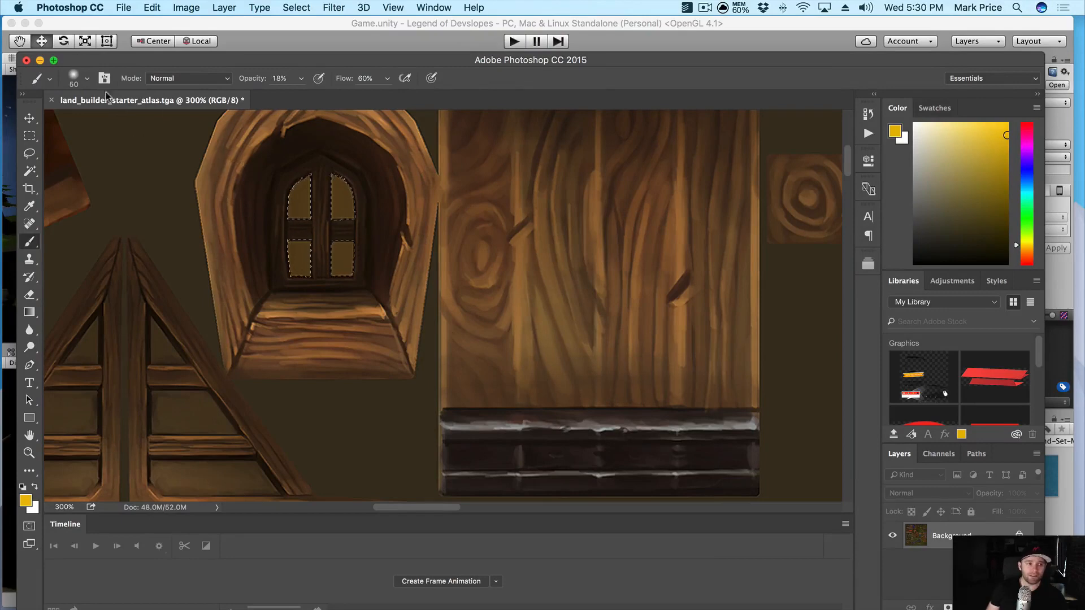
click(88, 79)
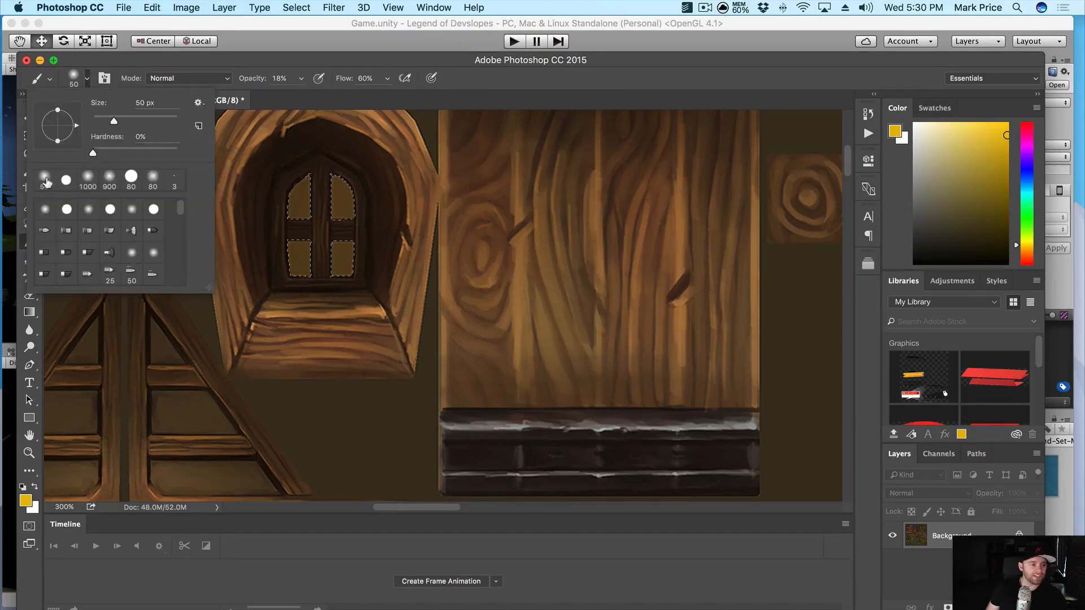
click(275, 67)
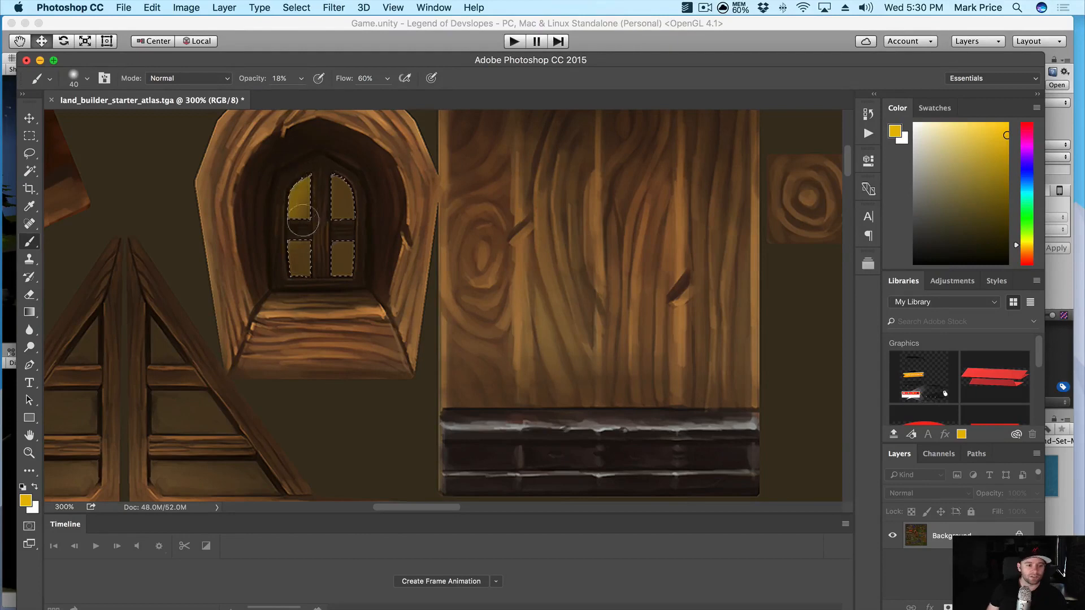
drag(322, 144, 320, 195)
mouse_move(349, 296)
mouse_down()
mouse_move(334, 139)
mouse_move(328, 179)
mouse_move(285, 262)
mouse_up()
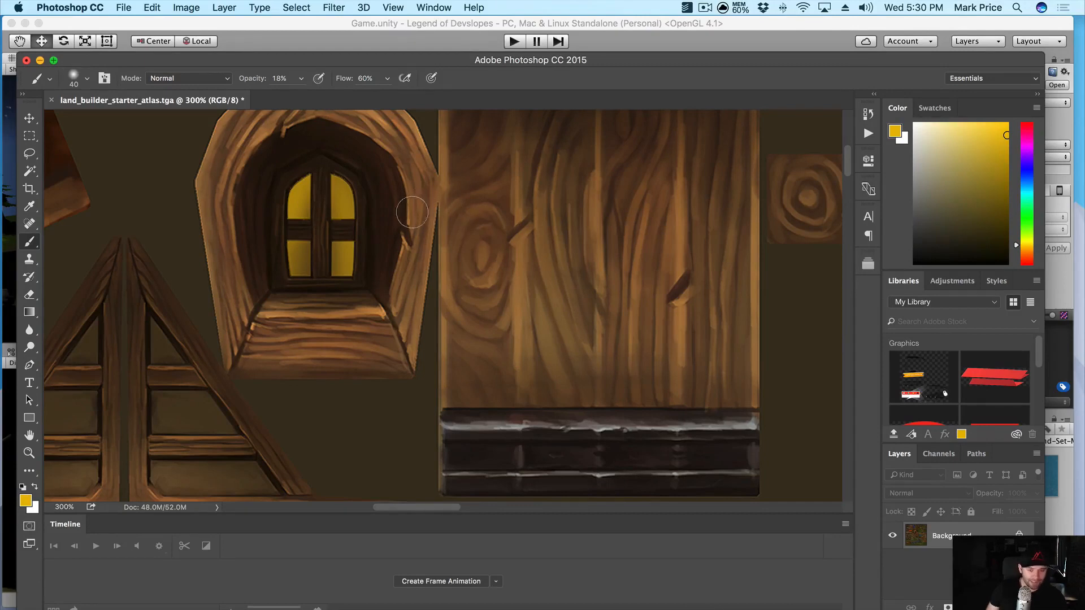
Select the three glass panes above the small reddish wooden door together with the Magic Wand tool.
key(z)
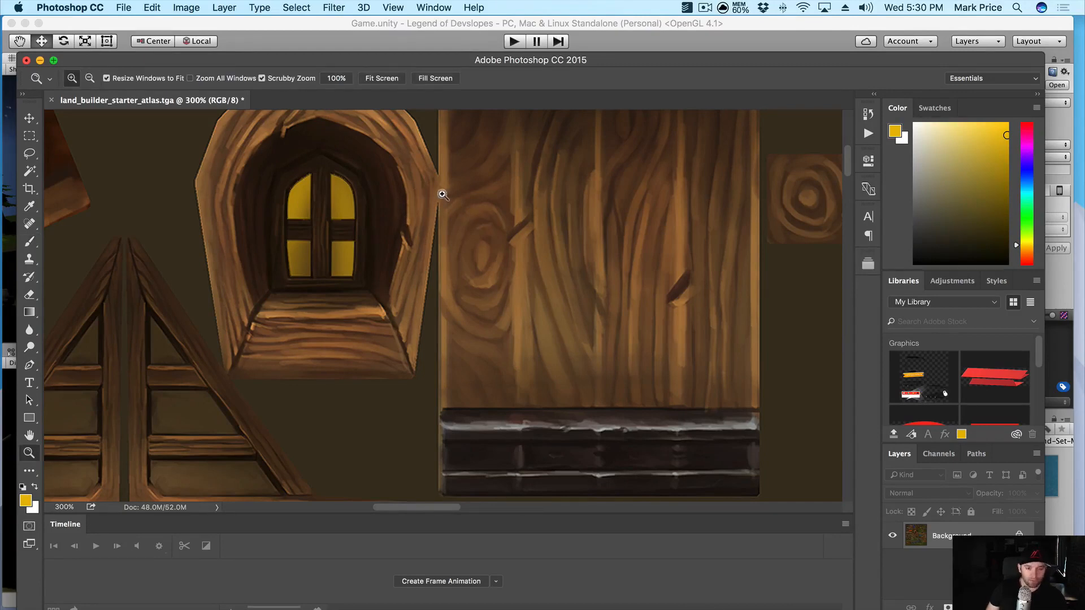
alt+click(439, 196)
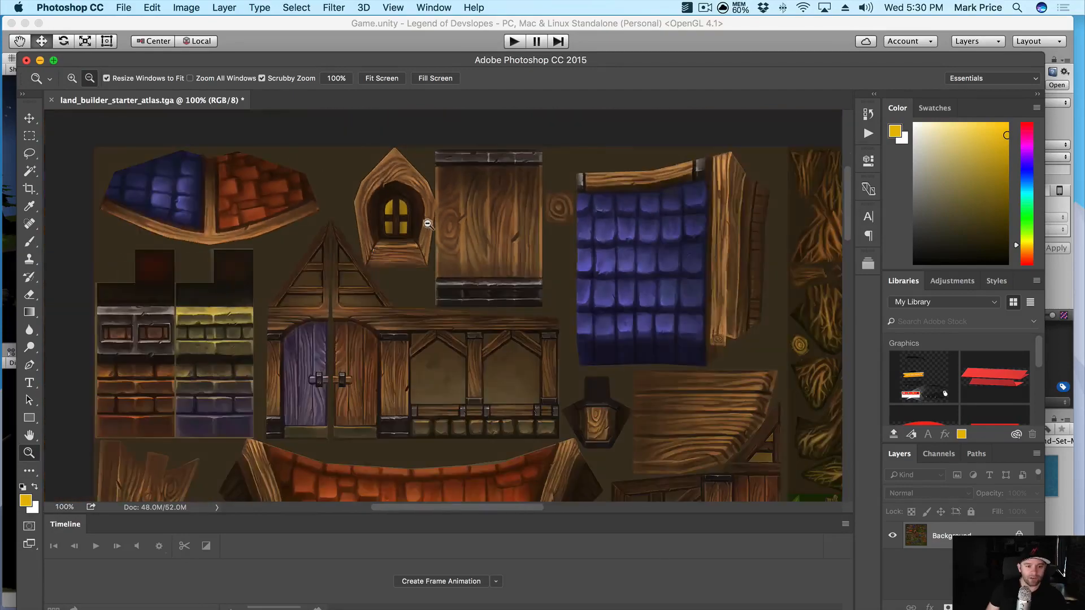
alt+click(358, 342)
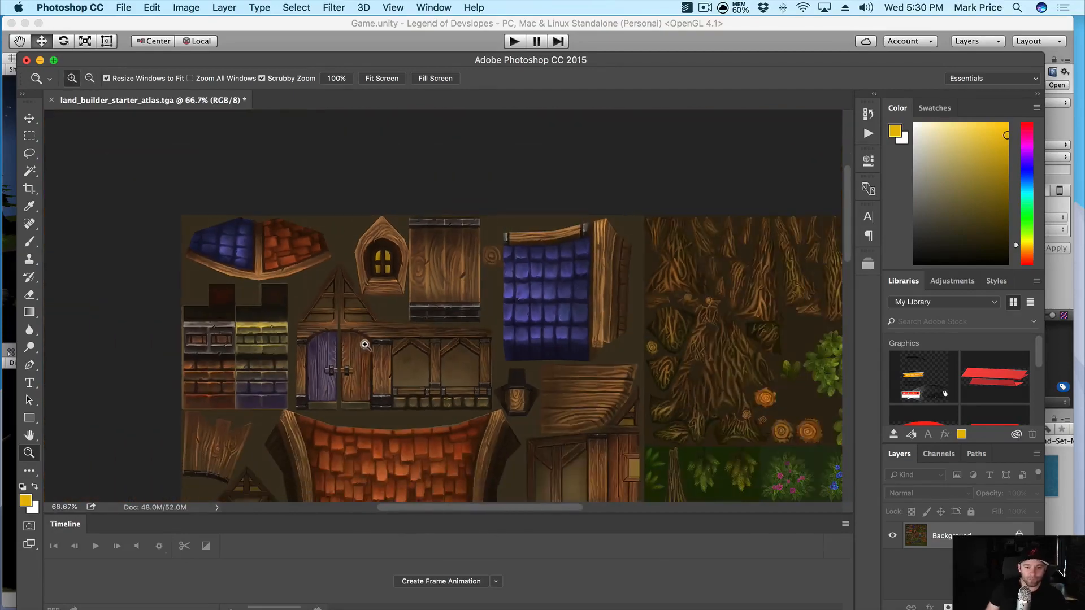
scroll(464, 352, down, 5)
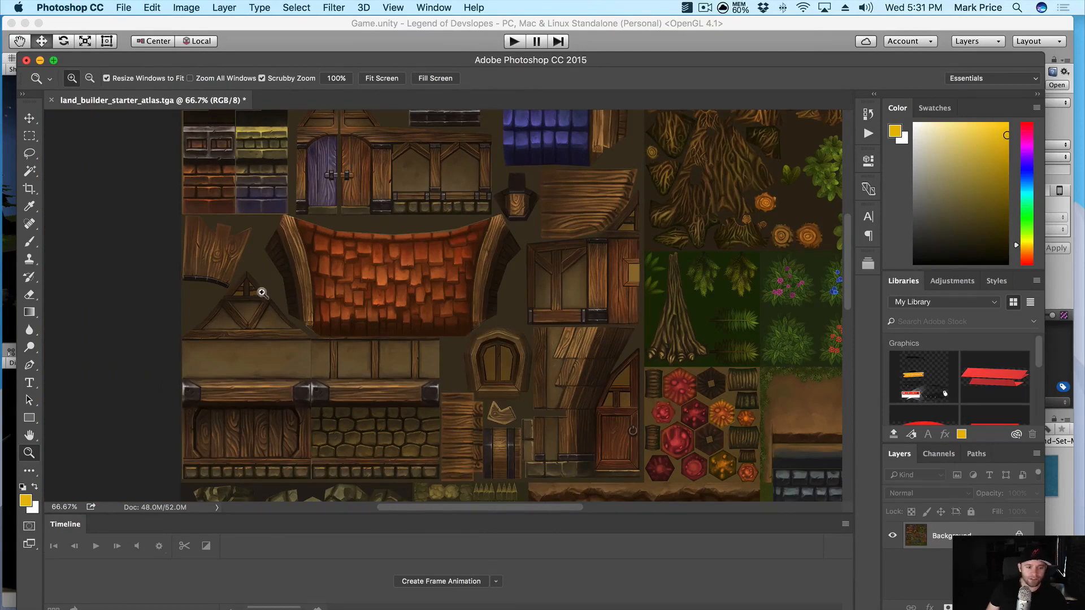
click(634, 398)
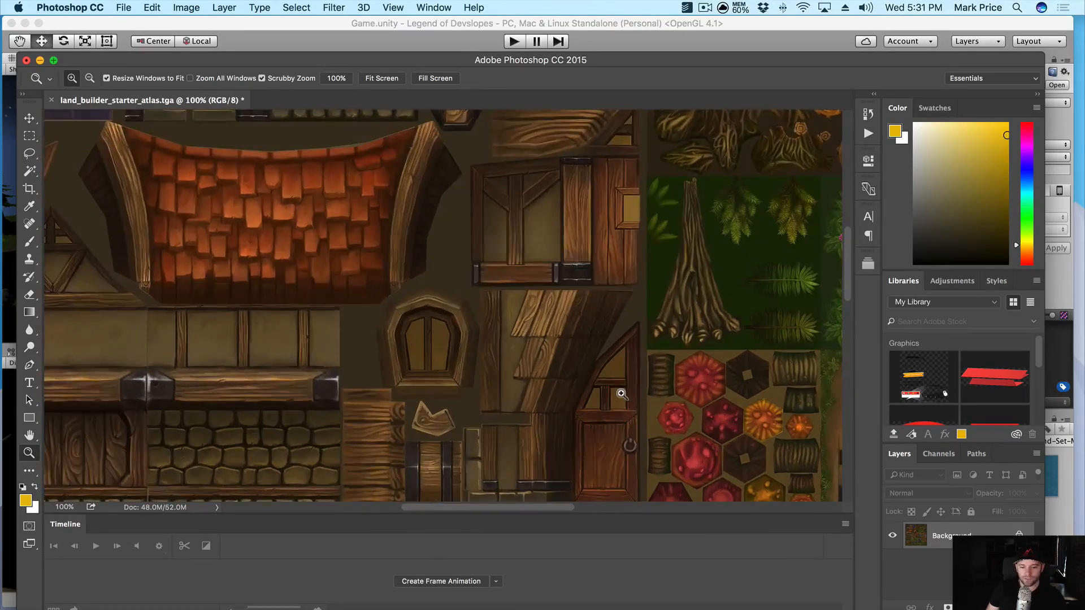
click(617, 395)
key(w)
click(566, 409)
shift+click(608, 403)
shift+click(614, 340)
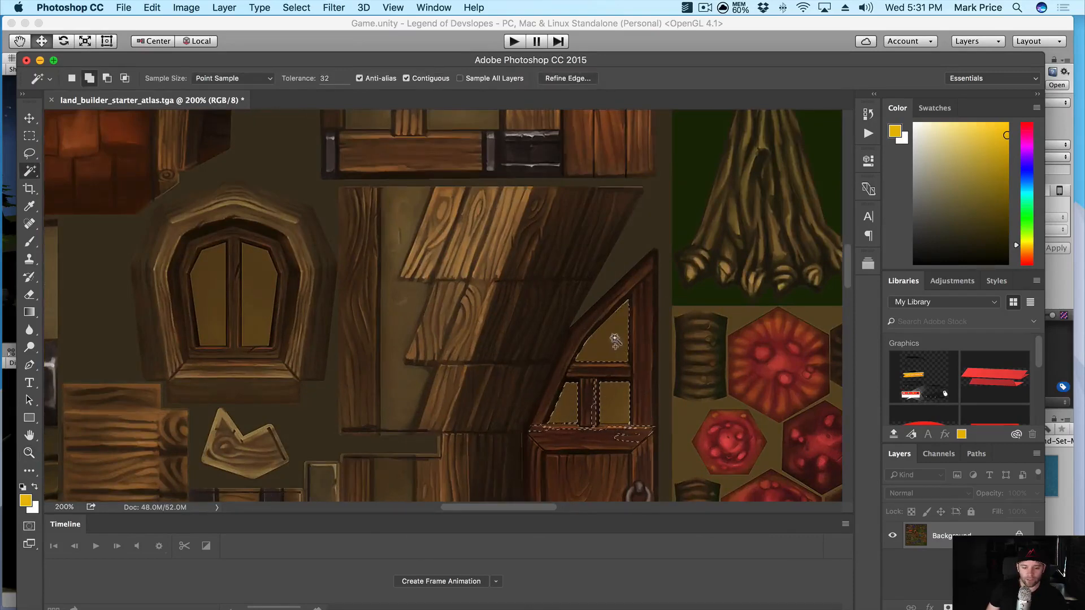
Brush golden yellow over the three selected panes above the wooden door and clear the selection.
key(b)
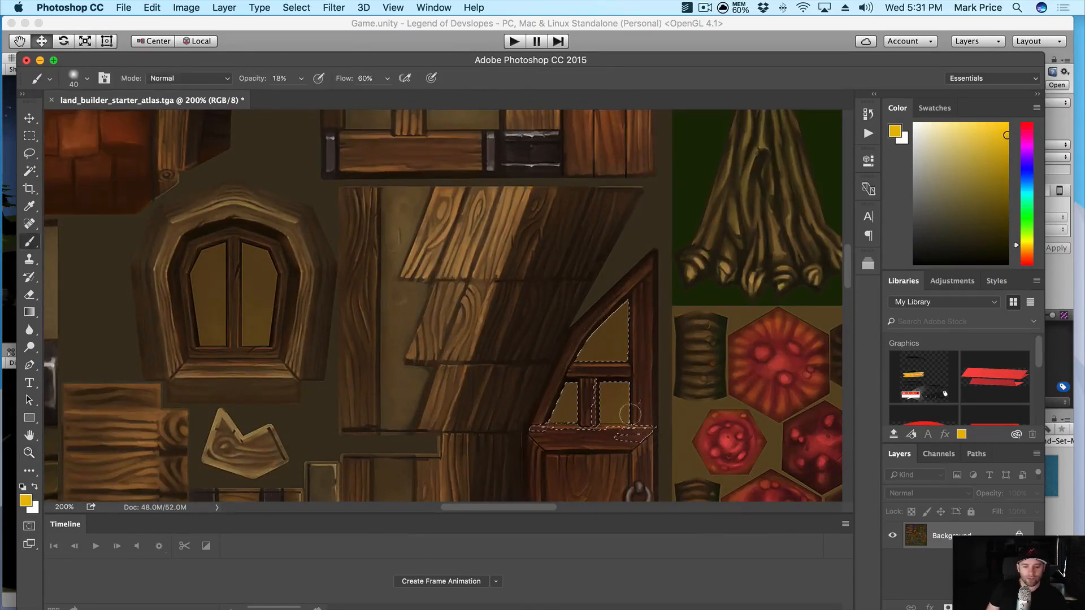
drag(594, 348, 559, 285)
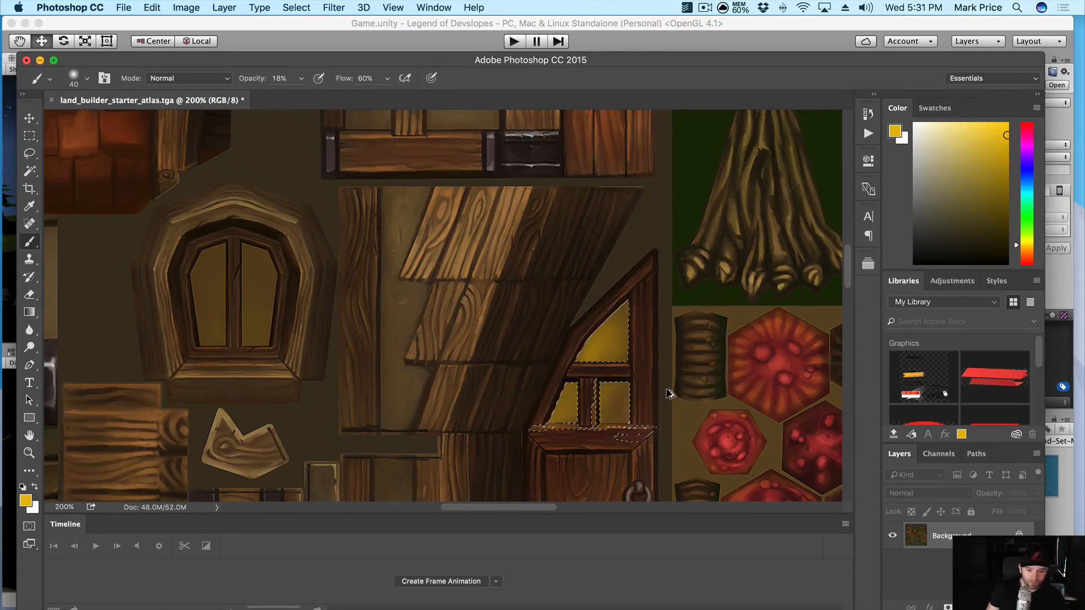
key(alt+super+z)
key(alt+super+z)
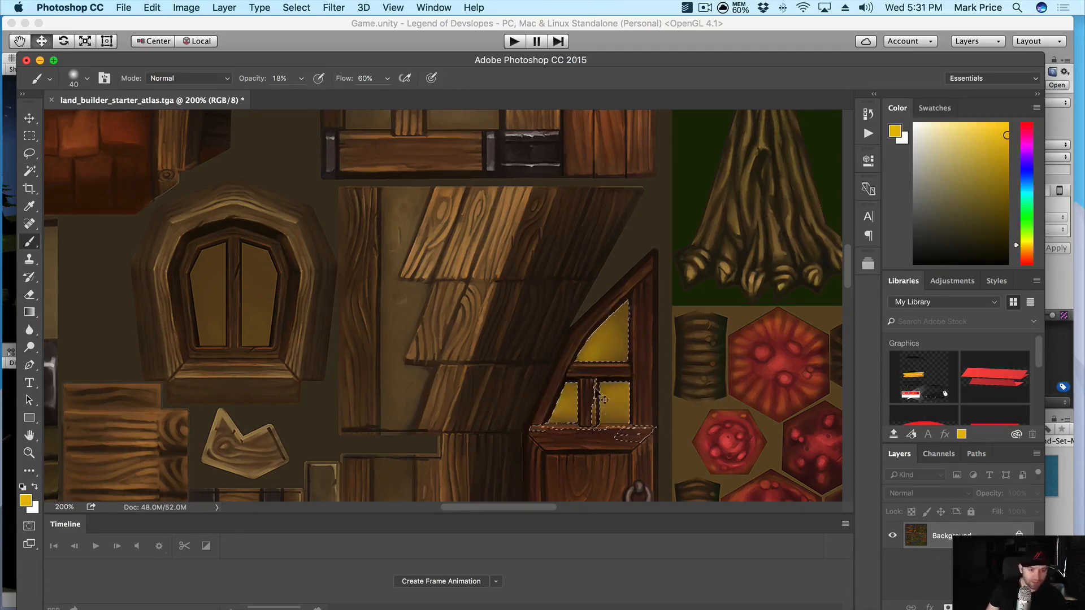
key(super+d)
Select both panes of the large arched window beside the wooden shingles, paint them golden yellow and deselect them.
key(w)
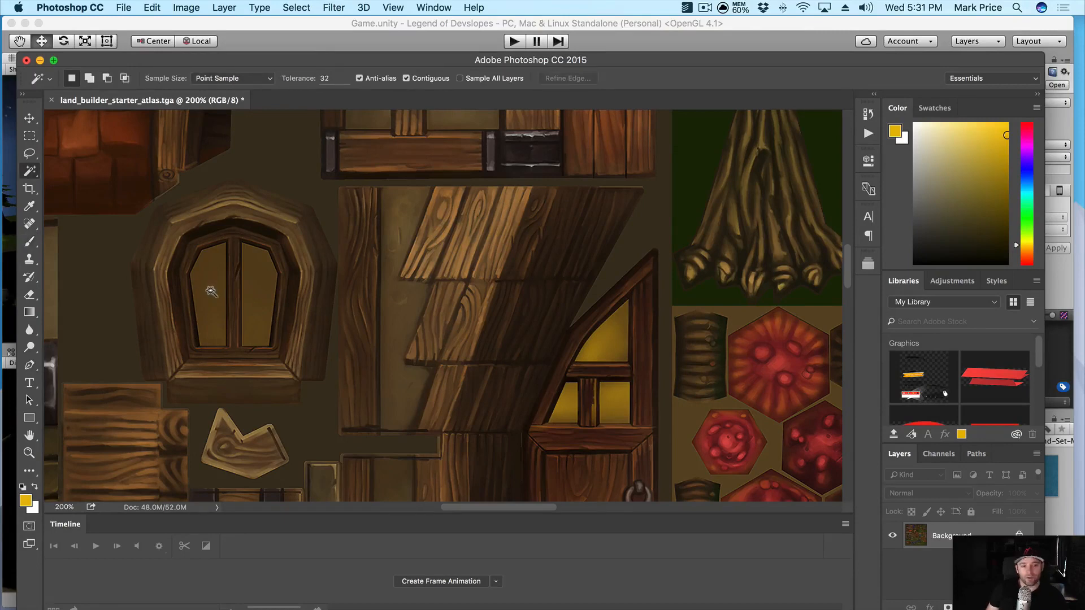
click(212, 291)
shift+click(259, 292)
key(b)
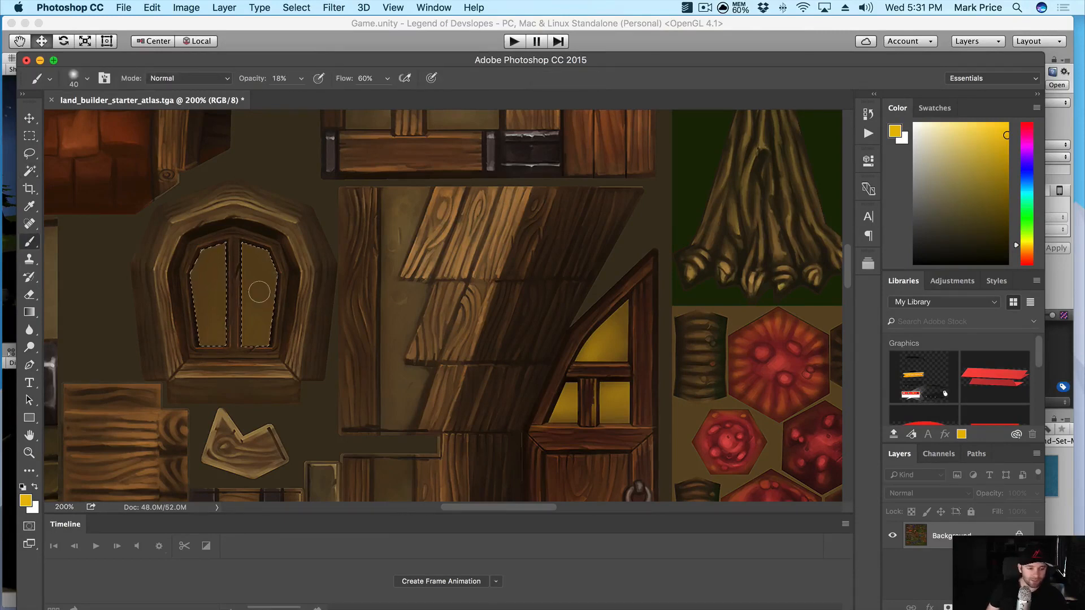
mouse_move(259, 292)
mouse_down()
mouse_move(201, 328)
mouse_move(214, 246)
mouse_move(198, 265)
mouse_move(200, 326)
mouse_move(210, 251)
mouse_move(215, 266)
mouse_move(206, 243)
mouse_move(229, 338)
mouse_move(247, 292)
mouse_move(244, 221)
mouse_move(255, 255)
mouse_move(242, 210)
mouse_move(257, 251)
mouse_move(278, 255)
mouse_move(242, 200)
mouse_up()
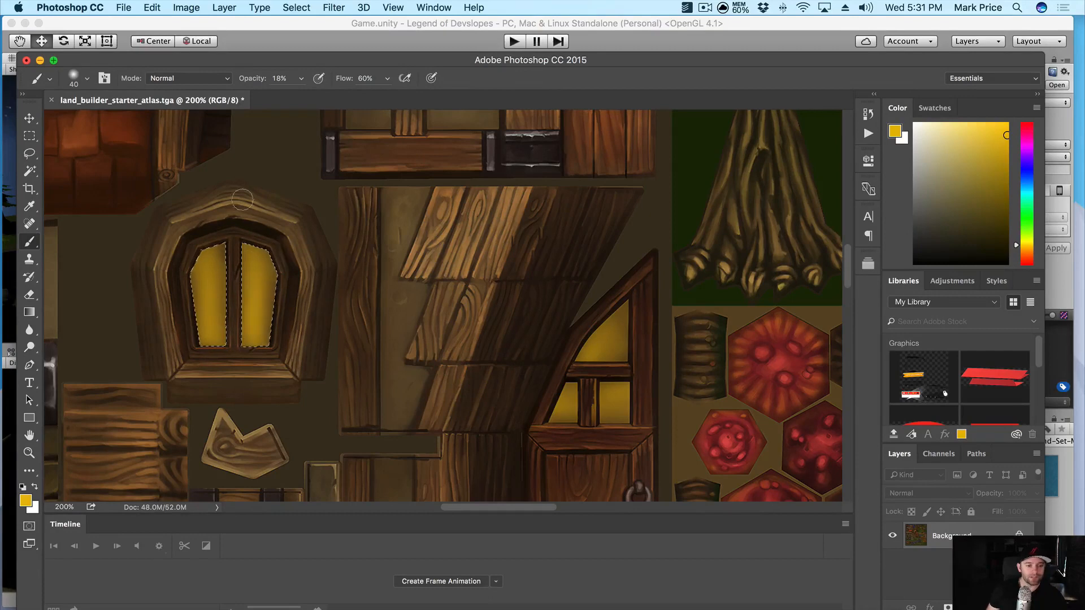
key(super+d)
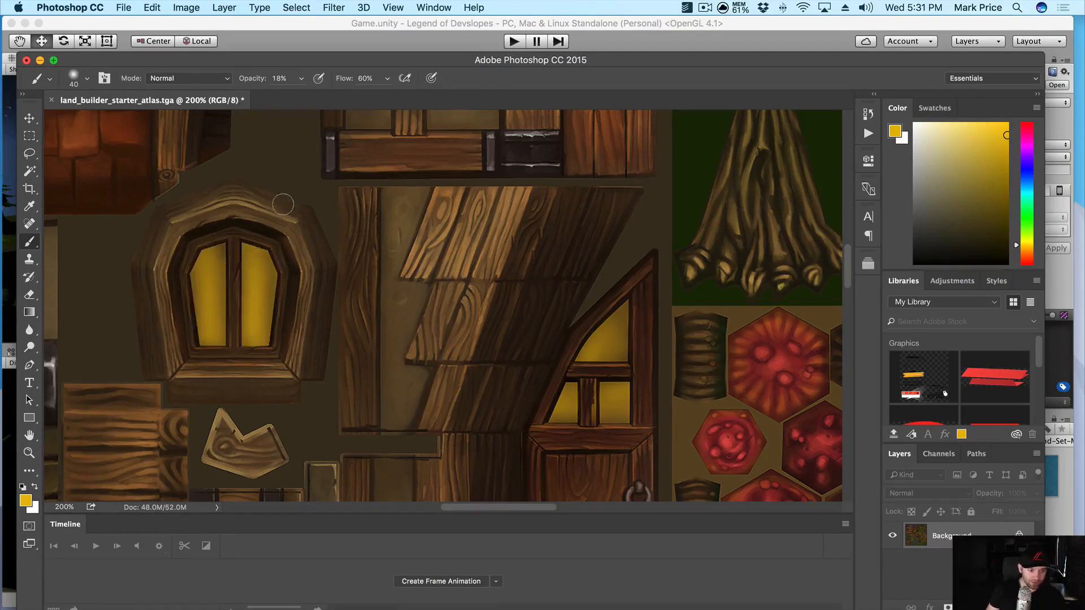
Select the four small panes at the peak of the timber-framed gable together with the Magic Wand tool.
key(z)
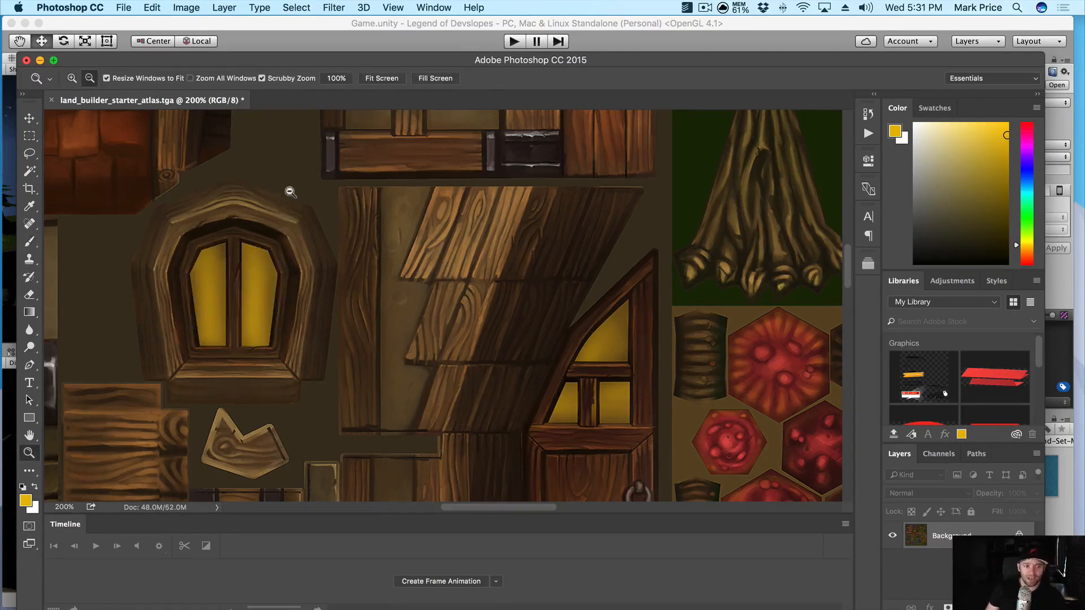
alt+click(289, 193)
alt+click(288, 195)
alt+click(288, 198)
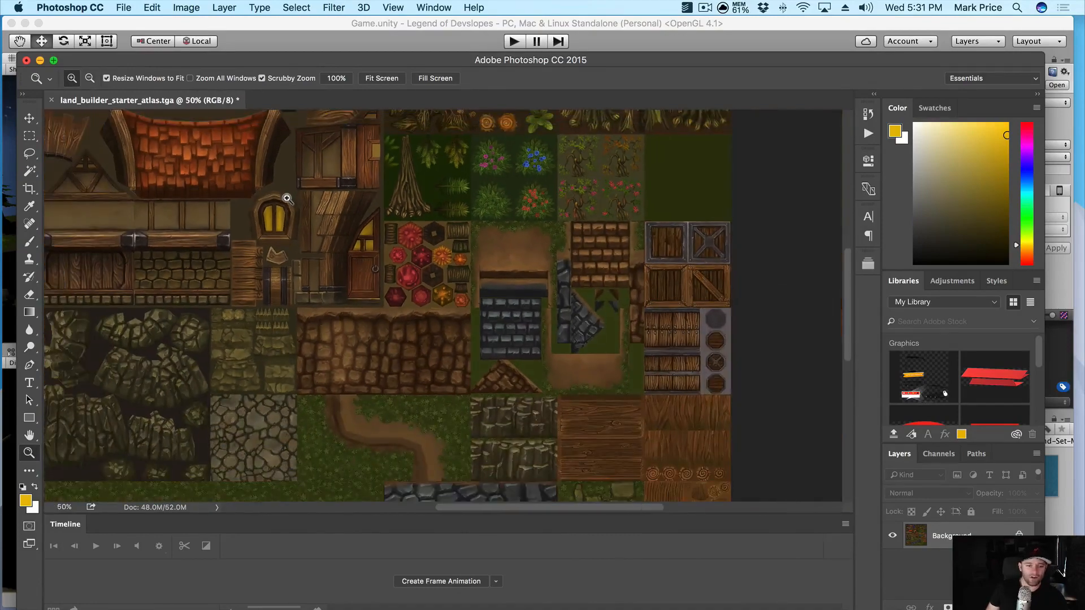
alt+click(258, 295)
scroll(219, 248, up, 3)
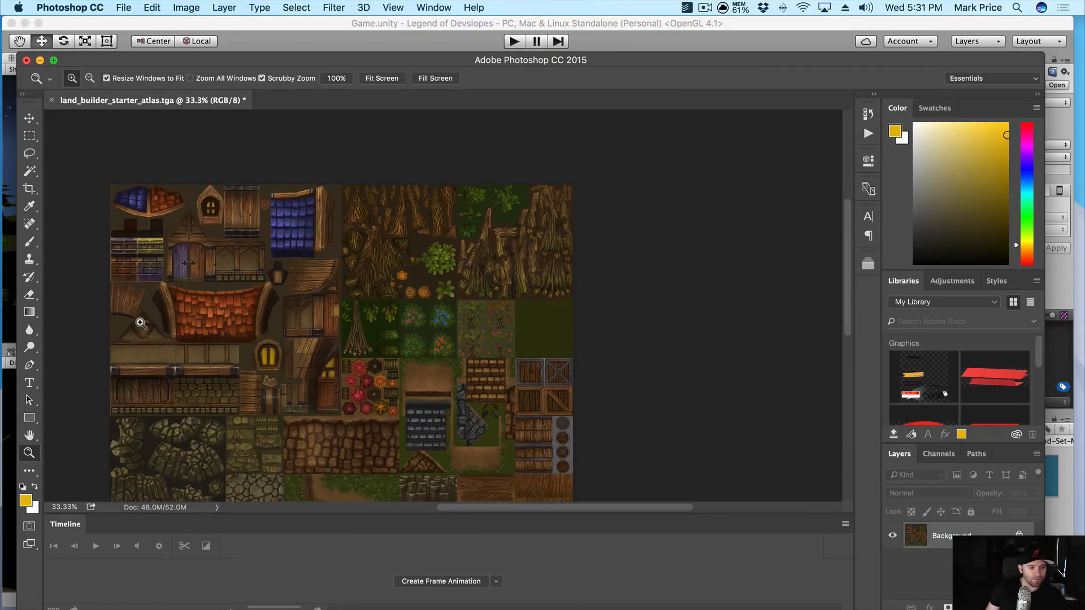
click(136, 328)
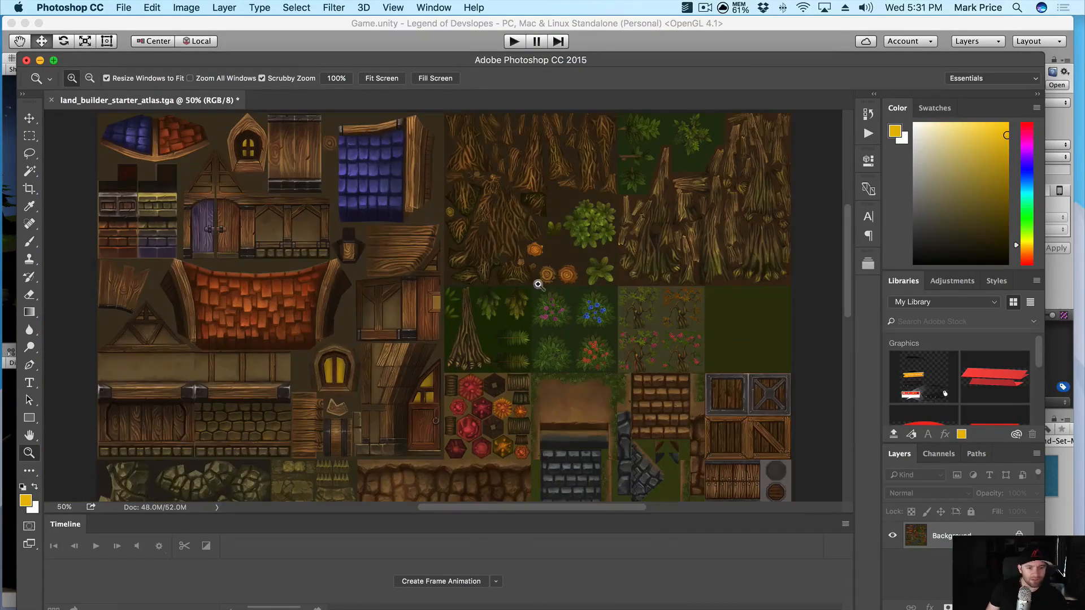
drag(177, 328, 133, 309)
key(b)
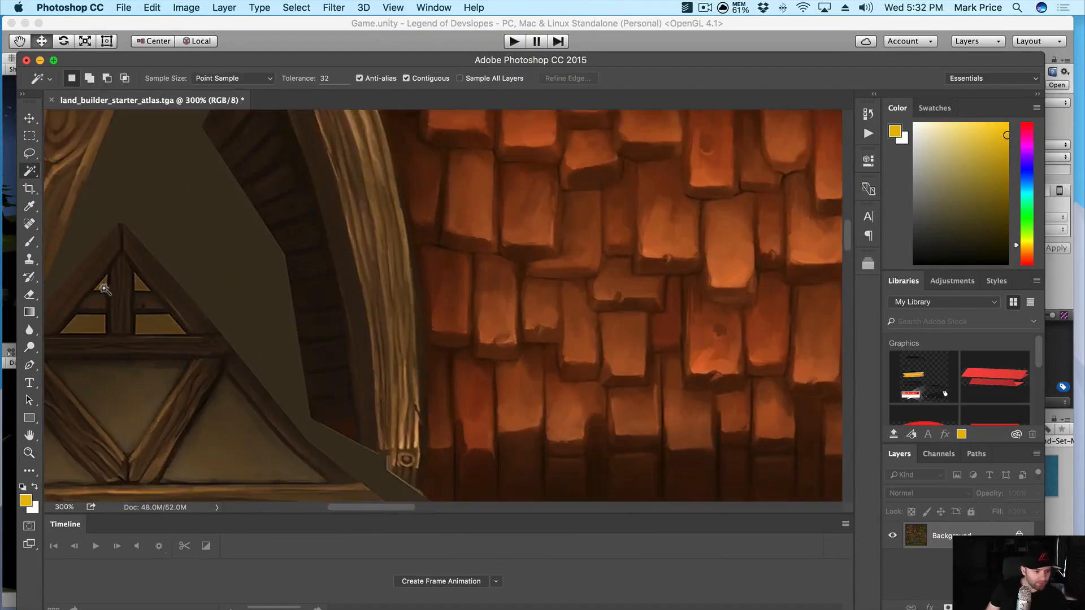
key(w)
click(102, 283)
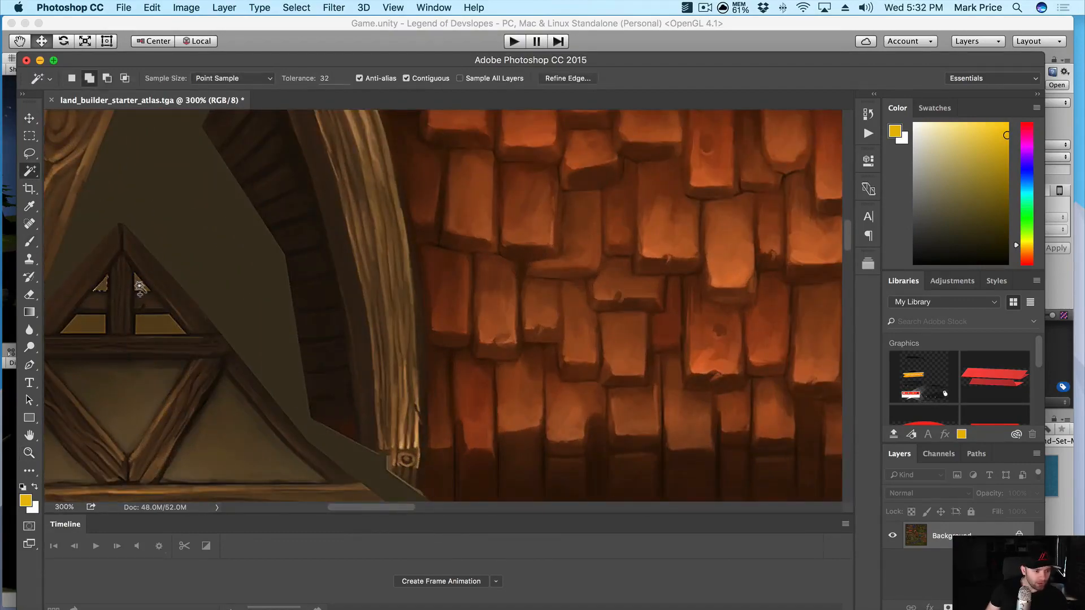
shift+click(142, 284)
shift+click(150, 326)
shift+click(85, 325)
Brush golden yellow over the four selected gable panes and clear the selection.
key(b)
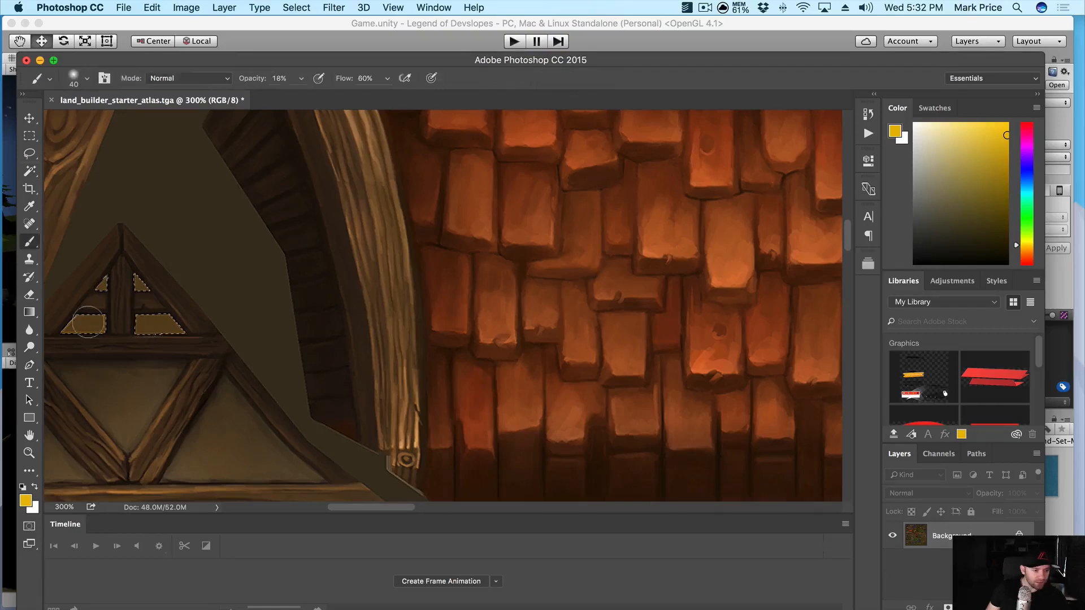
mouse_move(94, 303)
mouse_down()
mouse_move(152, 300)
mouse_move(132, 290)
mouse_move(79, 322)
mouse_move(86, 335)
mouse_move(194, 310)
mouse_up()
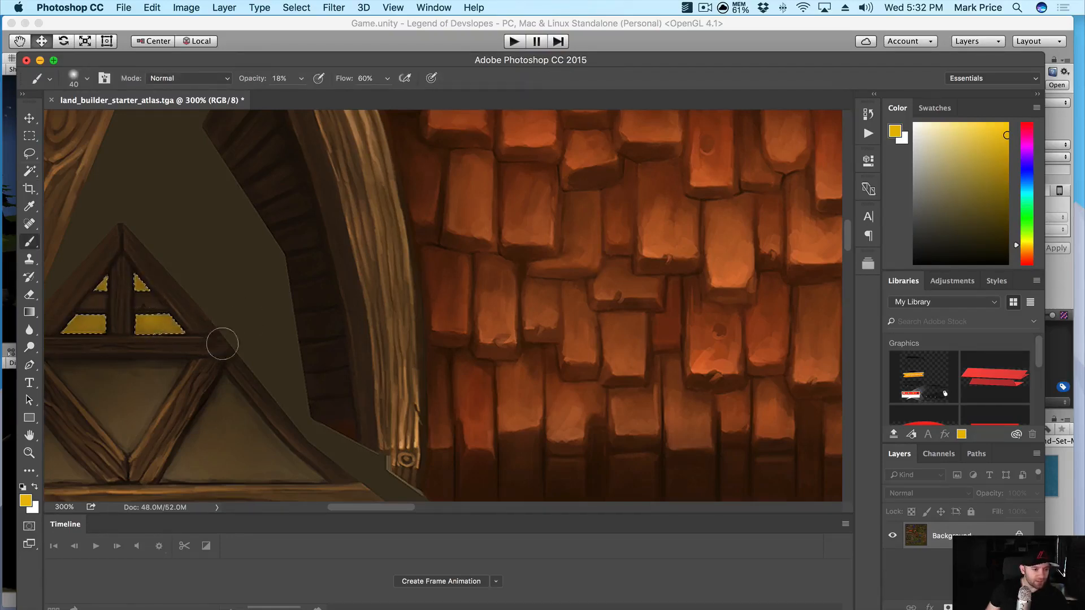
key(ctrl+d)
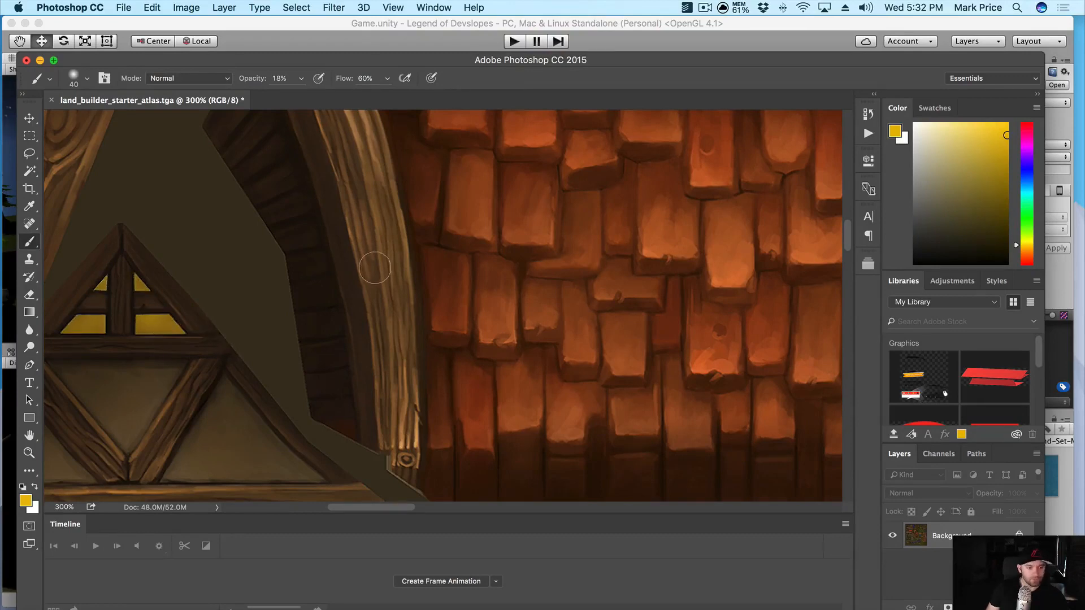
Select the rectangular pane in the plank wall and the two small panes above it with the Magic Wand tool.
drag(503, 235, 438, 273)
key(z)
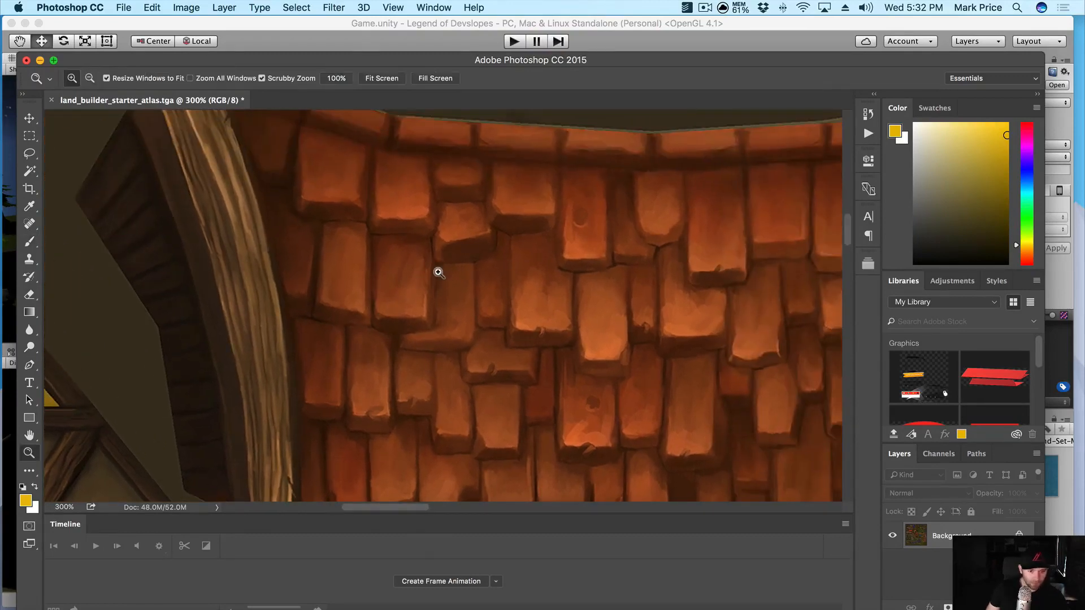
alt+click(438, 272)
alt+click(439, 271)
alt+click(514, 269)
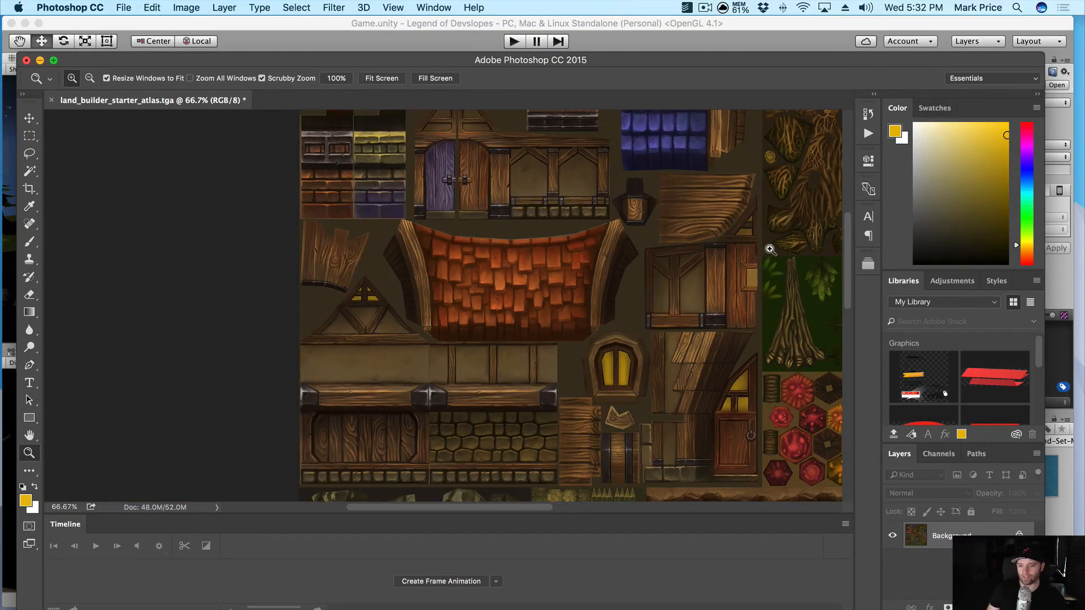
click(762, 253)
click(742, 266)
key(w)
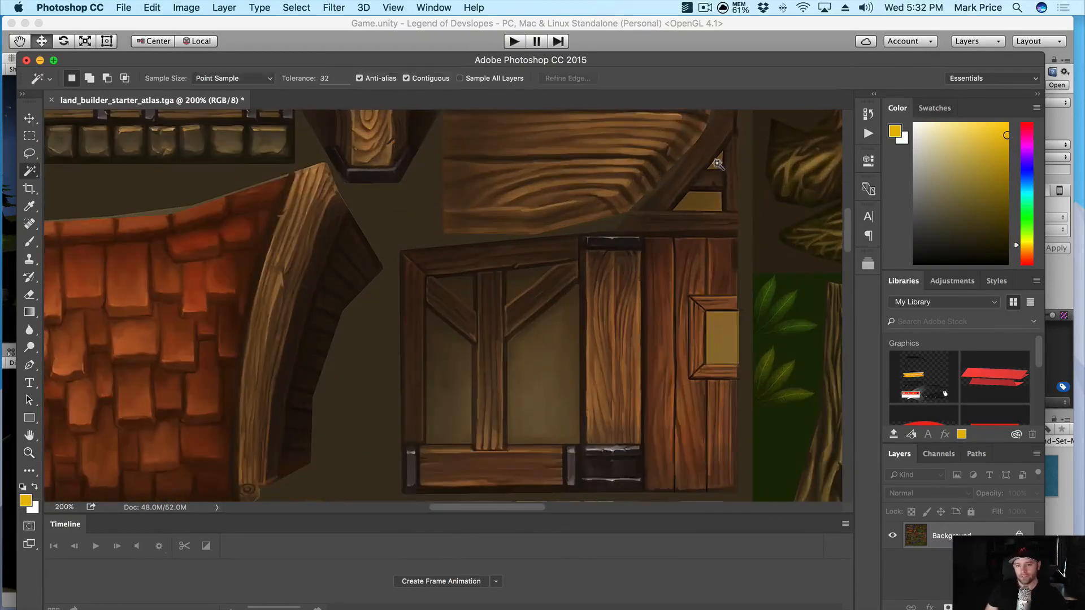
click(715, 161)
shift+click(698, 202)
shift+click(724, 318)
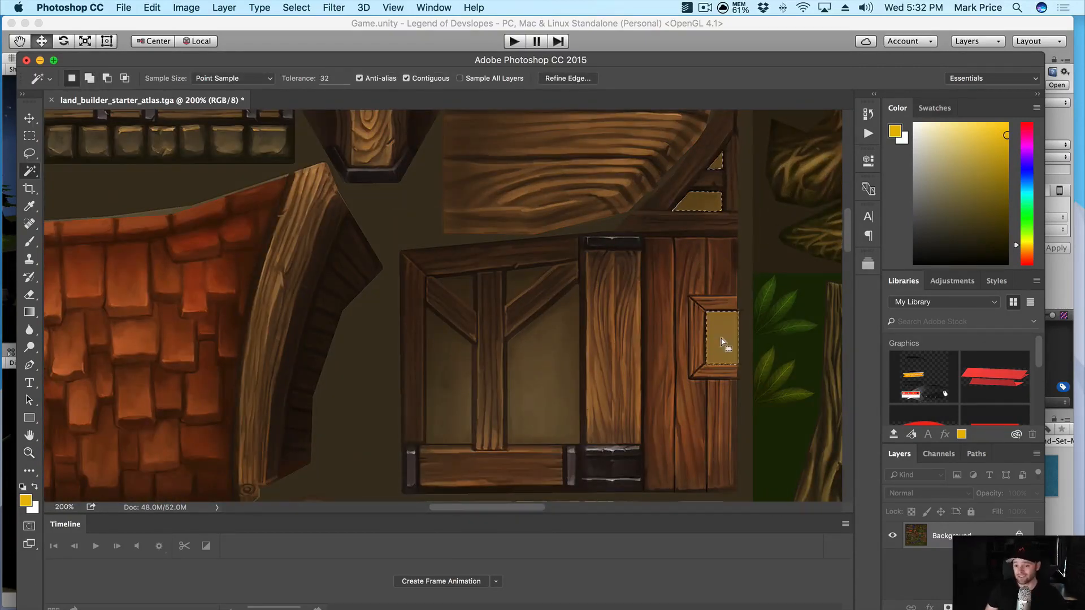
Brush golden yellow over the selected plank-wall pane and the two panes above it, and clear the selection.
key(b)
mouse_move(774, 196)
mouse_down()
mouse_move(716, 162)
mouse_move(691, 205)
mouse_move(719, 158)
mouse_move(721, 290)
mouse_move(701, 358)
mouse_move(721, 292)
mouse_move(727, 356)
mouse_move(728, 338)
mouse_up()
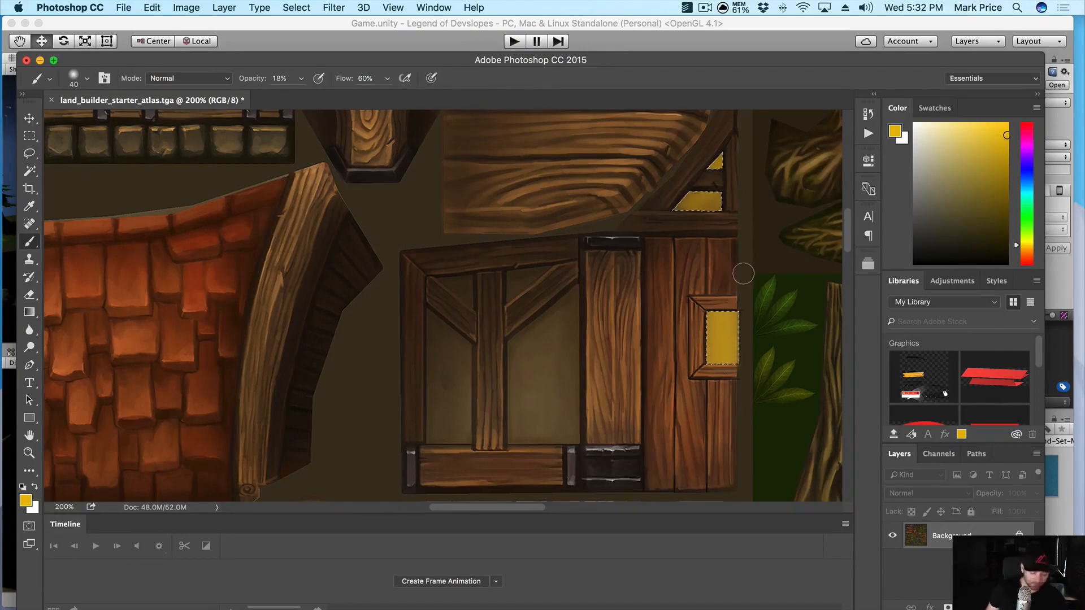
key(super+d)
Save the repainted texture atlas over land_builder_starter_atlas.tga and close it.
key(z)
alt+click(656, 302)
alt+click(655, 302)
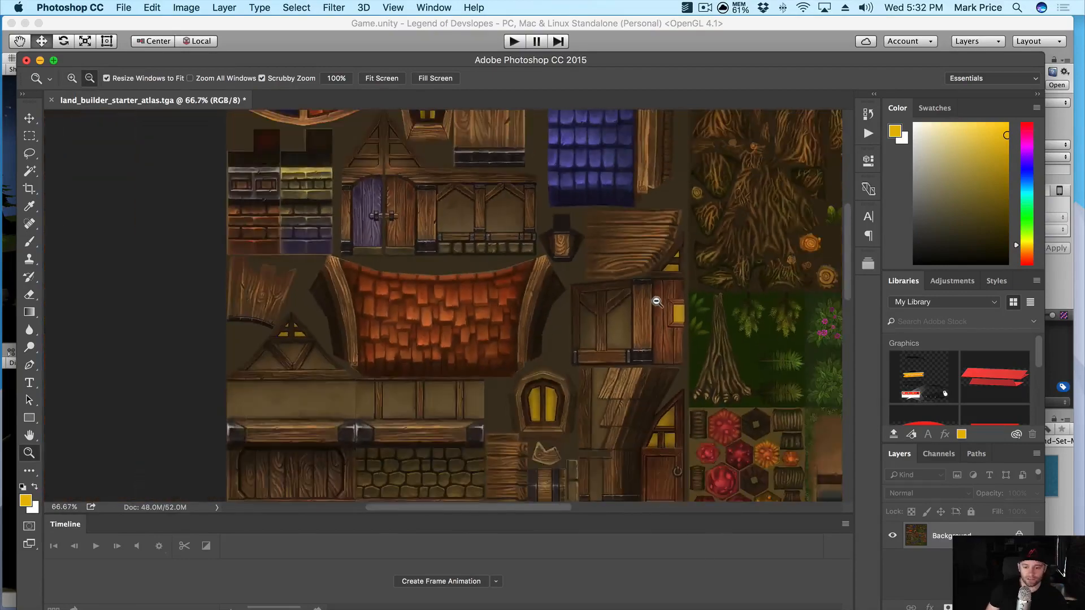
alt+click(656, 301)
alt+click(656, 301)
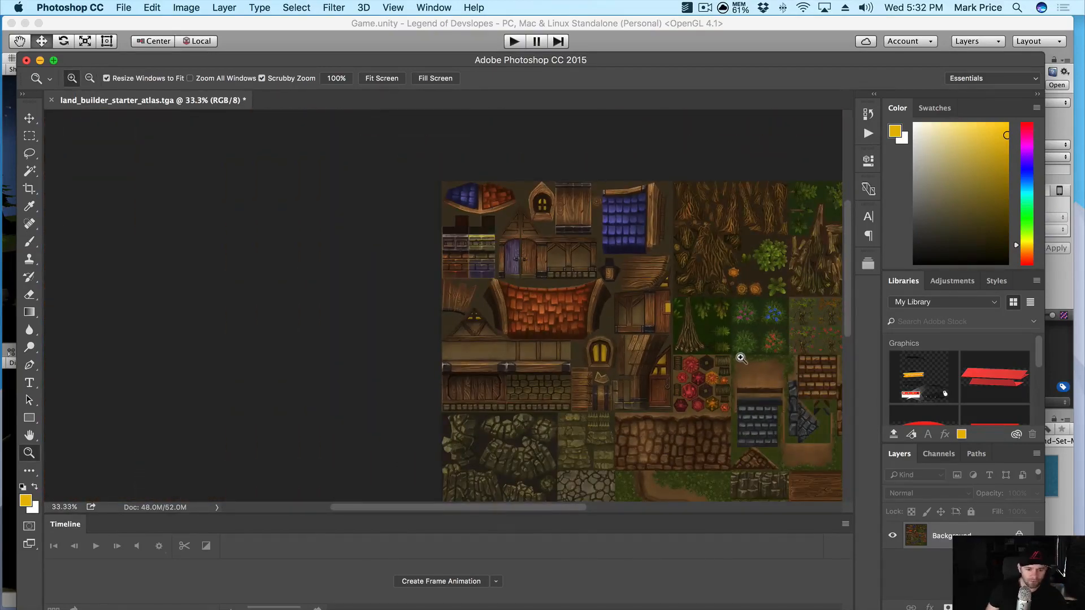
key(super+s)
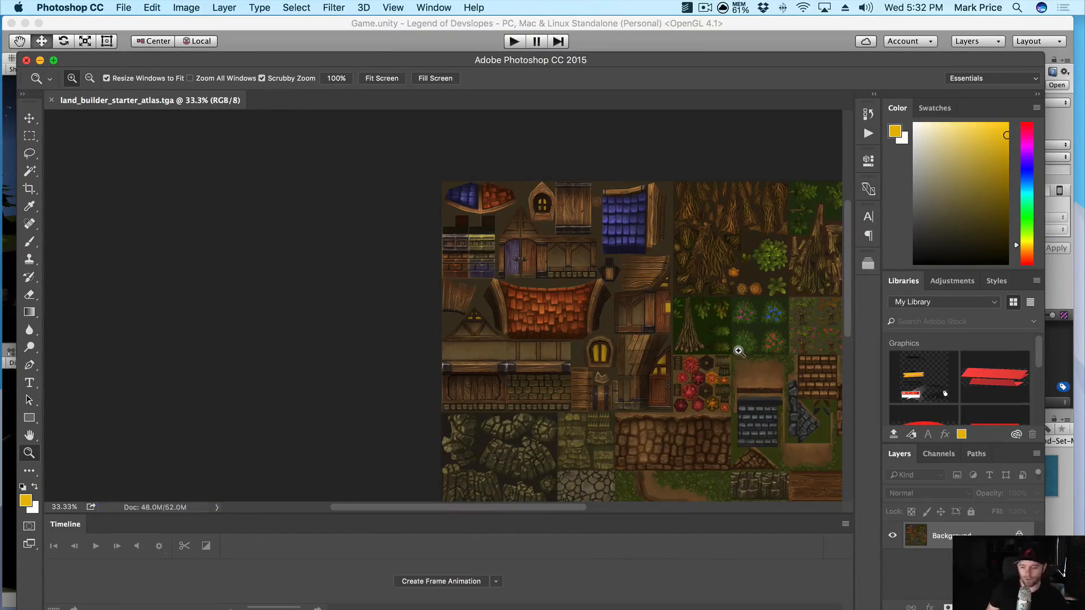
click(26, 61)
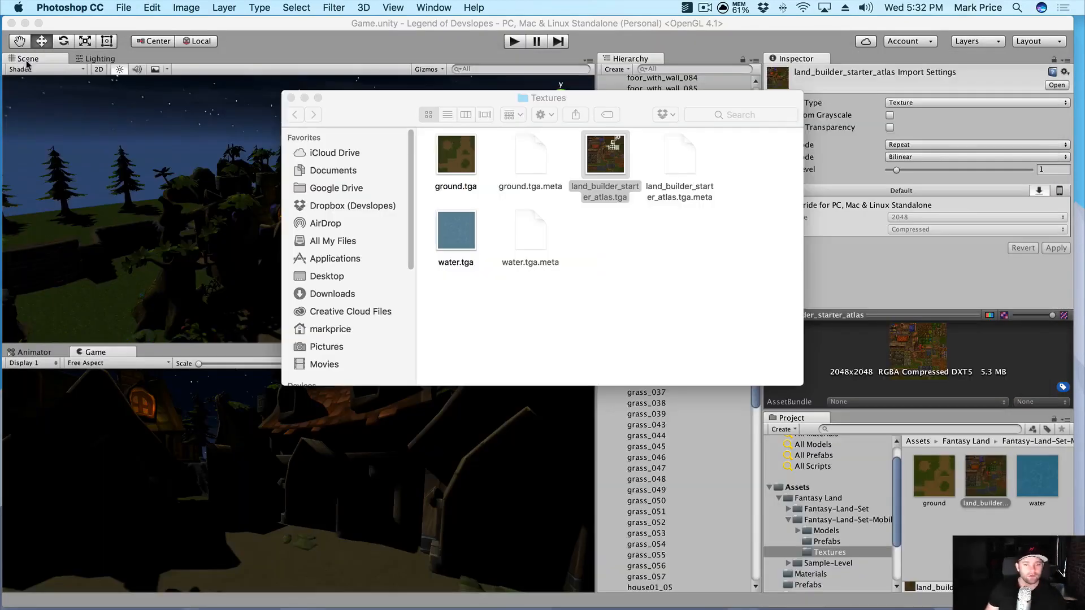
Close the Textures folder window, switch to Unity and select the updated land_builder_starter_atlas texture.
click(291, 97)
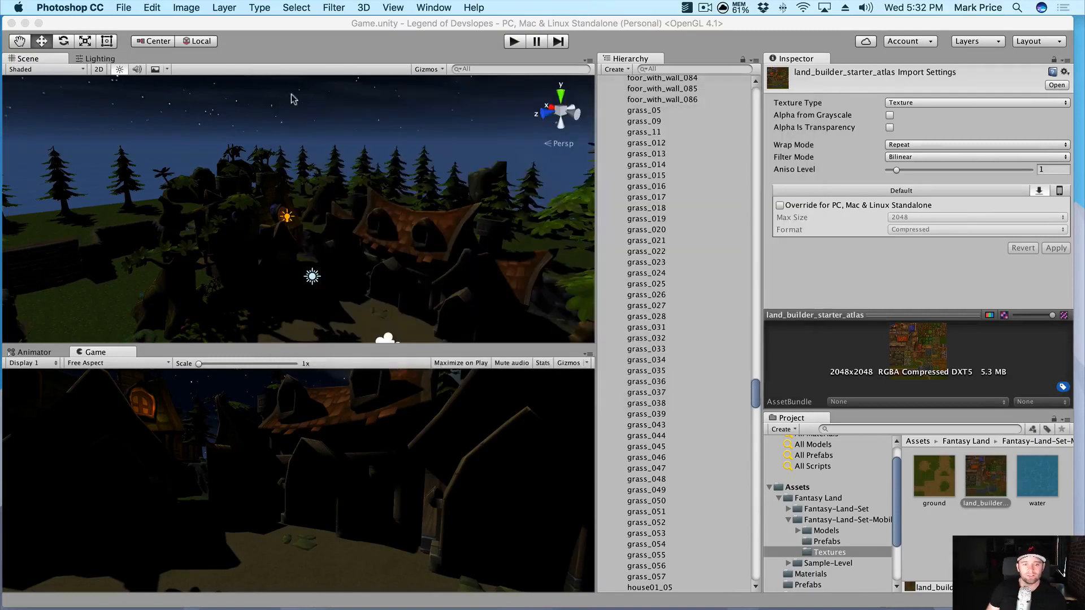
click(1009, 525)
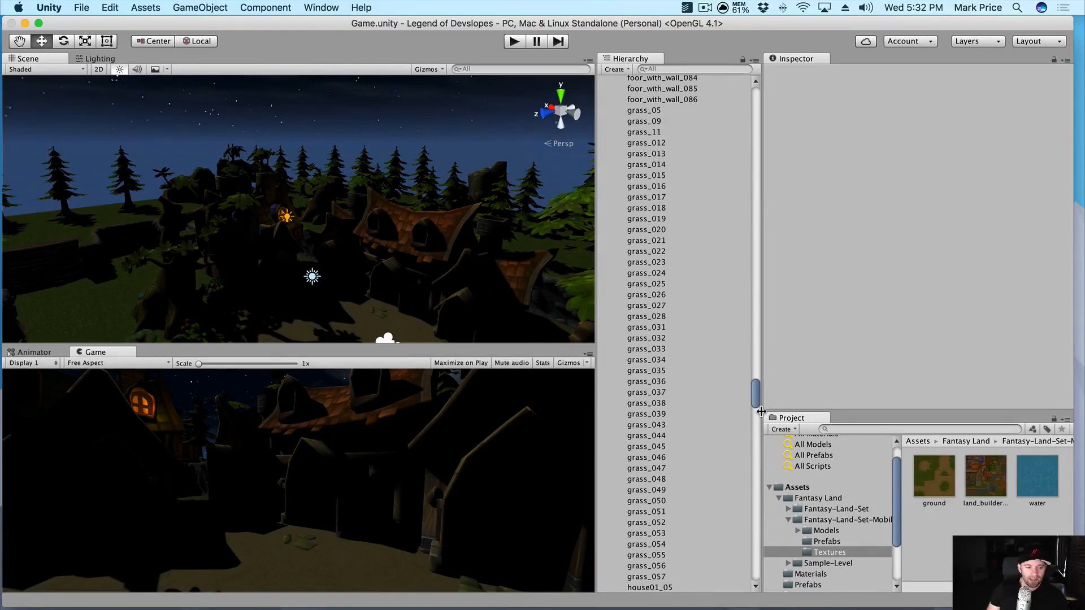
click(985, 477)
scroll(339, 202, up, 2)
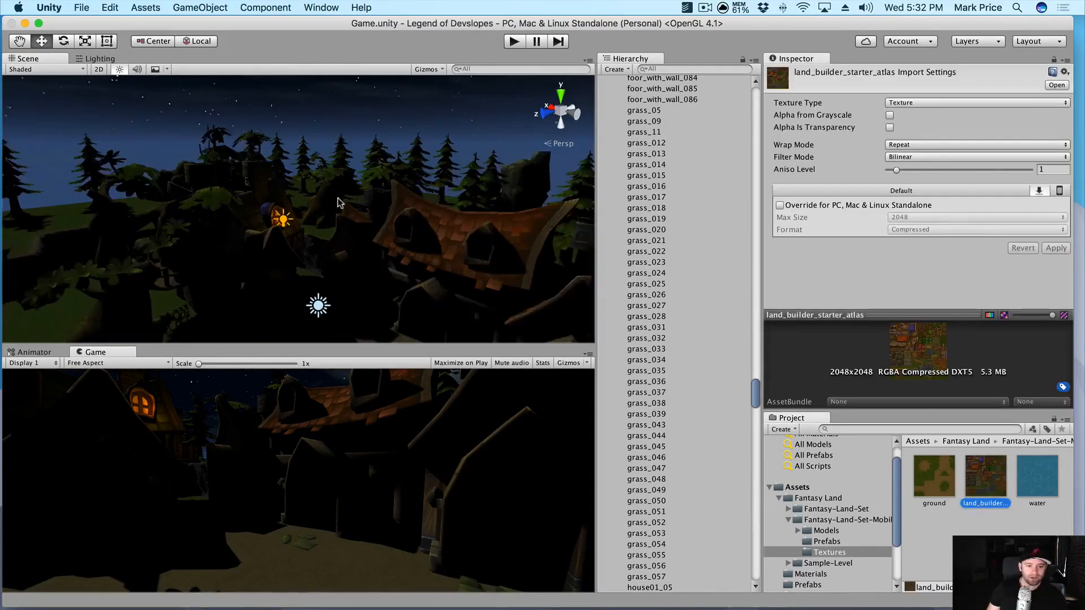
scroll(341, 204, down, 2)
scroll(637, 158, up, 10)
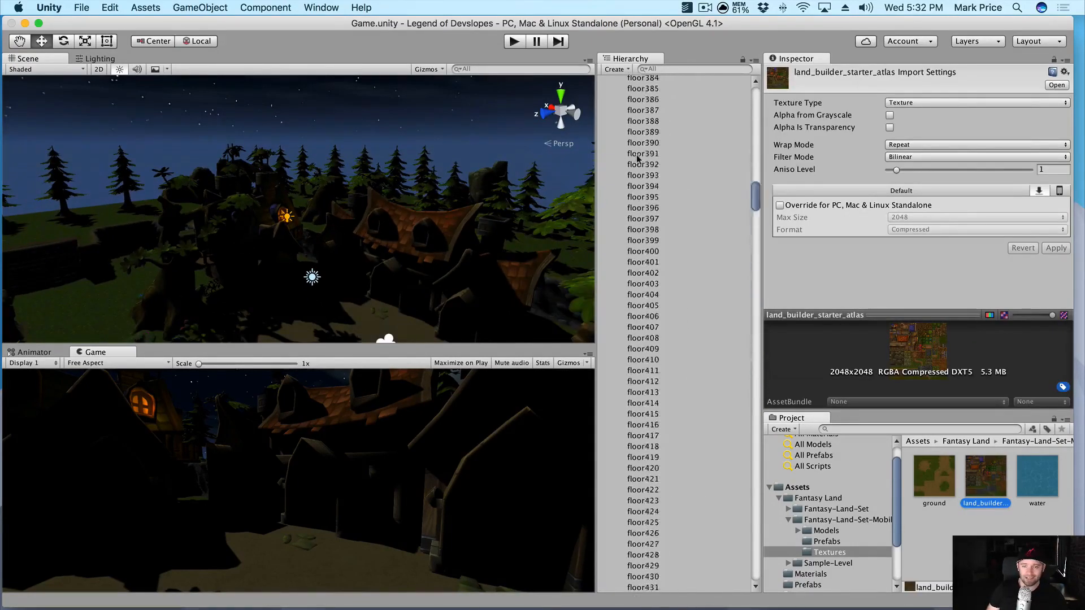
Collapse the Environment group and lower the directional light's intensity to 0.62.
scroll(637, 158, up, 15)
click(613, 92)
click(631, 124)
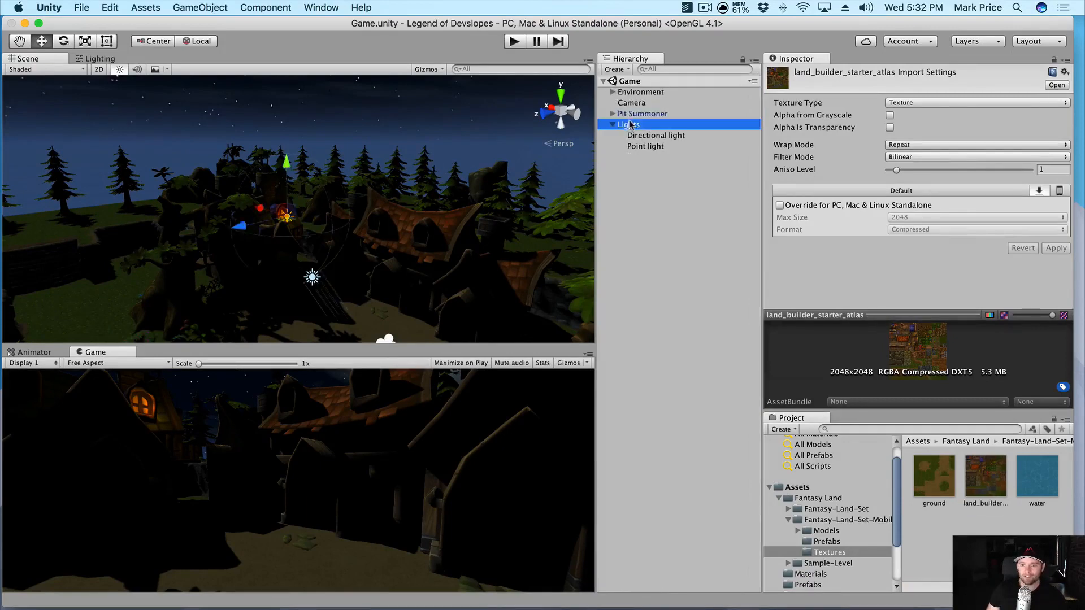
click(644, 136)
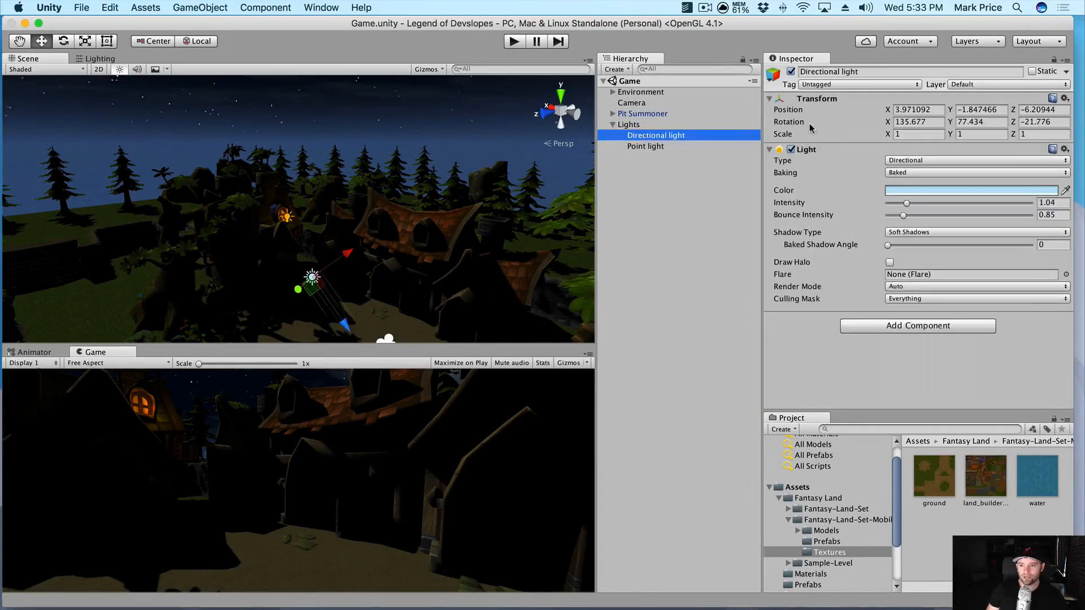
mouse_move(906, 203)
mouse_down()
mouse_move(984, 202)
mouse_move(898, 199)
mouse_up()
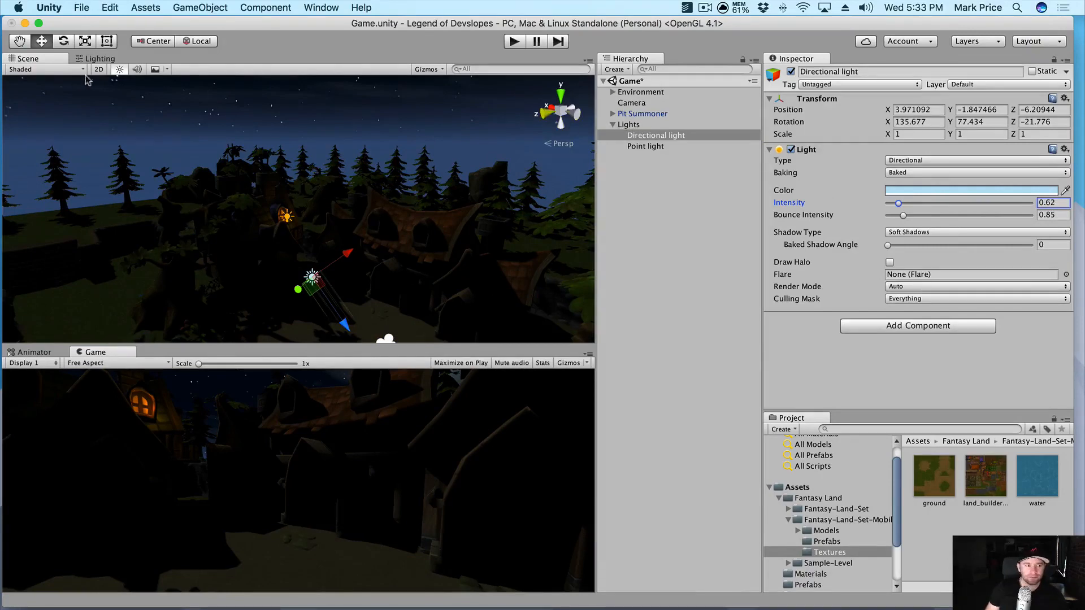
Inspect the repainted house windows with scene lighting turned off, and turn scene lighting back on.
click(117, 69)
scroll(313, 305, up, 5)
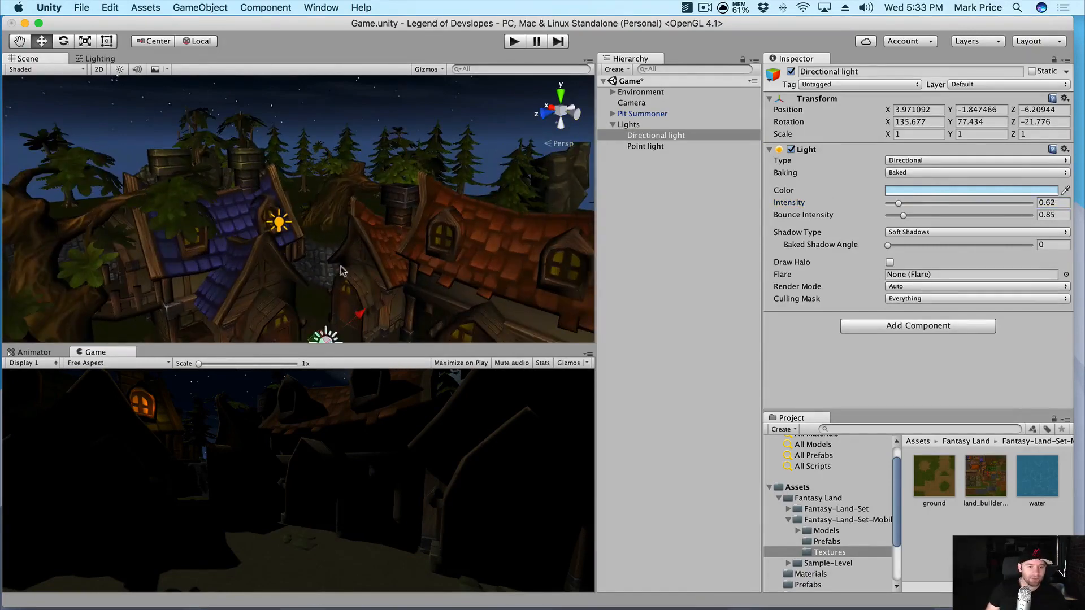
key(q)
drag(327, 269, 322, 226)
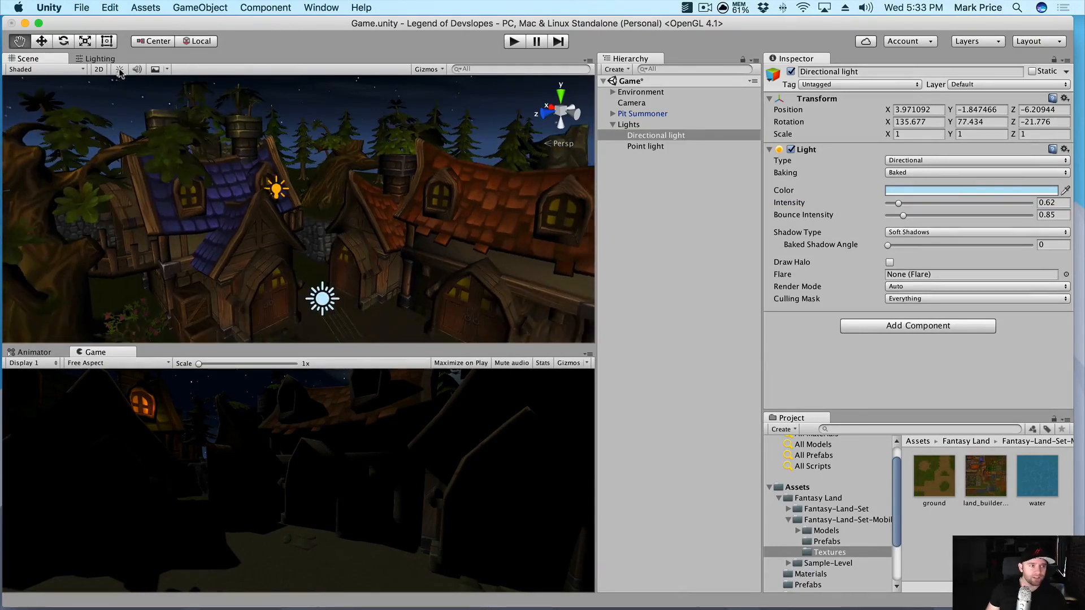
drag(249, 165, 246, 110)
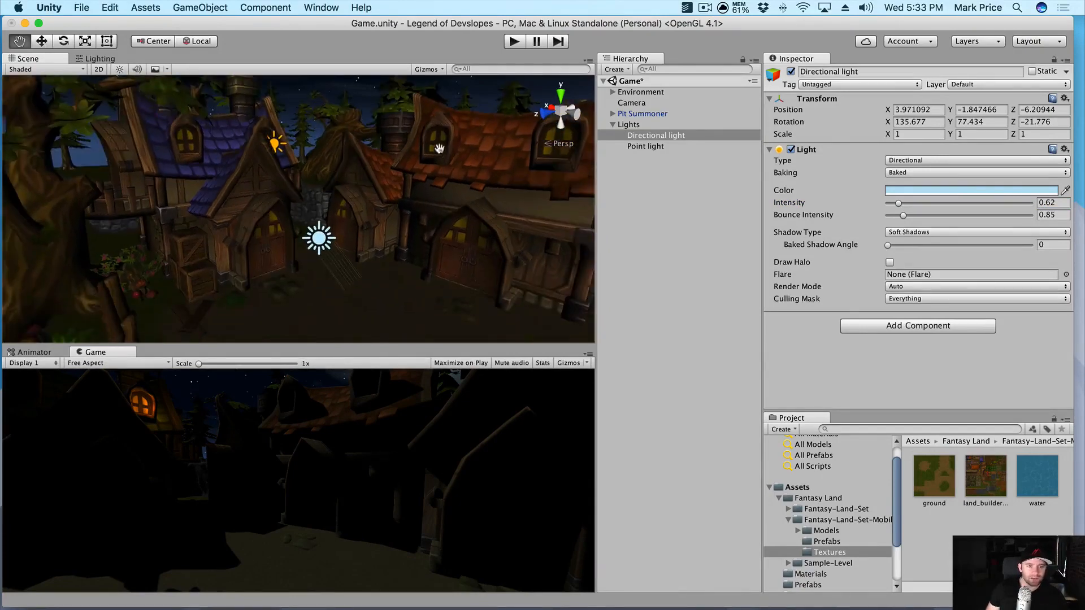
drag(316, 143, 218, 192)
click(117, 69)
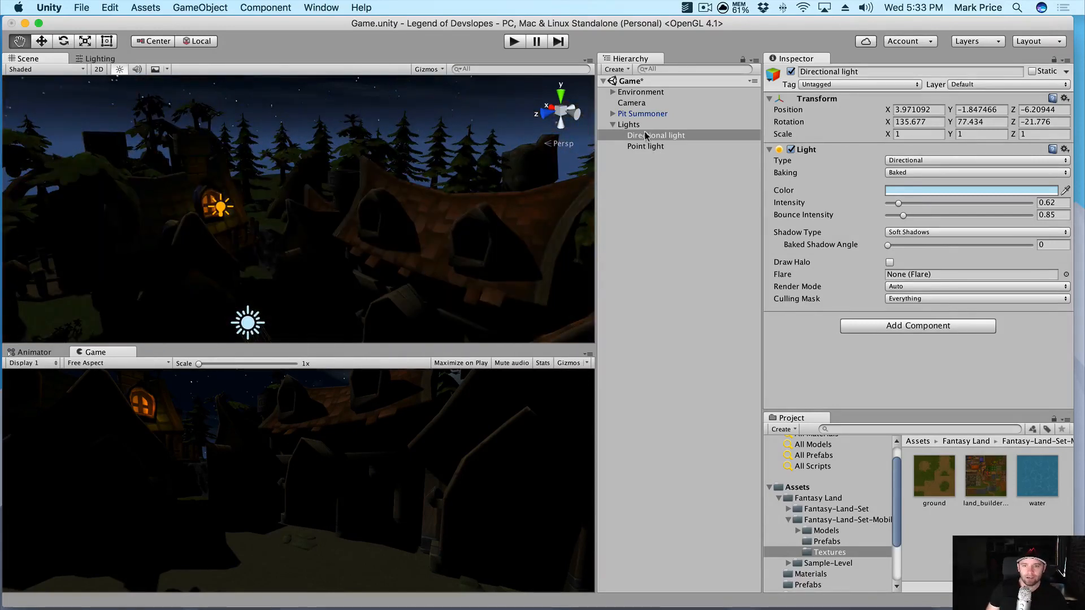
Set the directional light's intensity to 1.15.
scroll(436, 195, down, 6)
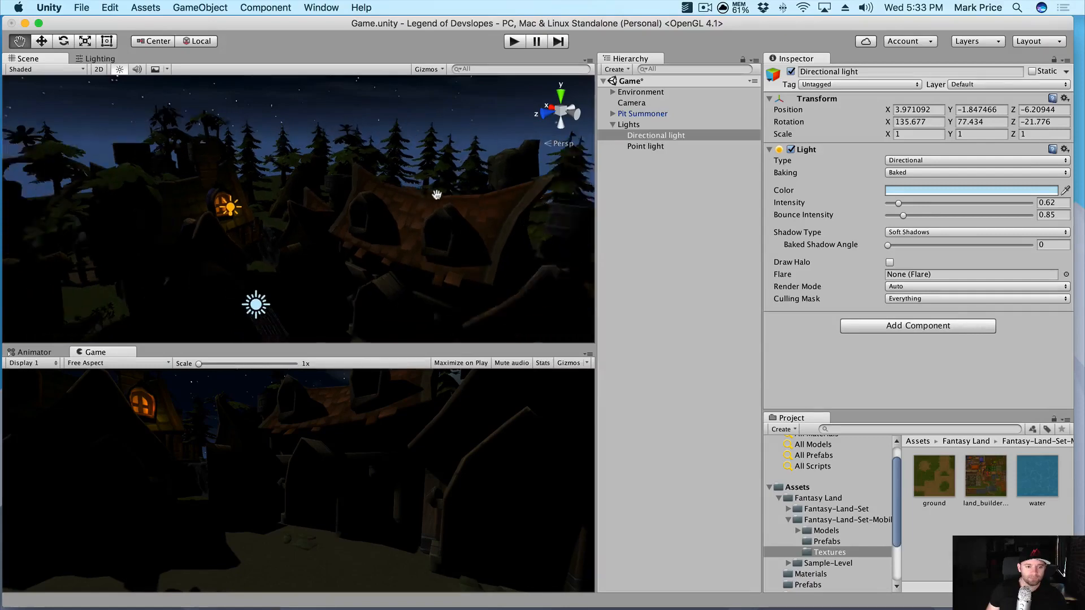
alt+drag(315, 245, 439, 196)
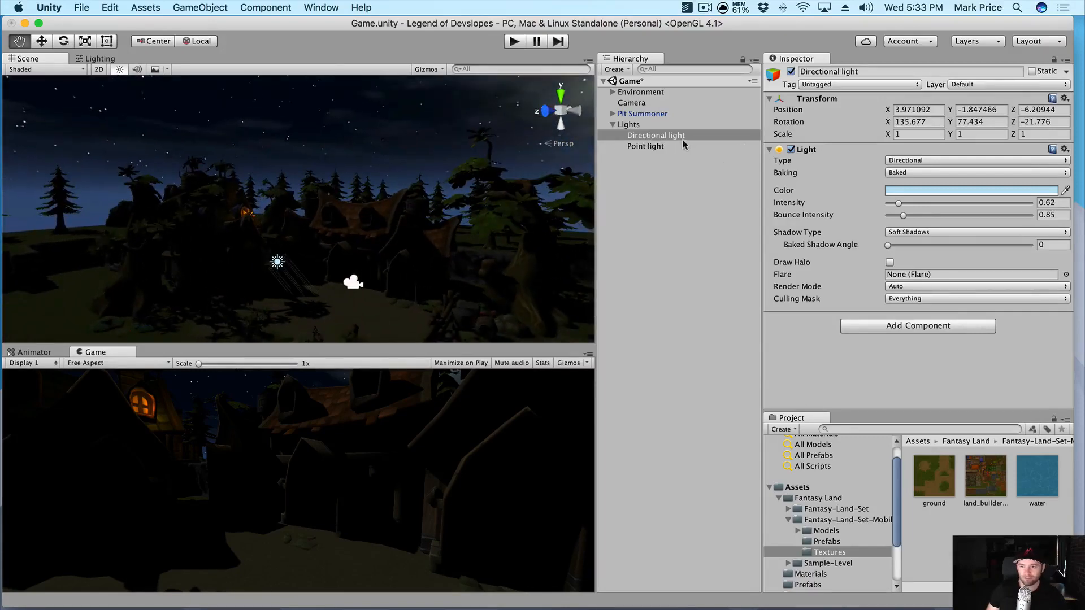
drag(899, 206, 909, 202)
Move the orange point light at the lit house window along the X axis to X 6.92.
scroll(308, 218, up, 5)
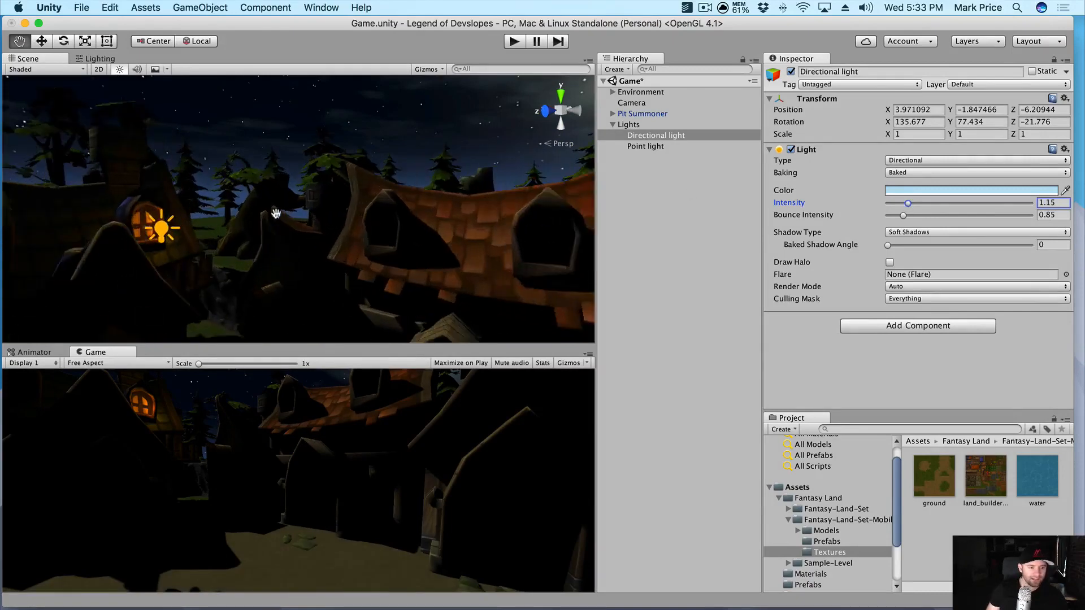
drag(278, 213, 242, 251)
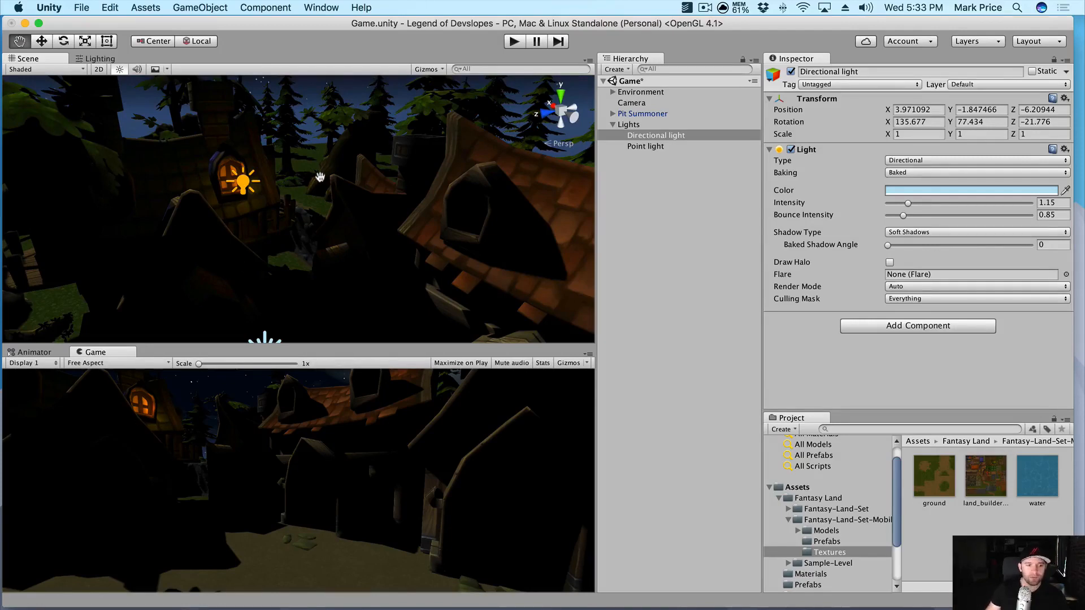
click(644, 146)
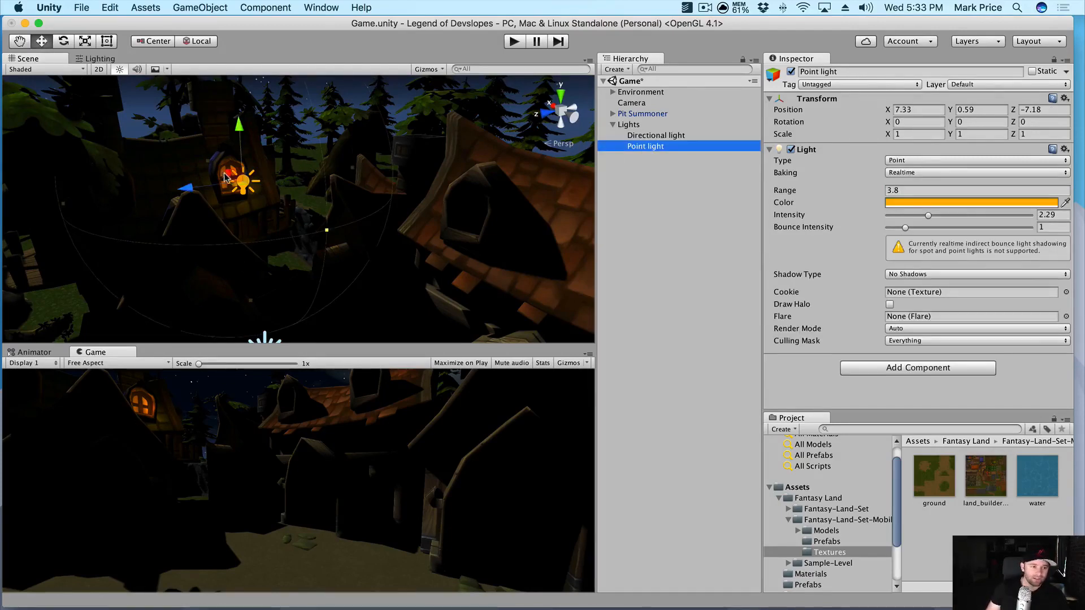
alt+drag(265, 204, 328, 231)
drag(176, 163, 187, 169)
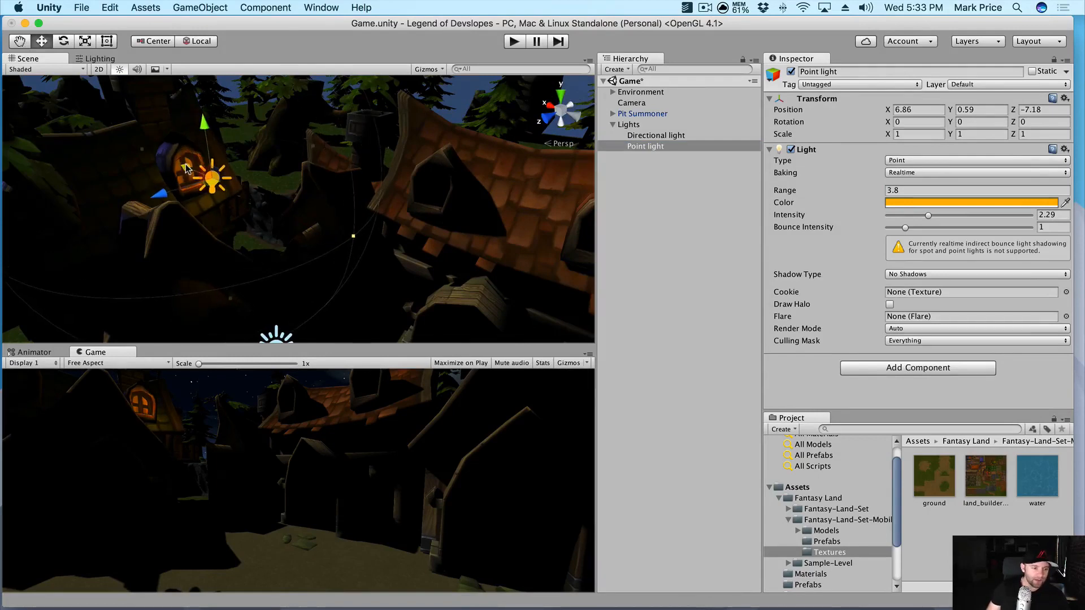
scroll(282, 198, down, 5)
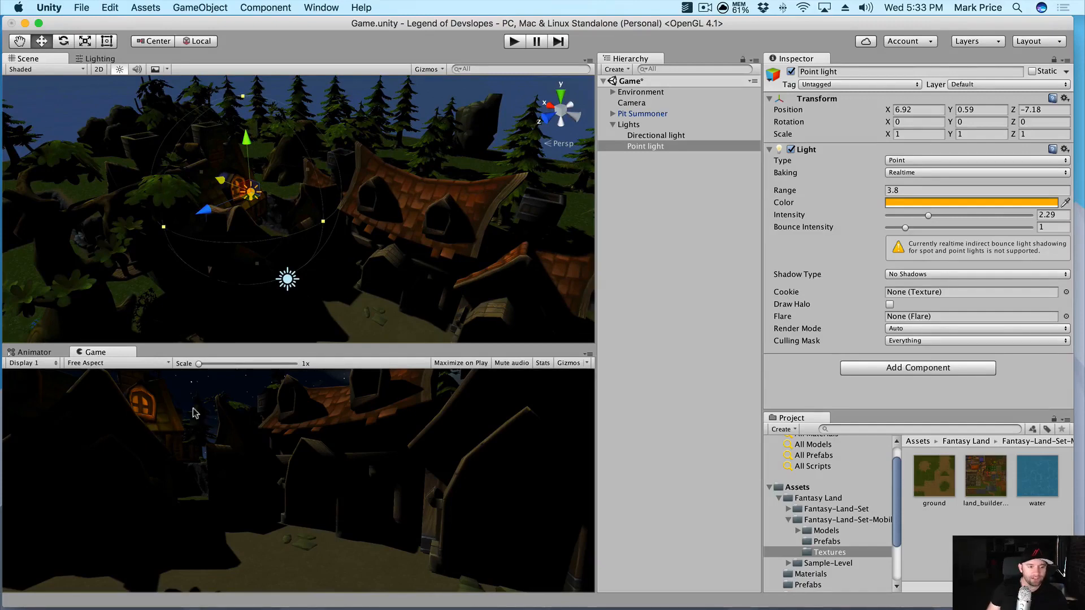
Create an empty object named Windows under the Lights group.
click(668, 136)
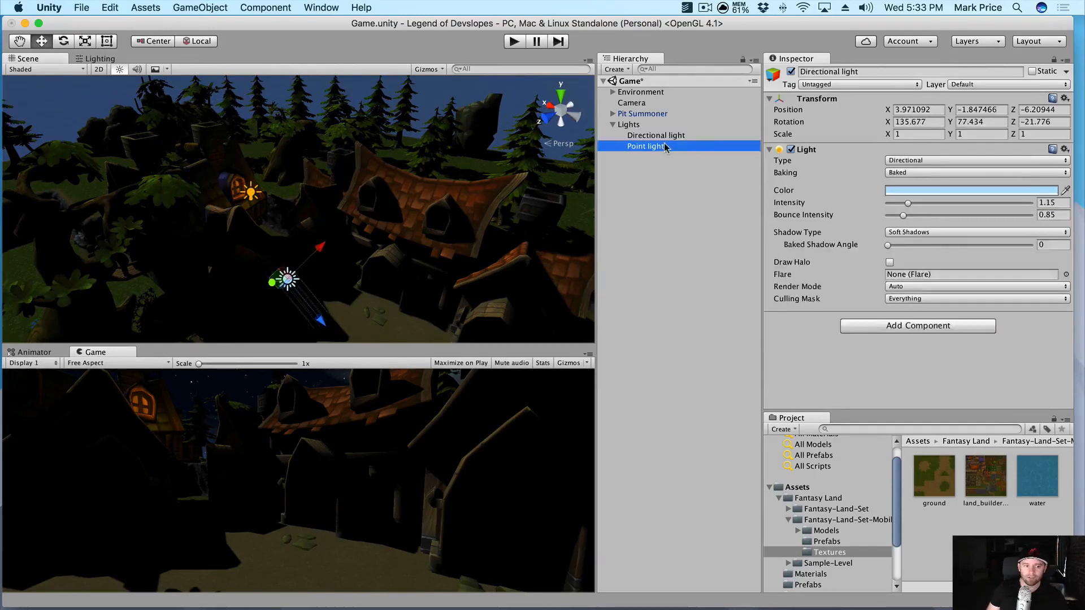
click(664, 147)
click(629, 124)
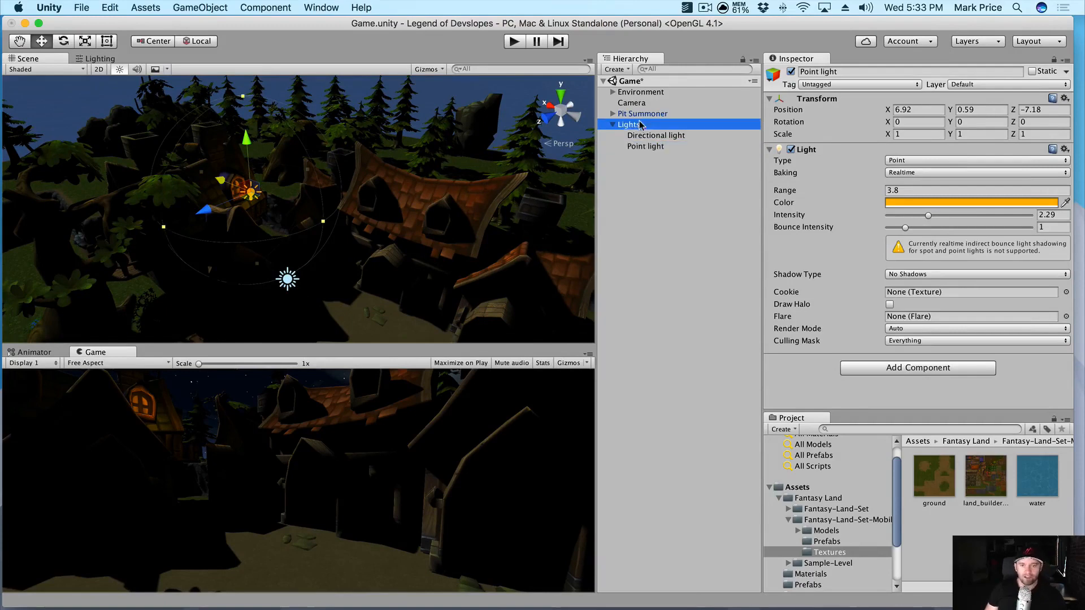
right_click(640, 127)
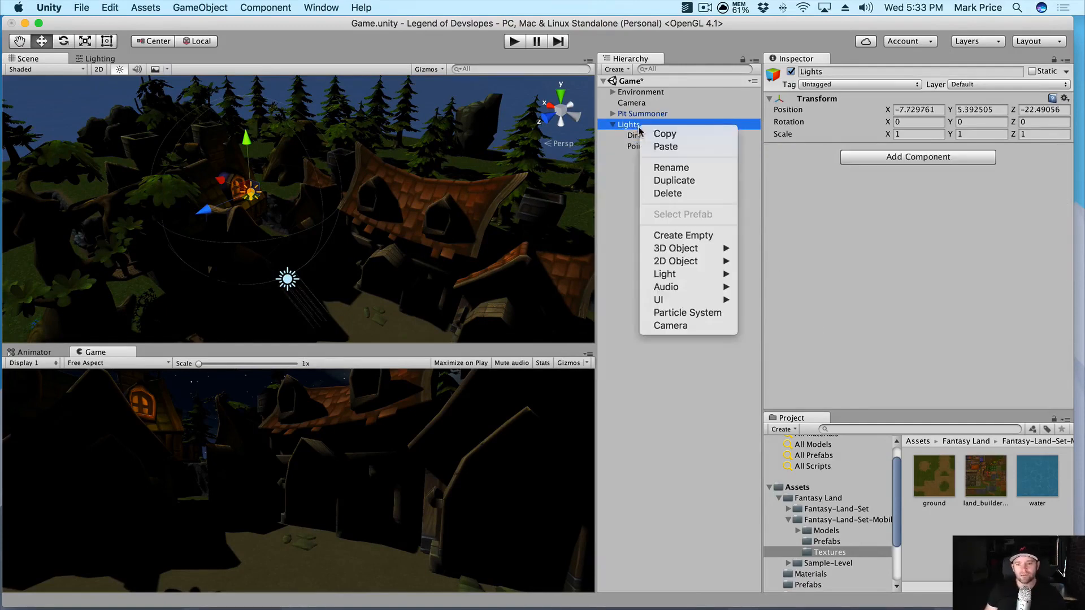
click(683, 235)
text(Windows)
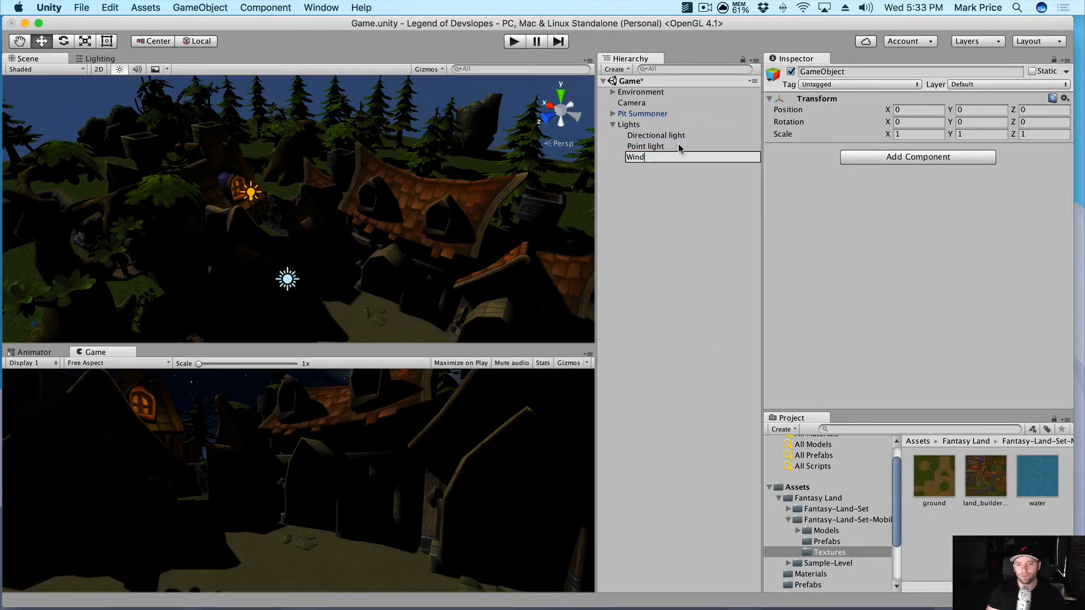
key(Return)
Move the point light into the Windows group and set its Baking mode to Baked.
drag(680, 149, 644, 157)
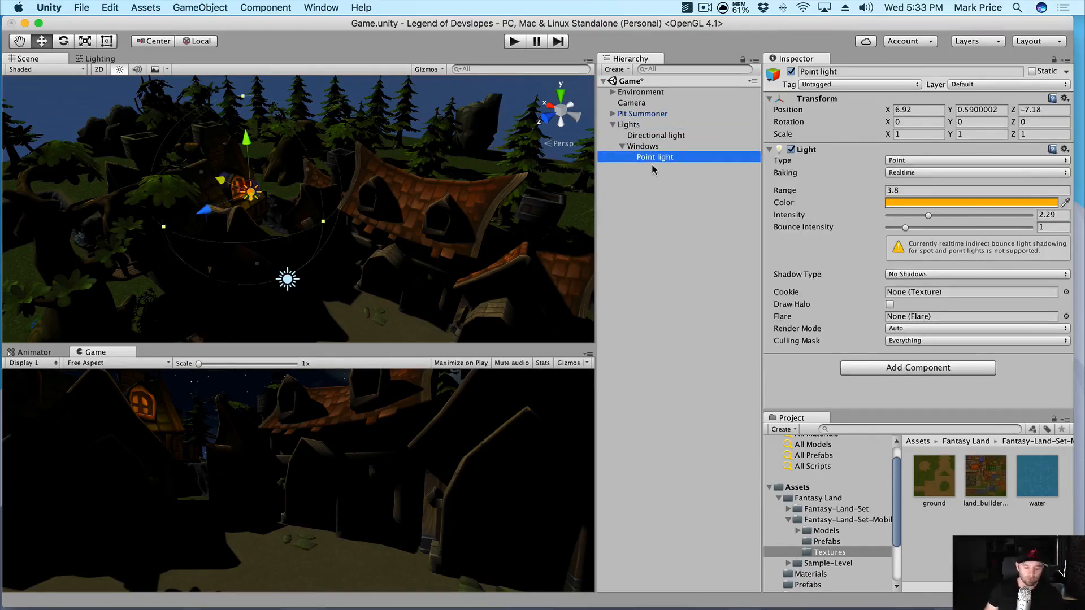
click(905, 173)
click(903, 192)
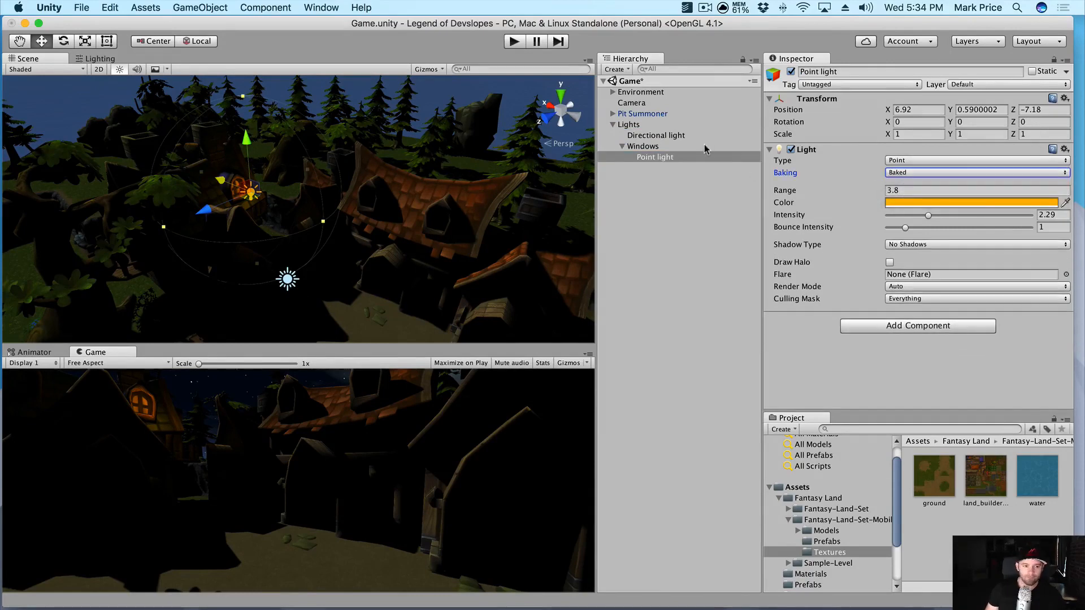
Duplicate the point light and place the copy at the orange-roofed house's nearer dormer beside the existing light, at X 2.84, Z -9.34.
click(685, 146)
click(673, 158)
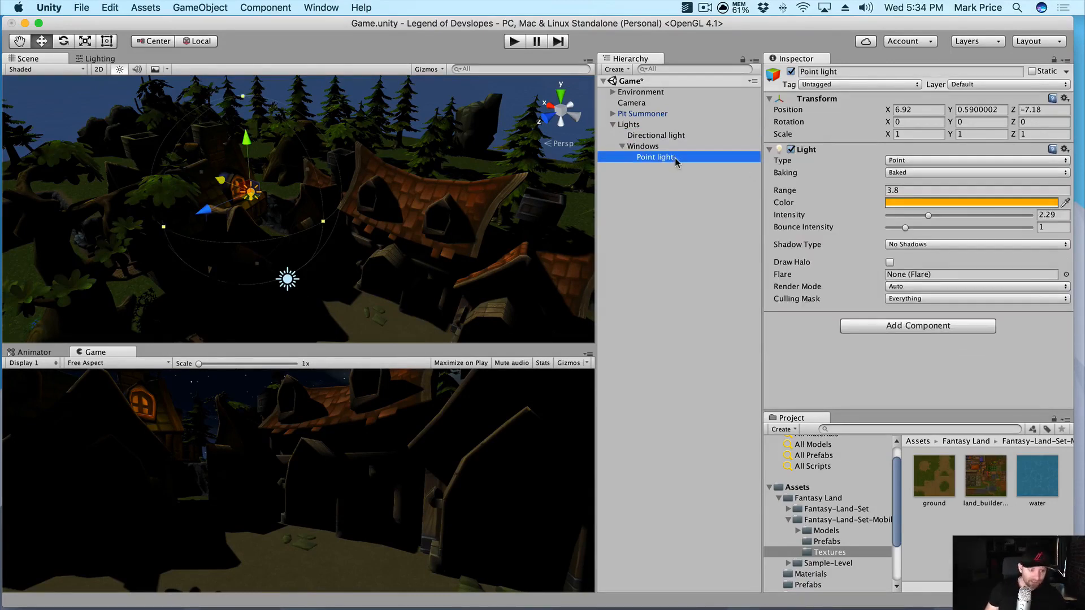
key(super+d)
drag(219, 179, 331, 197)
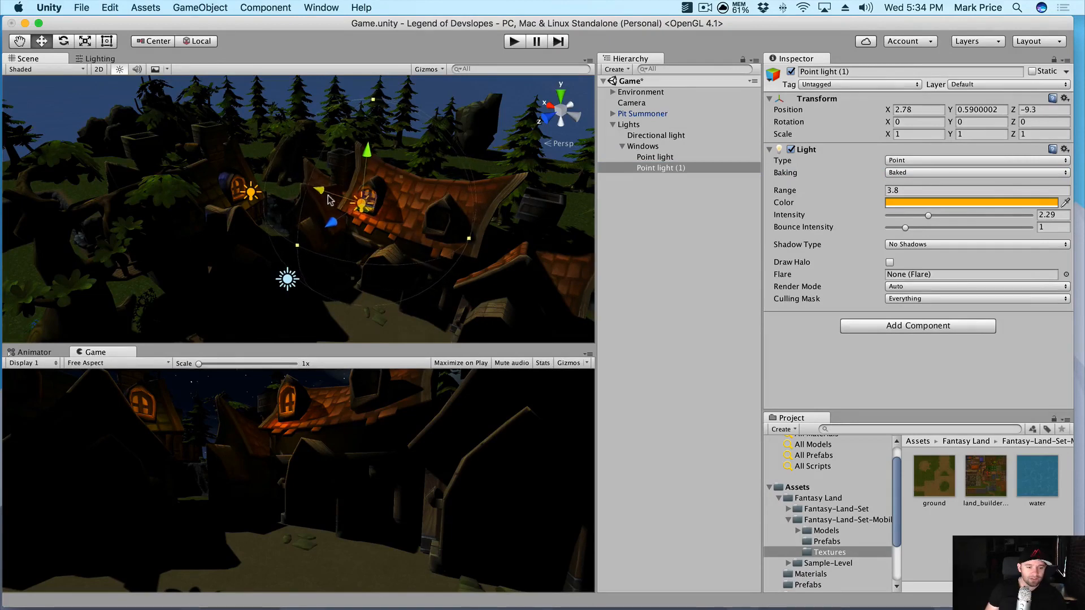
click(337, 218)
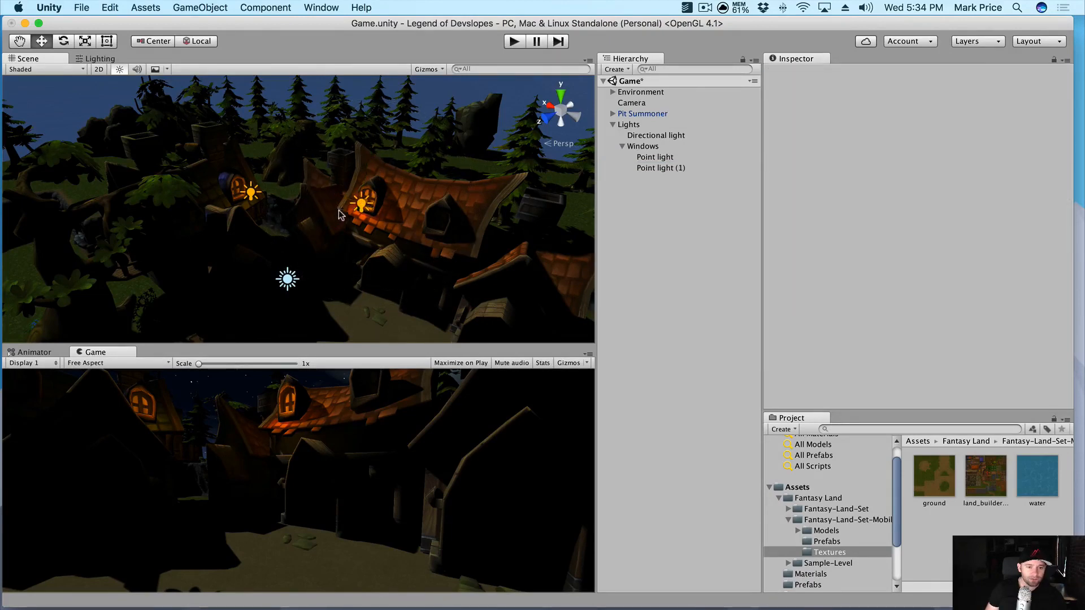
click(356, 207)
drag(335, 223, 339, 221)
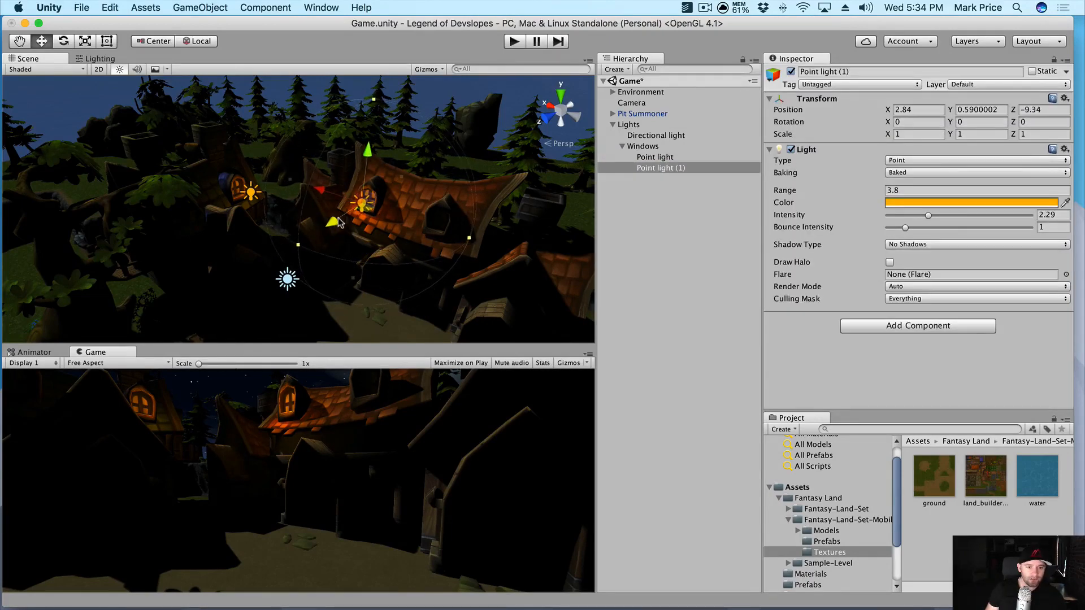
Duplicate Point light (1) and move the copy along the roof to the second dormer window, at X 0.14.
click(683, 168)
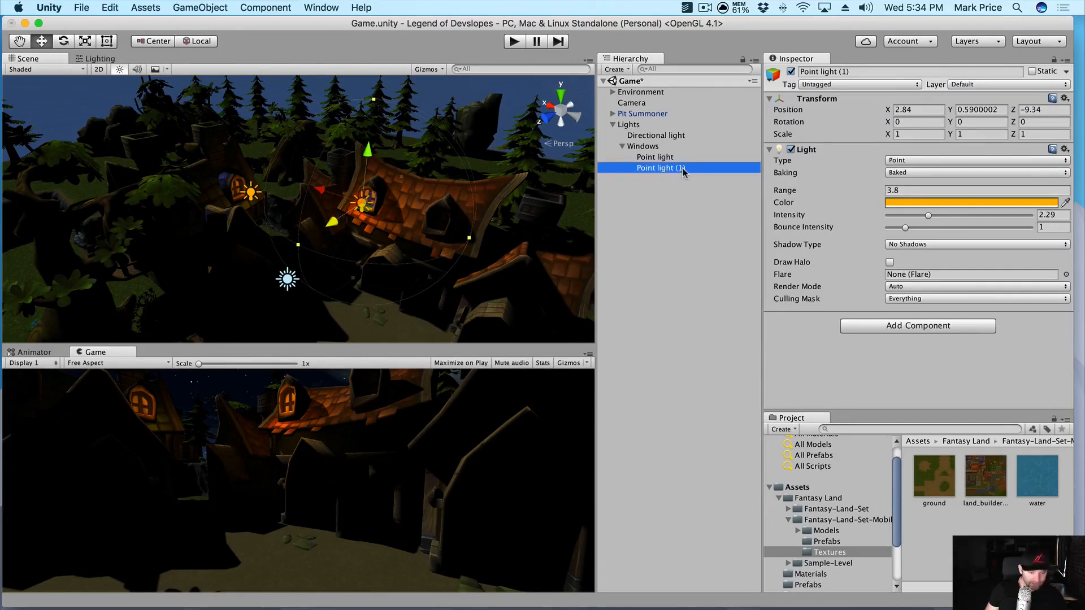
key(super+d)
drag(321, 195, 381, 210)
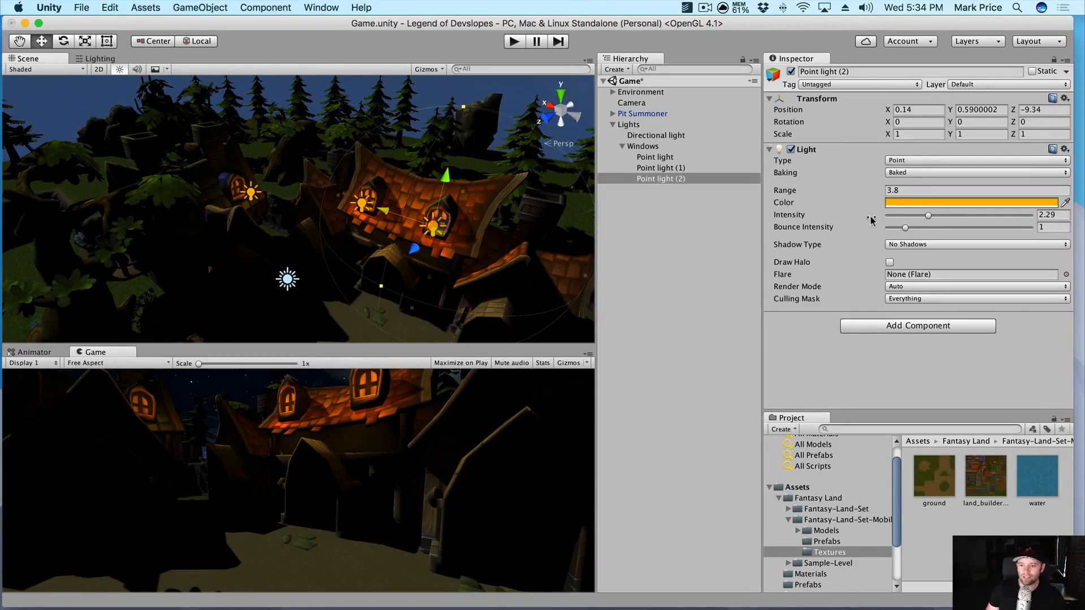
Set the intensity of Point light (2) to 1.8 and of Point light (1) to 1.55.
drag(924, 218, 920, 220)
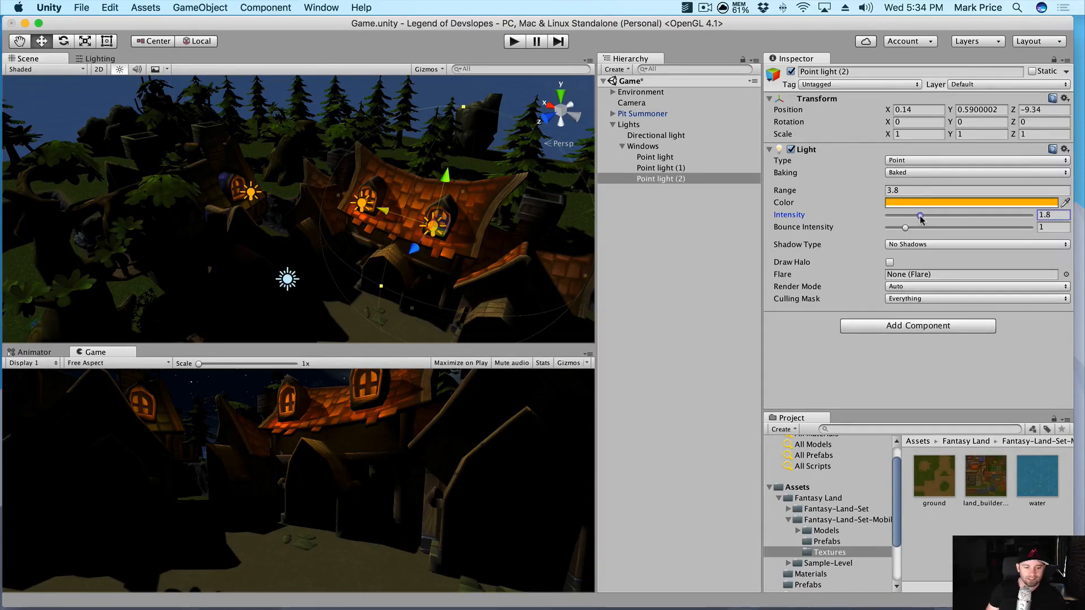
click(672, 168)
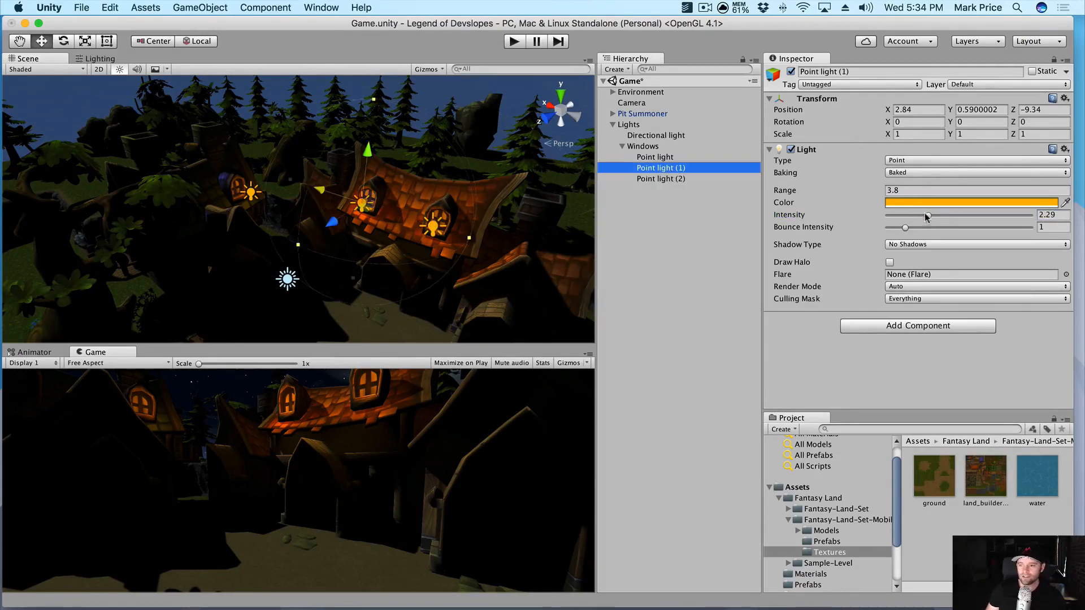
drag(922, 217, 915, 218)
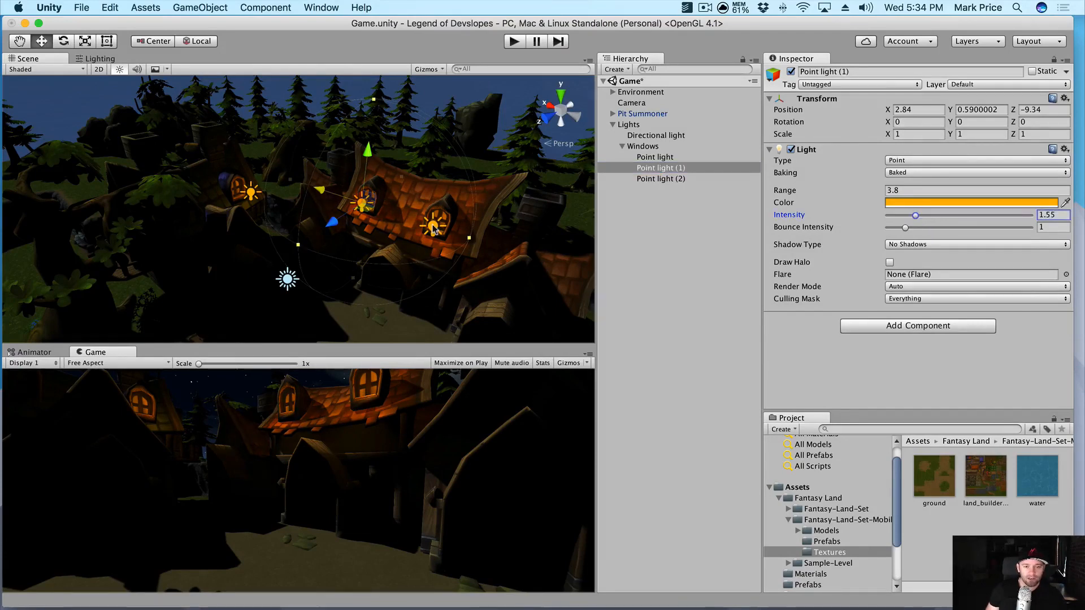
Set the range of Point light (2) to 3.24.
click(682, 181)
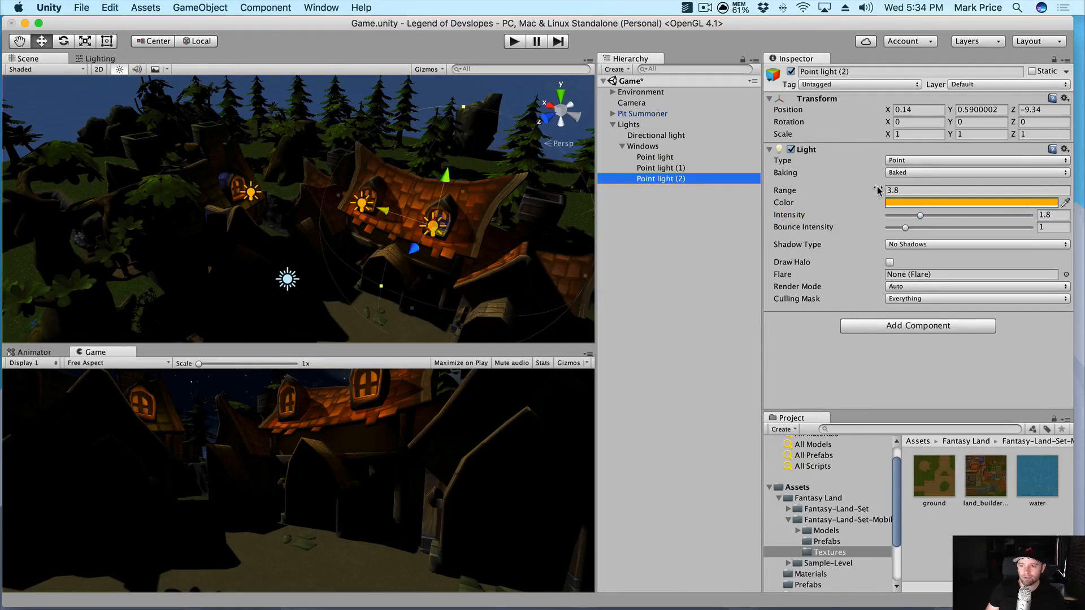
drag(877, 192, 865, 194)
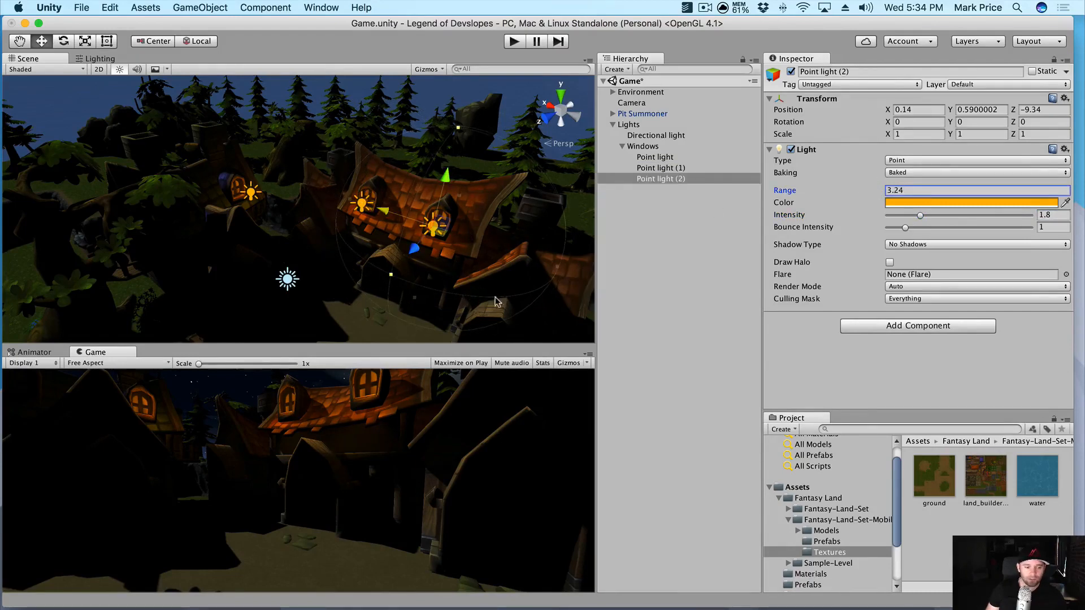
Move the Camera to X -10.54, Y 4.03, Z -25.4 to frame more of the village, and compare the scene view with and without scene lighting.
alt+drag(395, 260, 366, 257)
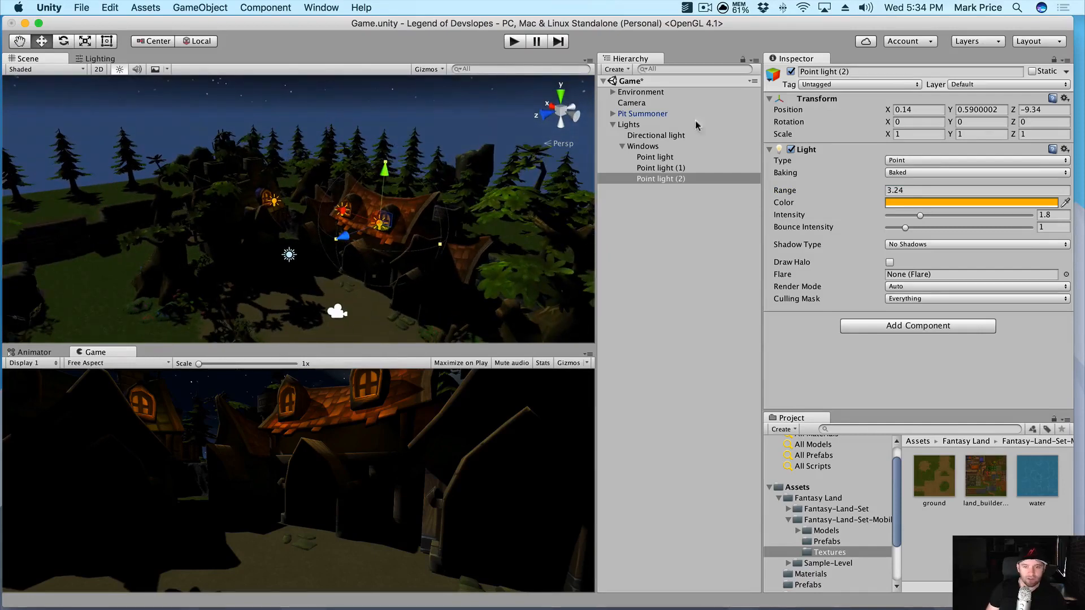
click(633, 106)
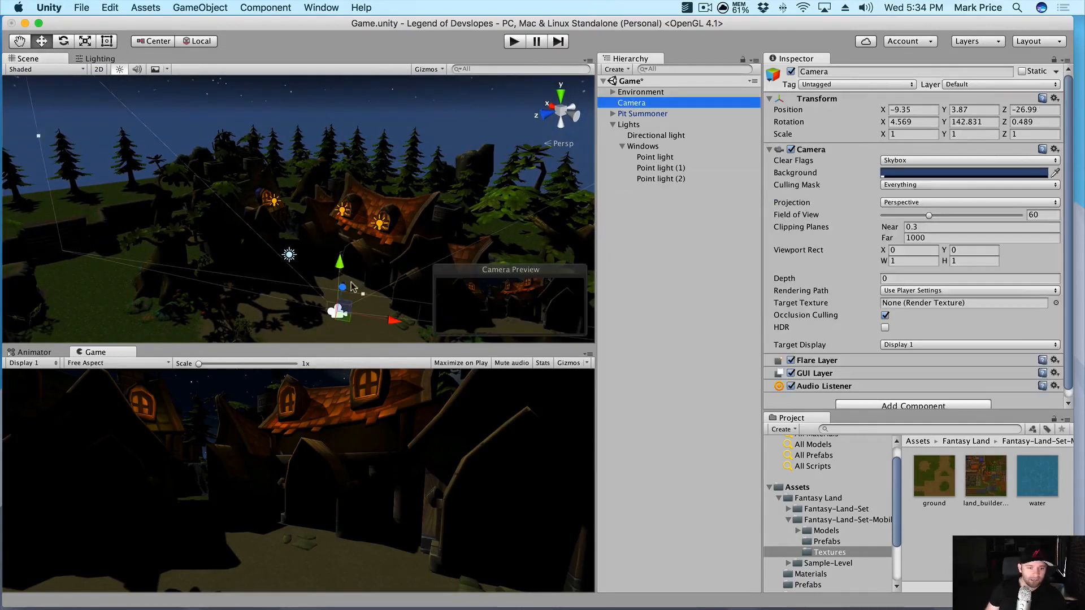
drag(344, 284, 338, 314)
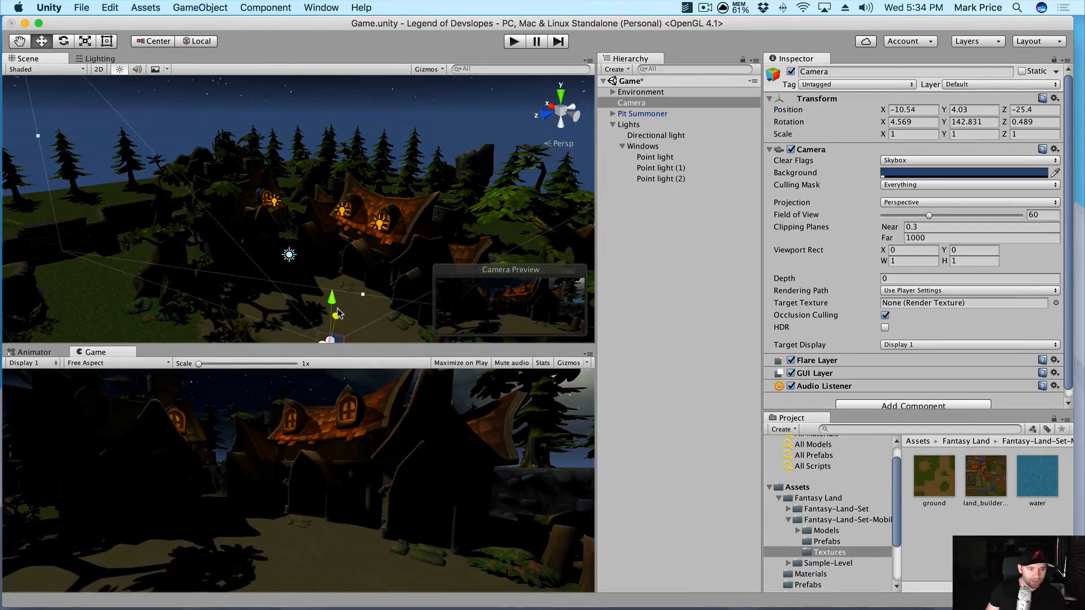
click(121, 70)
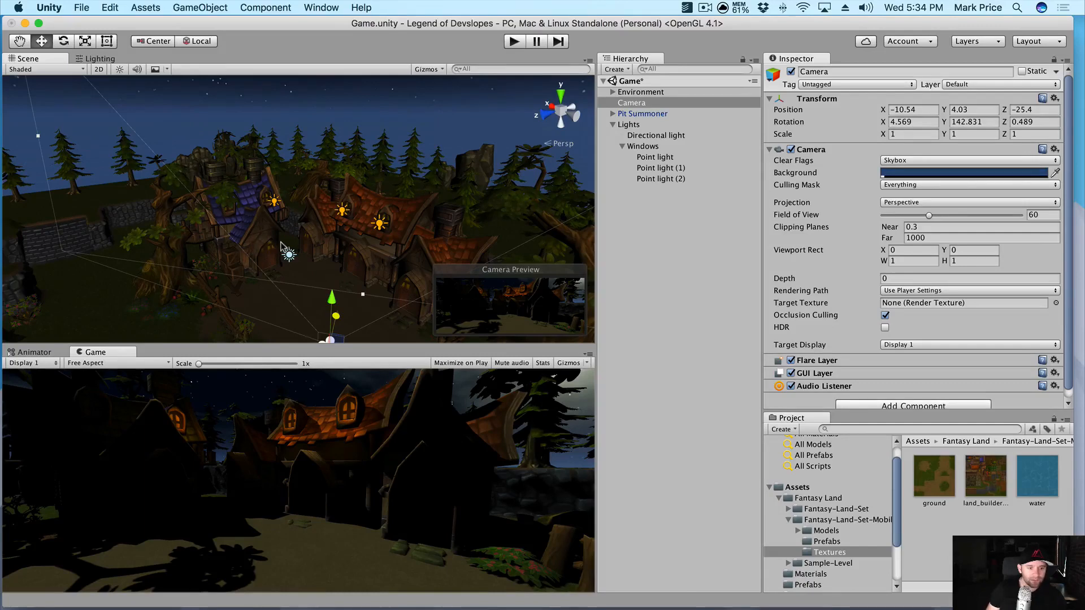
click(119, 70)
Duplicate the original Point light and move the copy along Z to the same house's other upper window, at Z -4.26.
scroll(298, 271, up, 5)
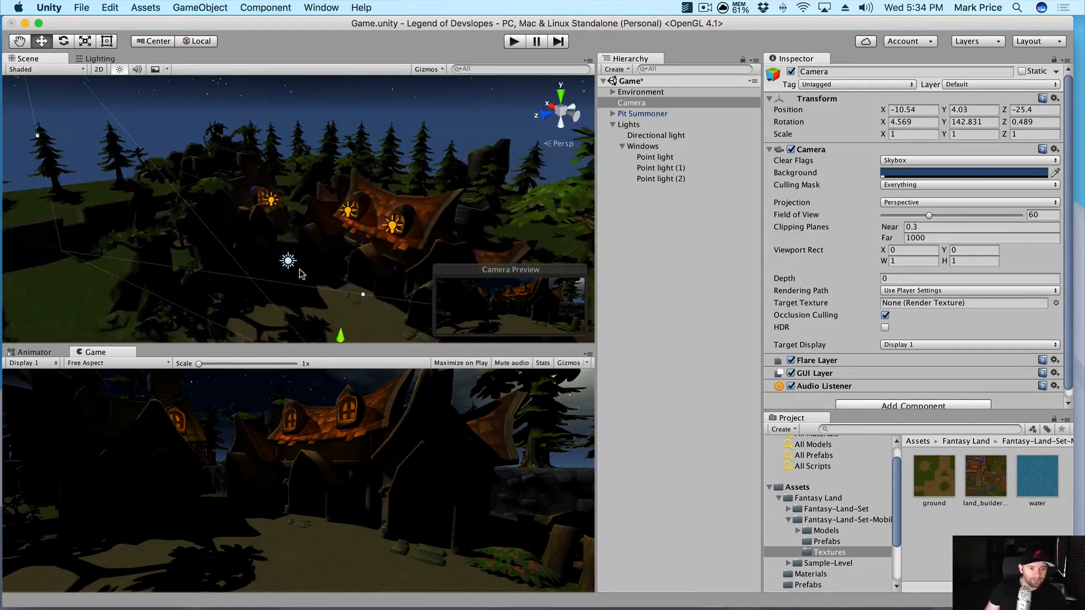
click(671, 159)
key(super+d)
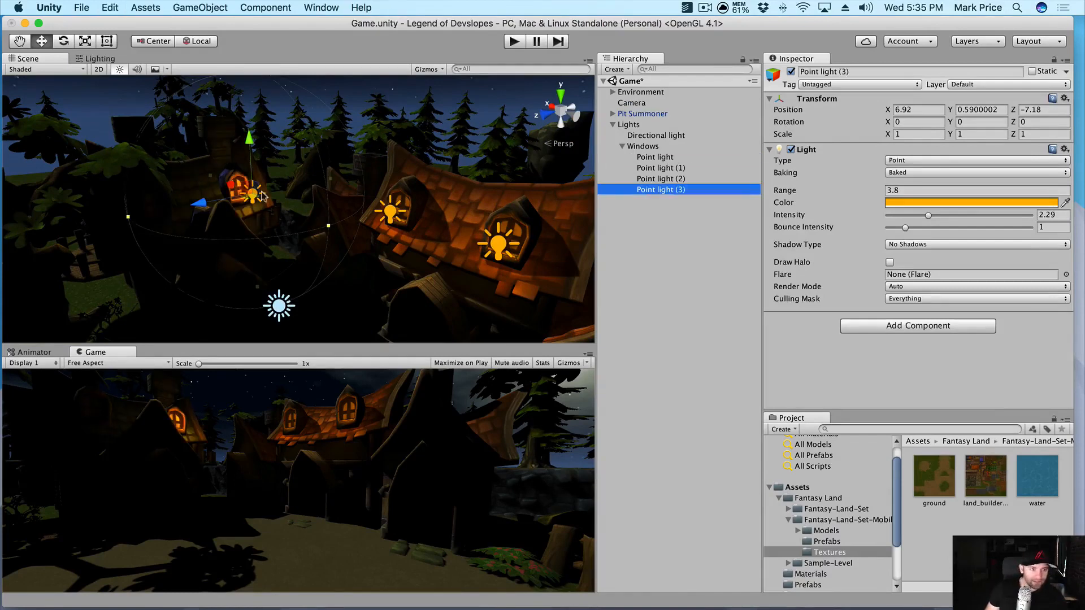
drag(203, 204, 135, 226)
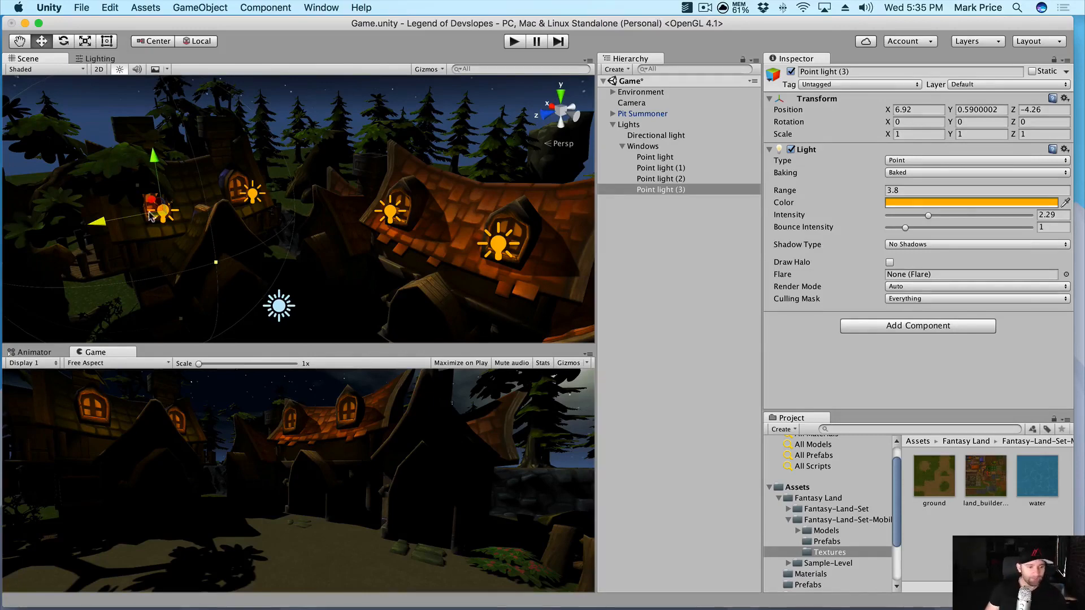
Duplicate Point light (3) and place the copy at that house's arched front door, at X 5.28, Y -1.83, Z -5.72.
click(688, 191)
key(super+d)
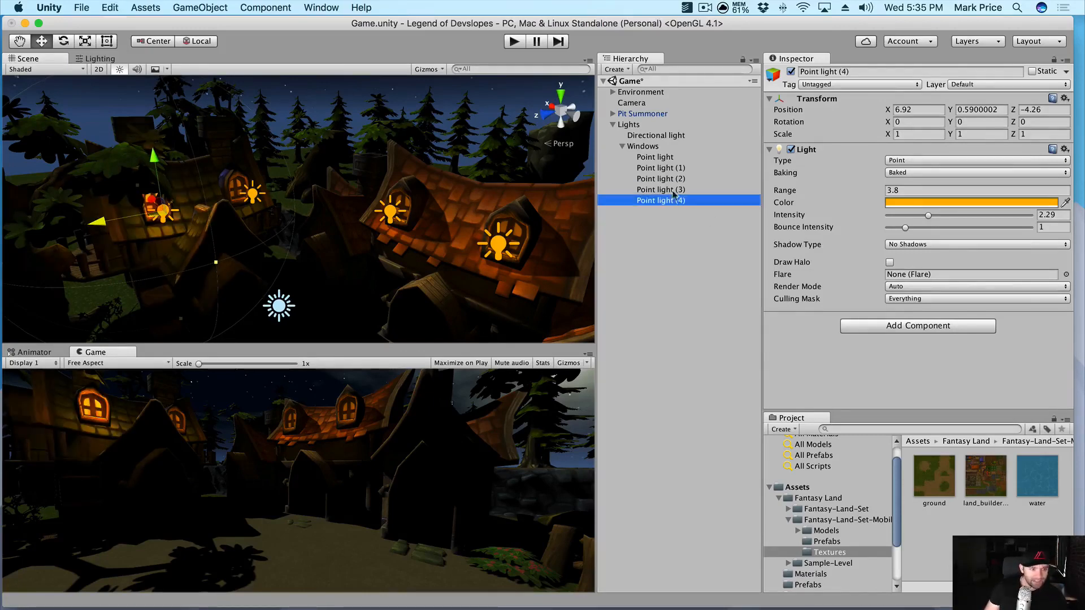
alt+drag(177, 222, 243, 230)
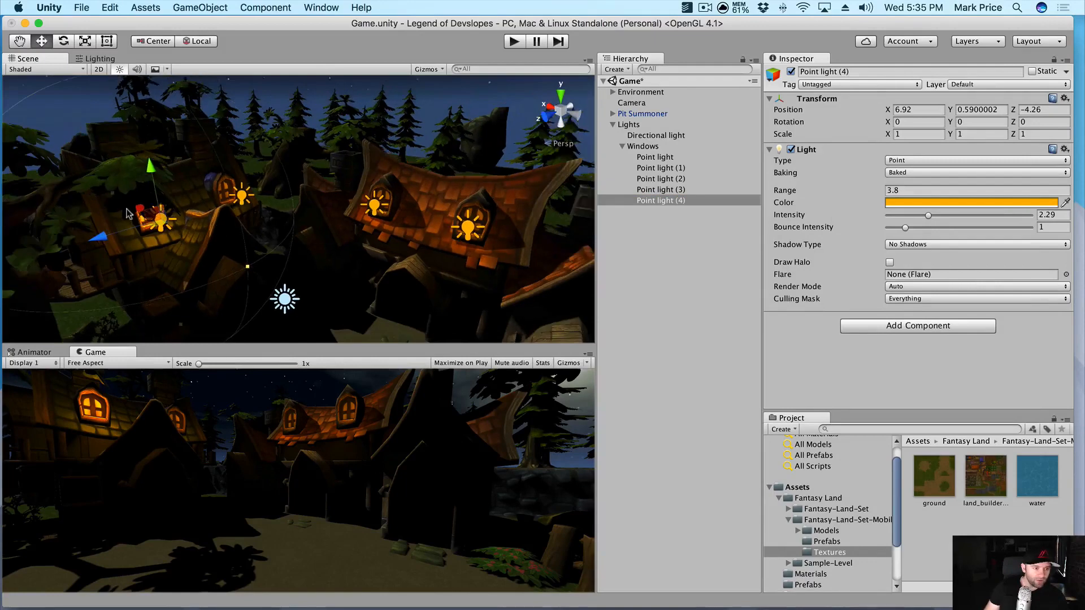
drag(136, 207, 207, 241)
alt+drag(386, 241, 308, 249)
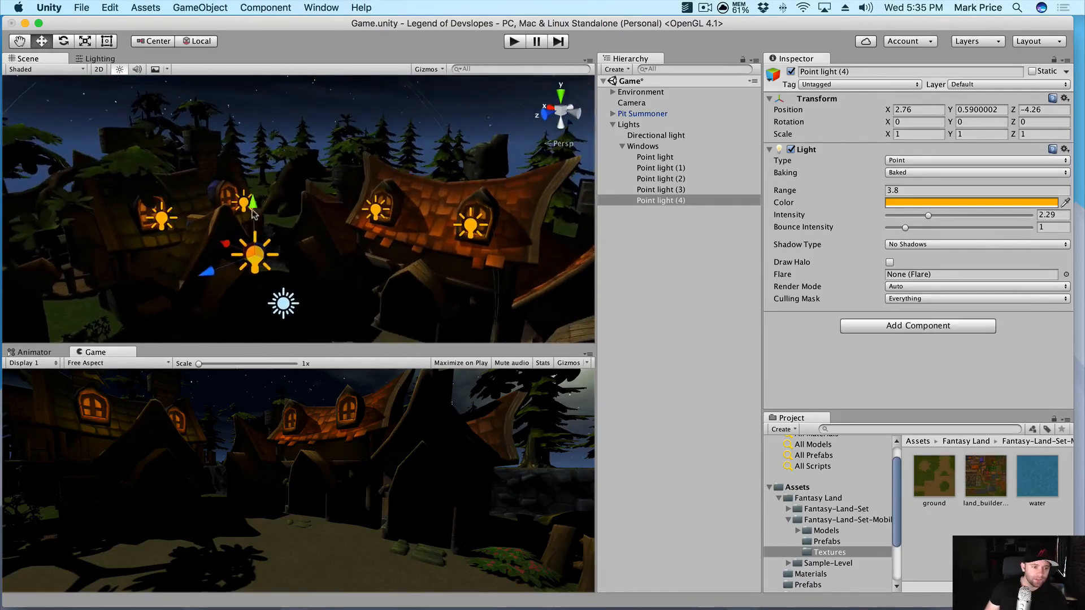
drag(253, 202, 225, 219)
drag(249, 180, 250, 245)
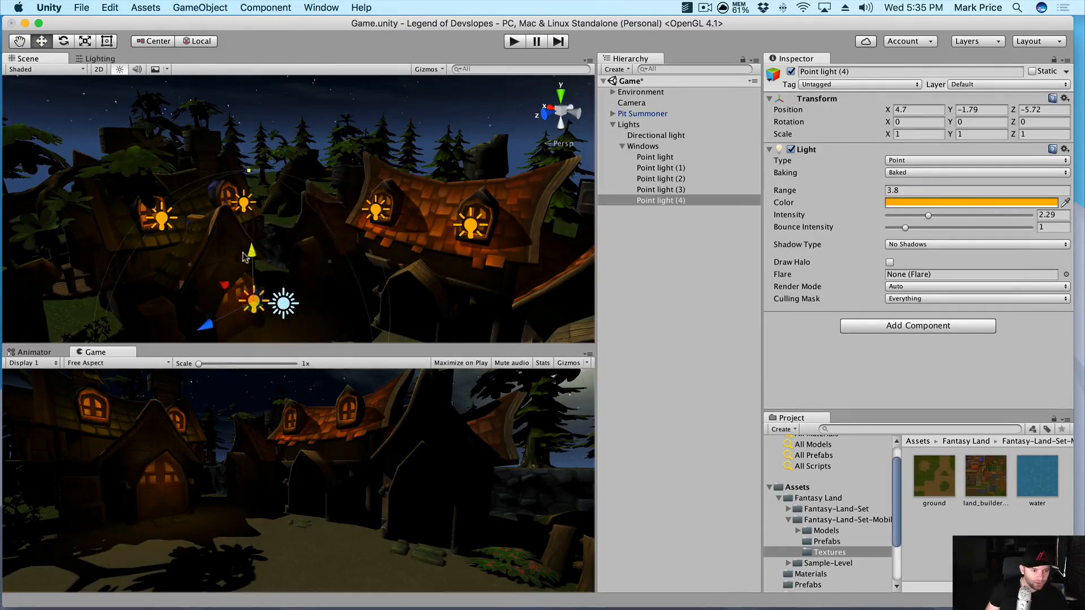
drag(223, 284, 211, 285)
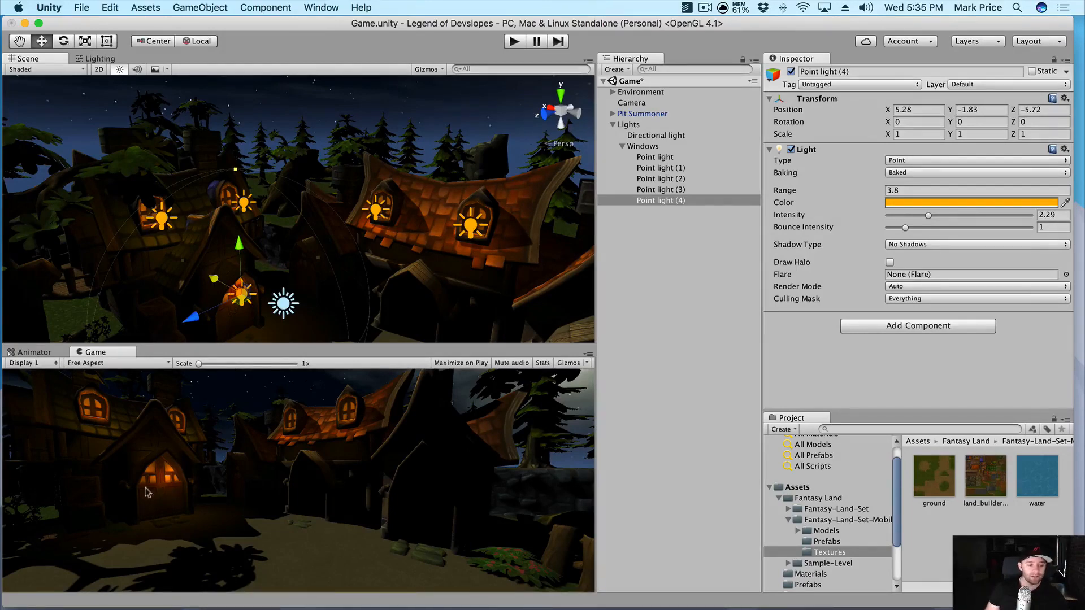
Duplicate Point light (4) and place the copy at the orange-roofed house's middle door, at X 1.39, Y -1.92, Z -8.96.
click(687, 202)
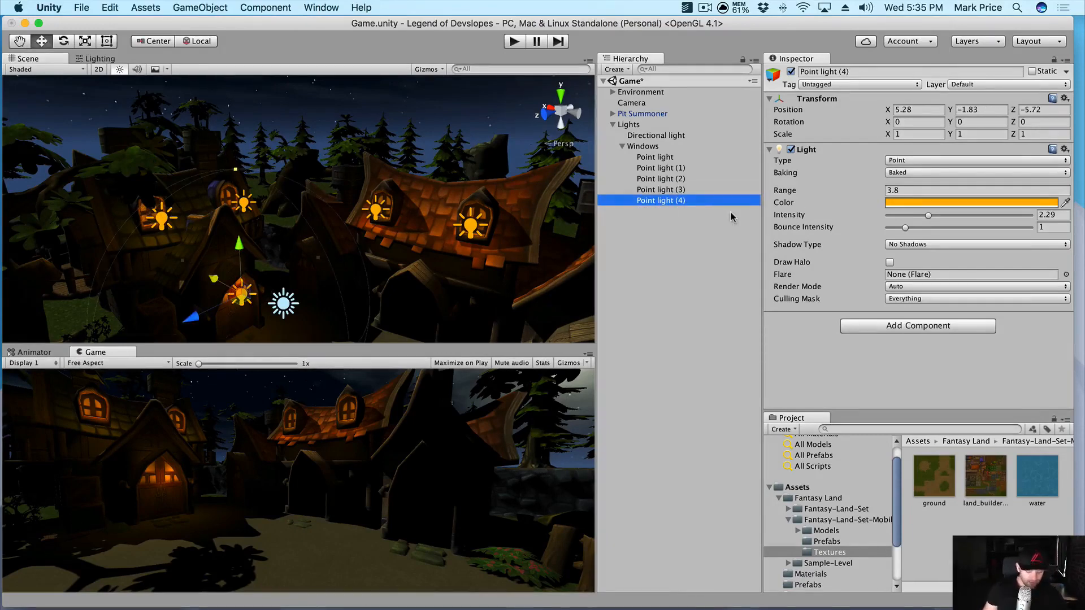
key(super+d)
drag(219, 305, 388, 325)
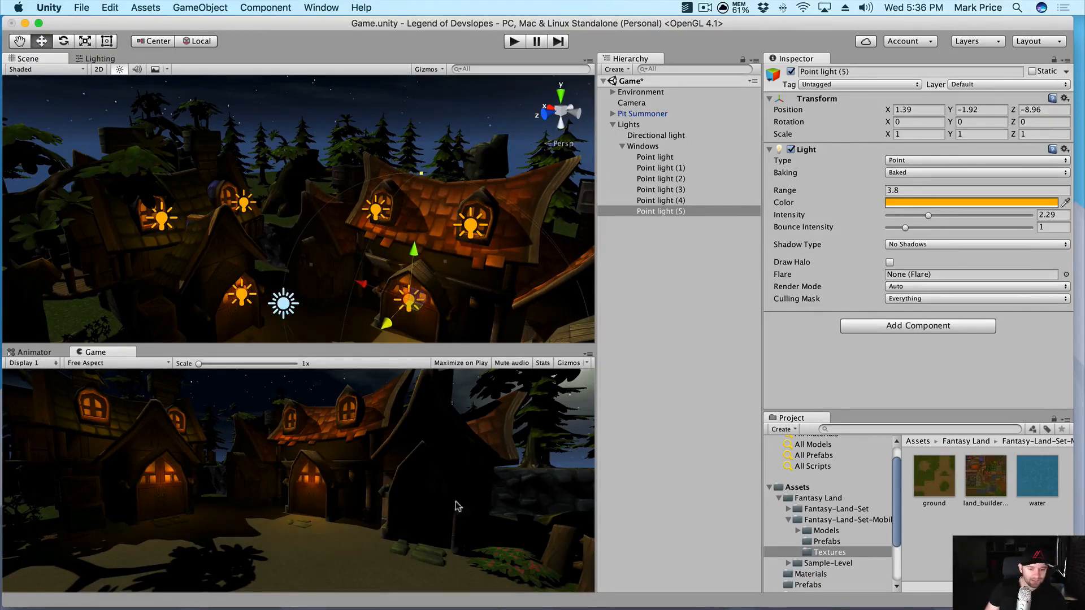
Save the scene and place a duplicate of Point light (5) at the far recessed door, at X 5.23, Z -8.76.
scroll(370, 282, down, 2)
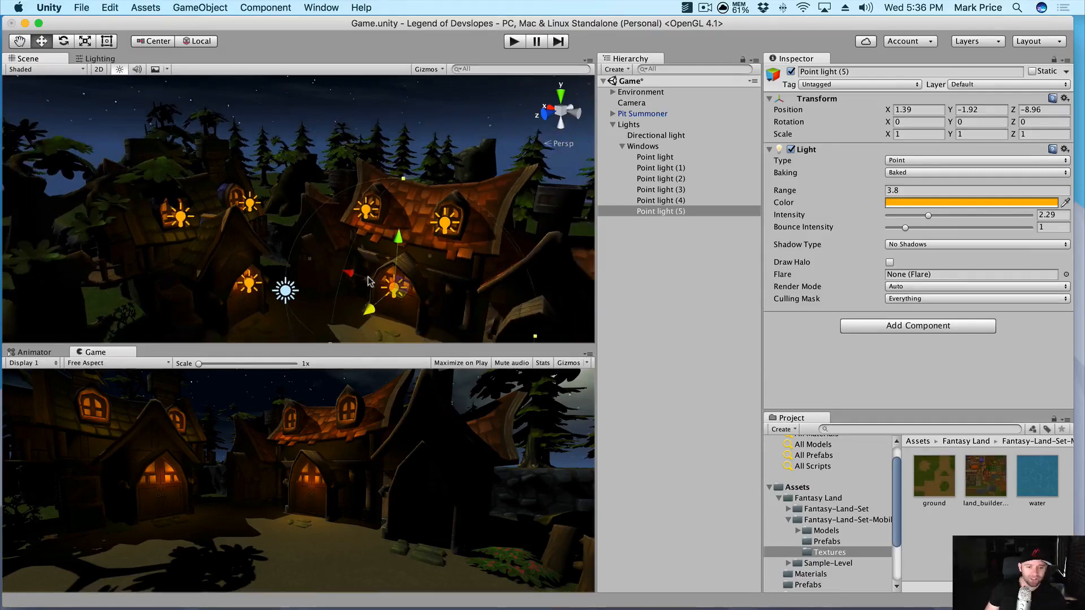
click(669, 212)
key(super+s)
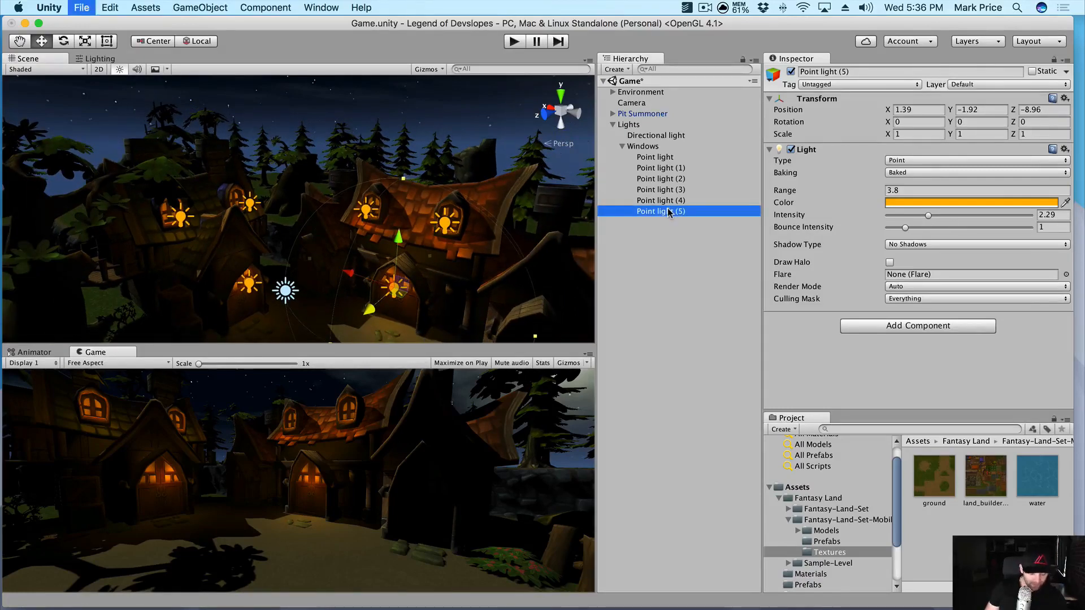
key(super+d)
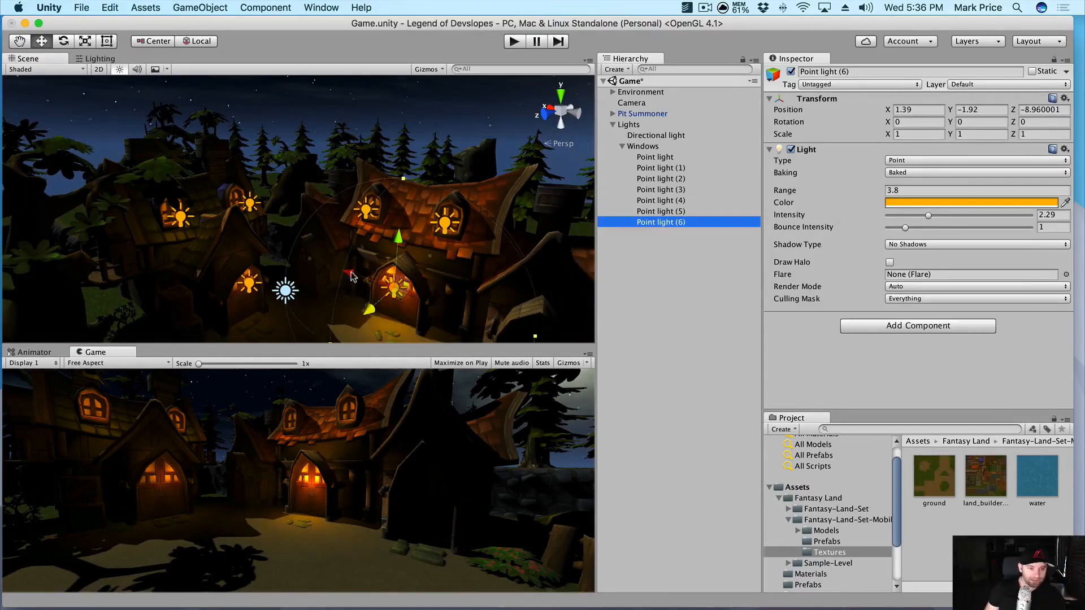
drag(349, 274, 270, 273)
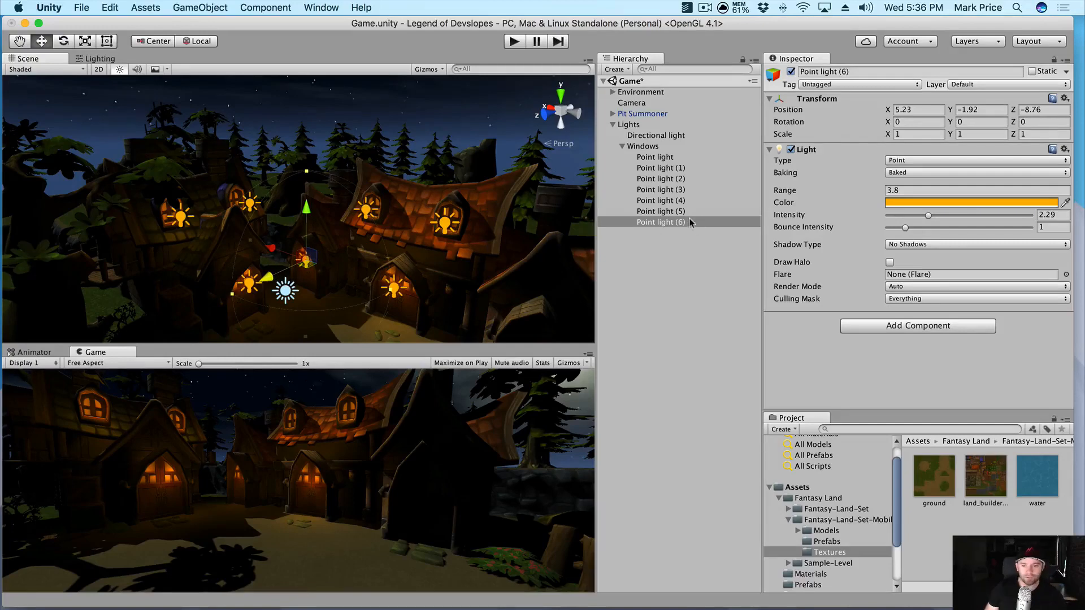
Duplicate Point light (5) and move the copy to the orange-roofed house's nearest door, at X -2.36, Y -1.92, Z -8.76.
click(681, 212)
key(super+d)
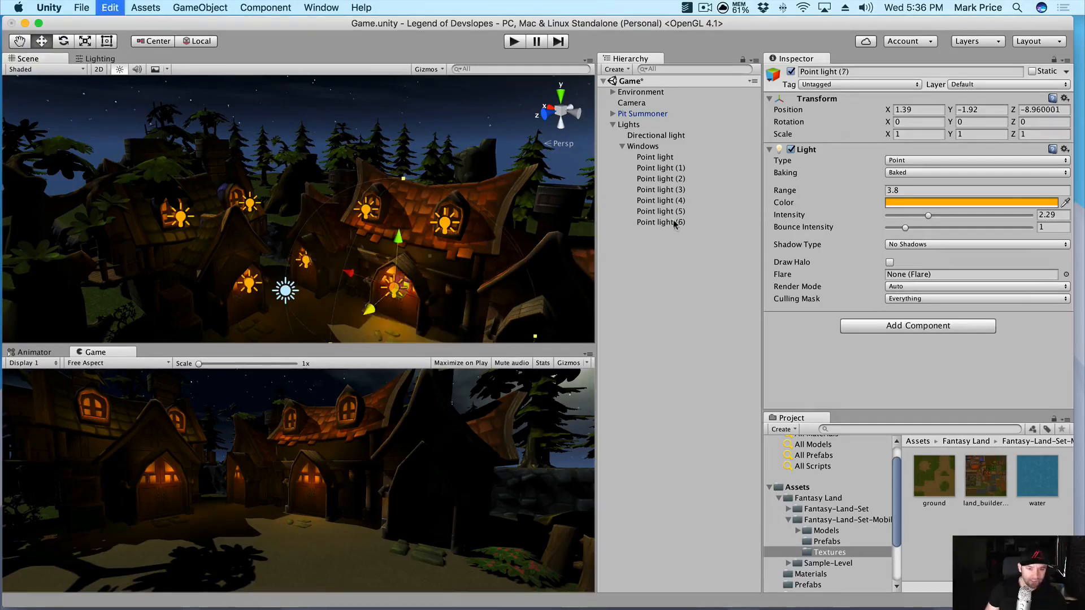
scroll(336, 263, down, 2)
drag(336, 263, 434, 297)
drag(459, 333, 459, 333)
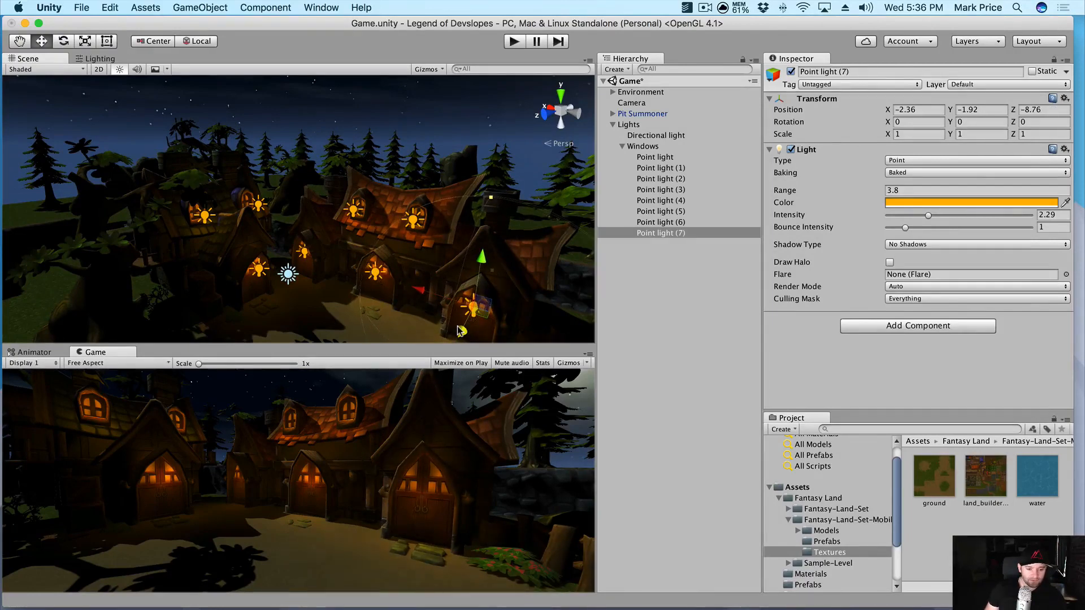
Set the bounce intensity of Point light (7) to 1.04.
scroll(346, 272, down, 4)
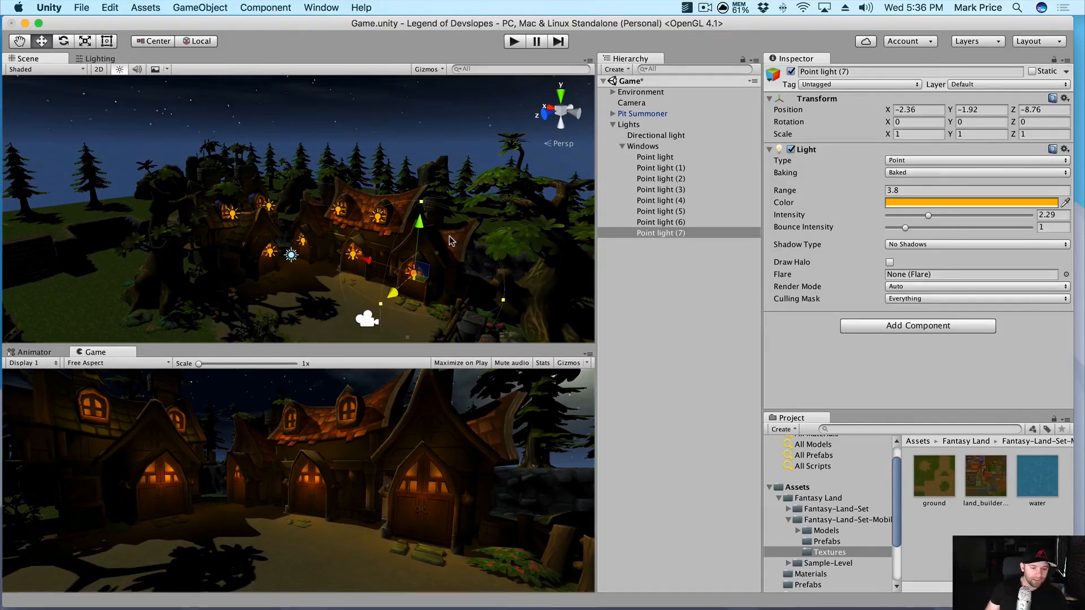
scroll(446, 244, down, 3)
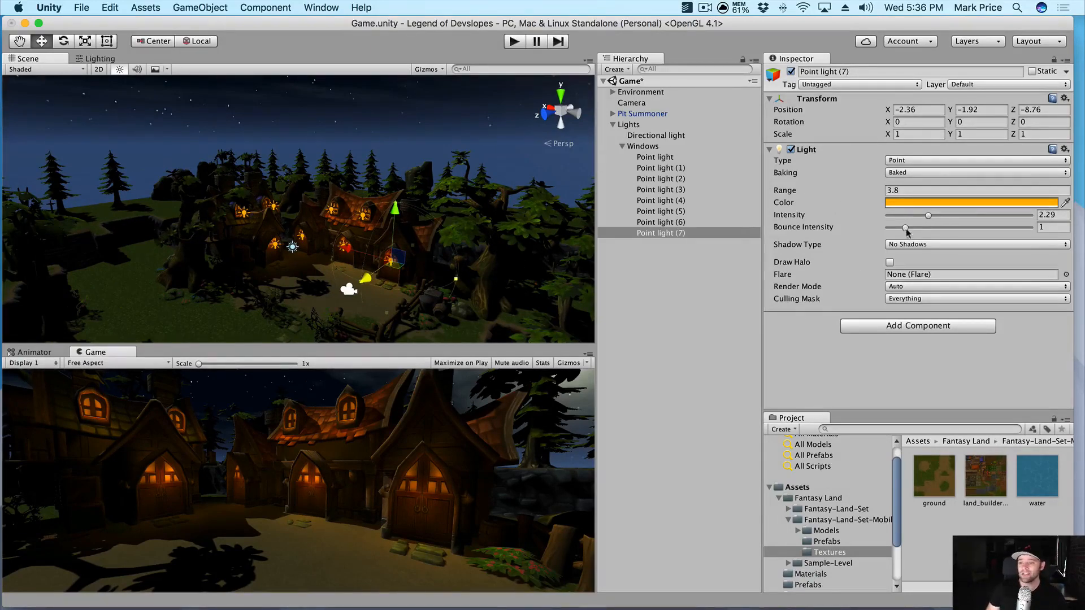
mouse_move(904, 230)
mouse_down()
mouse_move(943, 231)
mouse_move(891, 231)
mouse_move(919, 231)
mouse_move(906, 232)
mouse_up()
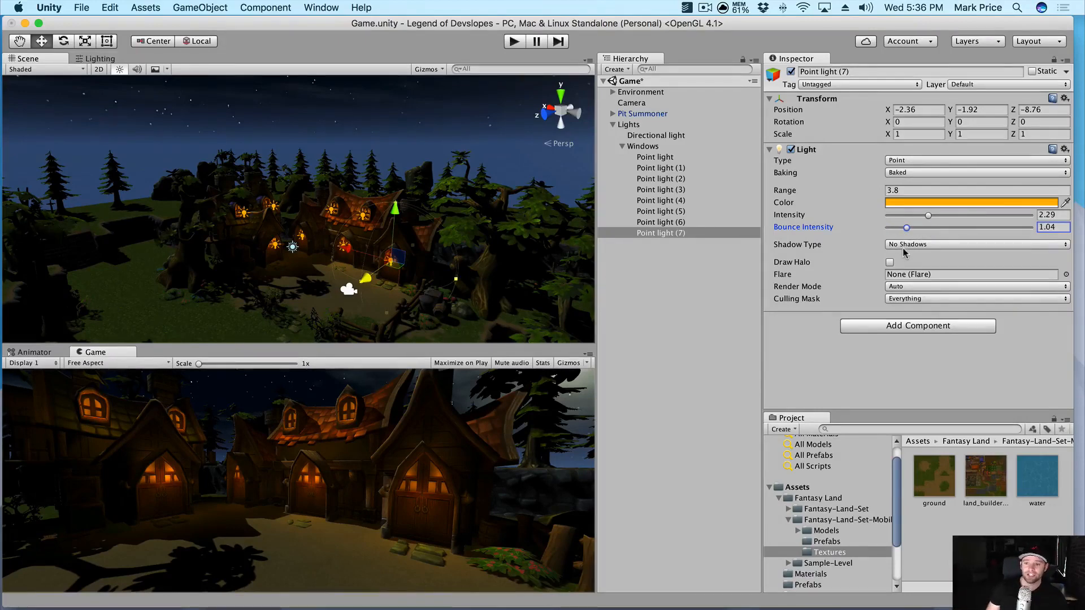
Try Soft Shadows as the shadow type of Point light (7) and switch it back to No Shadows.
click(901, 249)
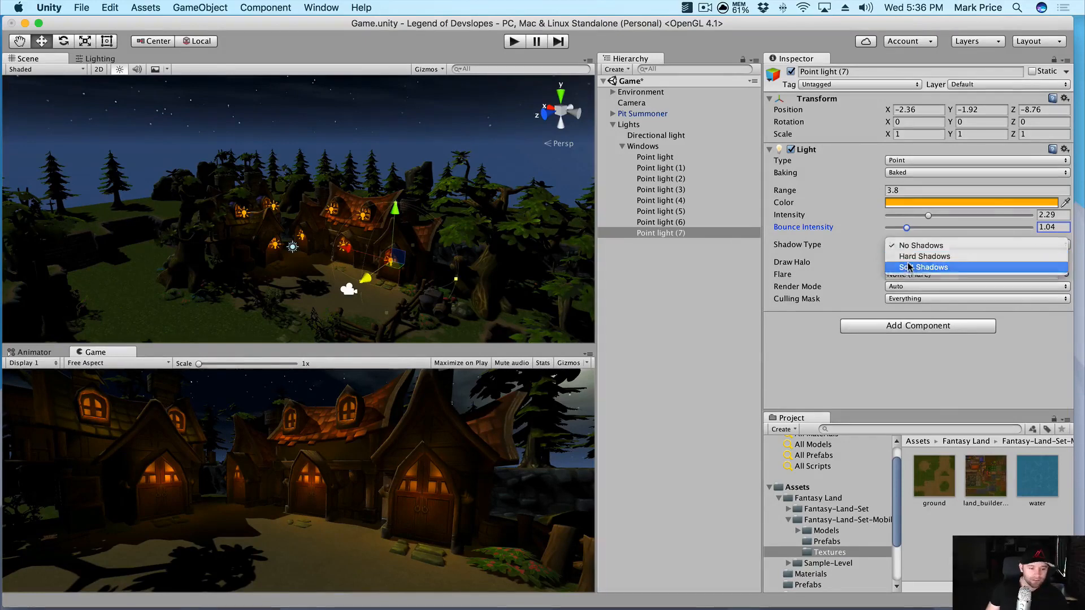
click(909, 266)
click(907, 244)
click(904, 220)
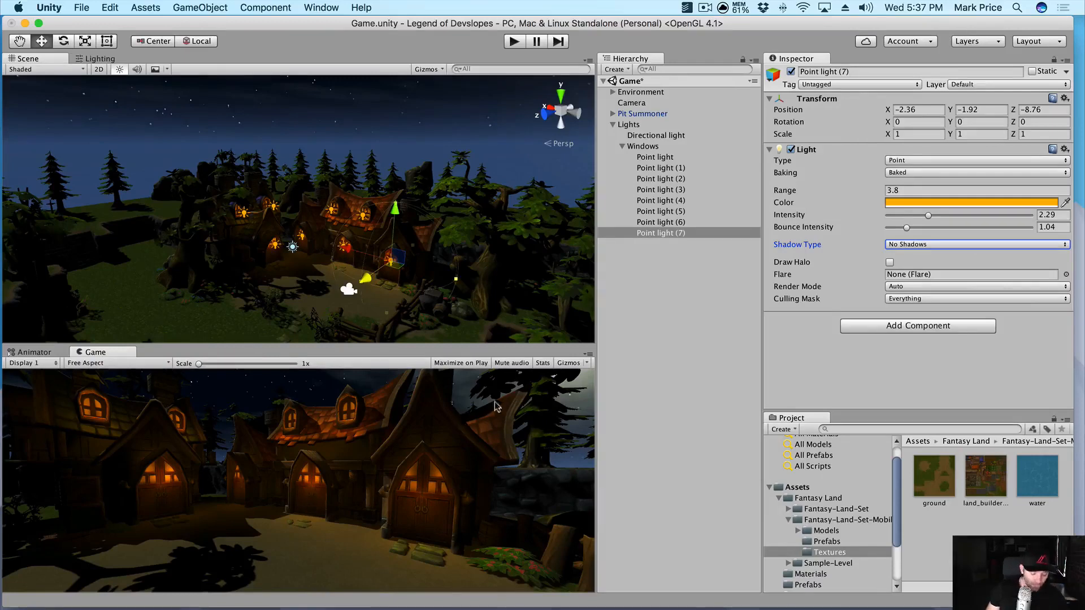
Select the orange-roofed house in the scene and examine its mesh renderer and material settings.
click(683, 363)
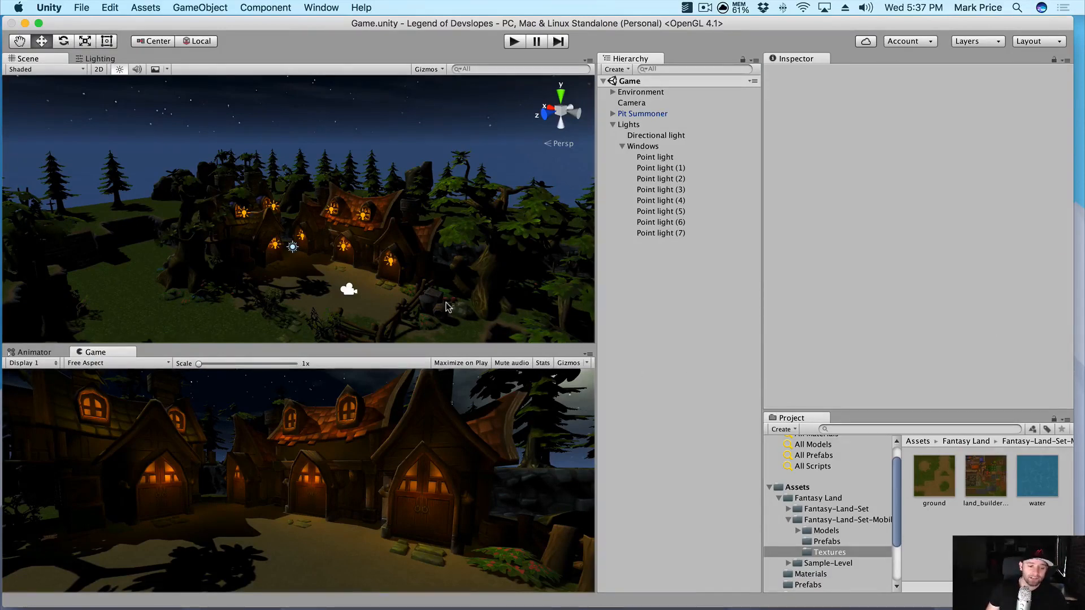
click(386, 208)
scroll(706, 396, down, 5)
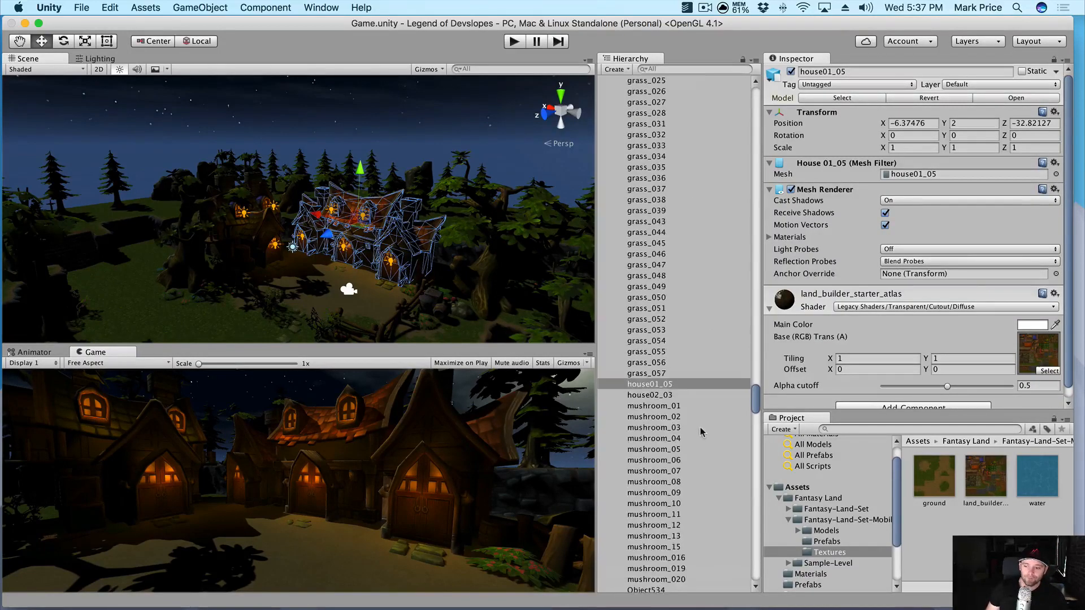
scroll(784, 295, down, 1)
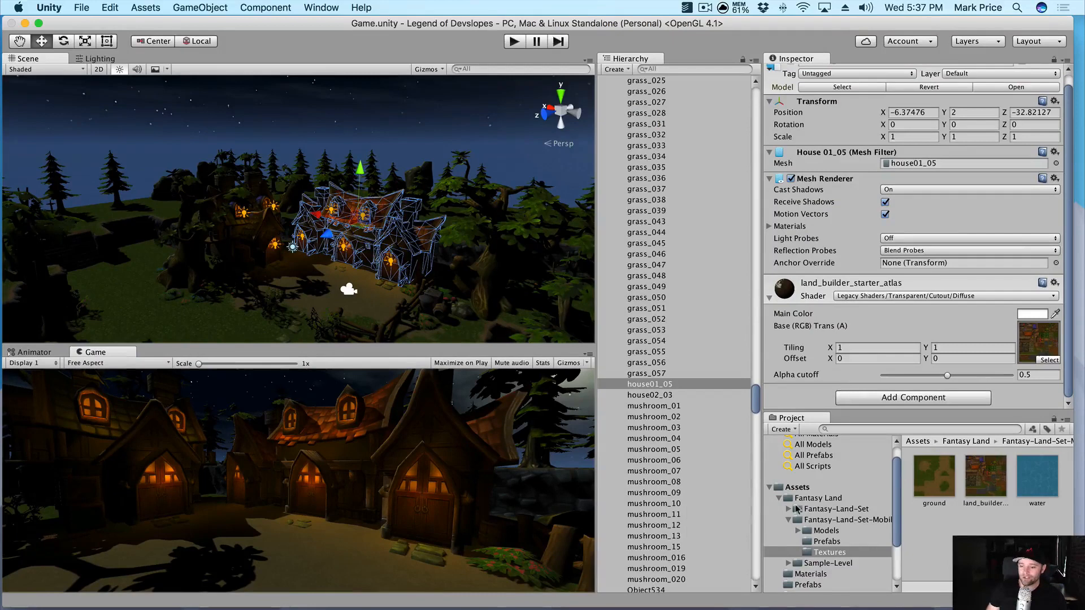
Open the Sample-Level folder in the project assets and expand the sample_scene model's contents.
scroll(802, 519, down, 5)
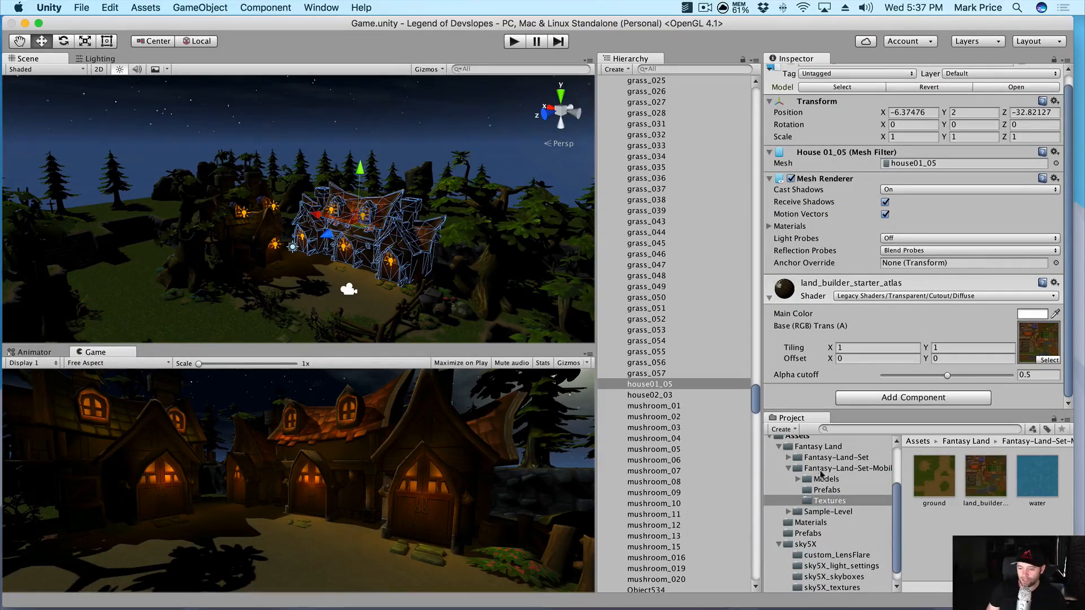
click(788, 511)
click(816, 513)
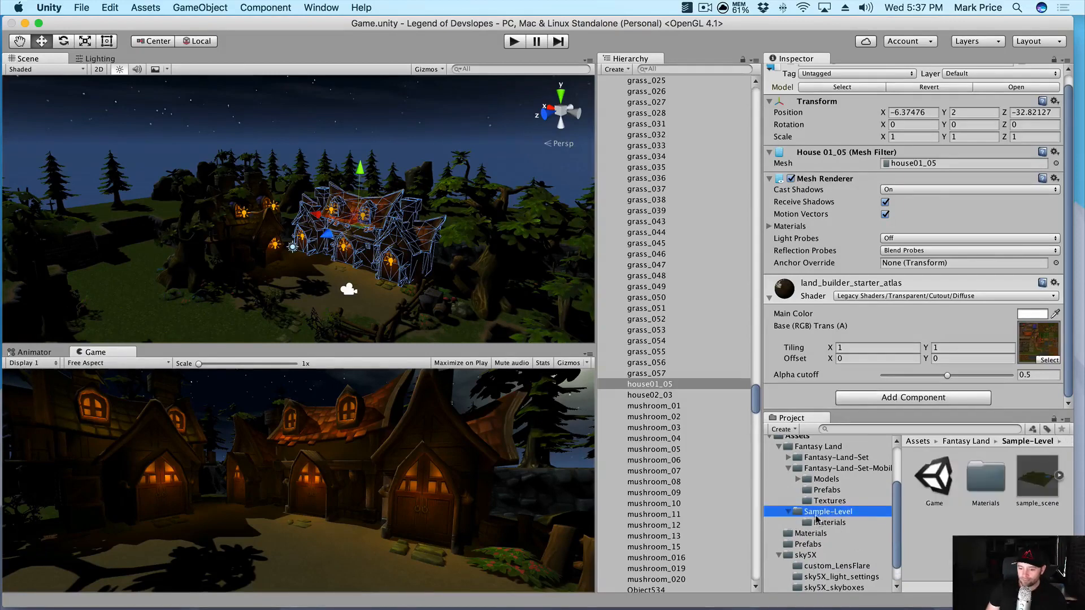
click(1060, 479)
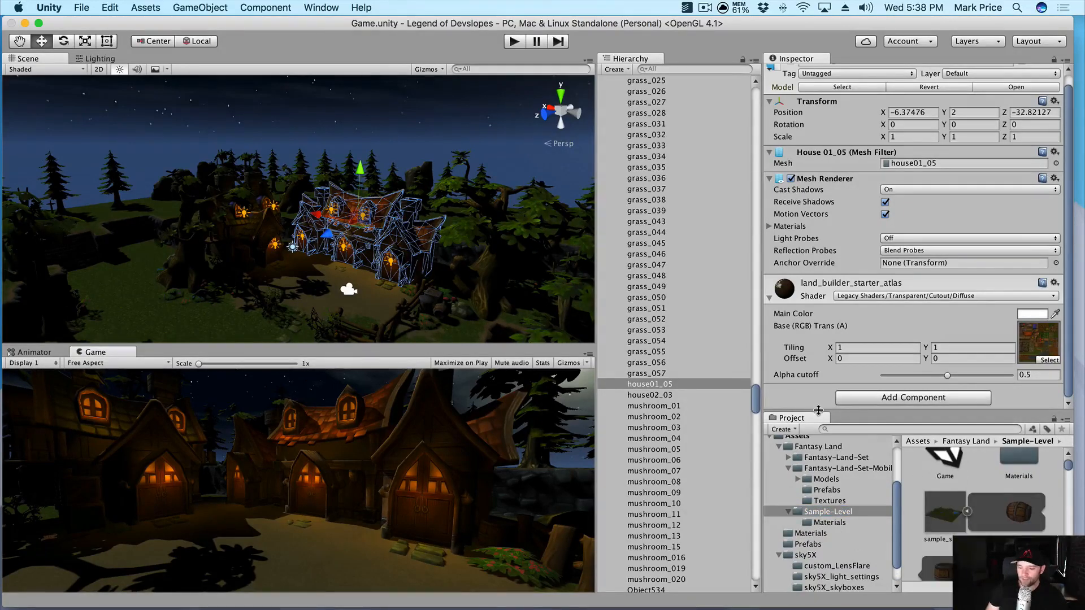
Enlarge the project asset browser in height and width and look through the parts of sample_scene.
drag(818, 410, 808, 385)
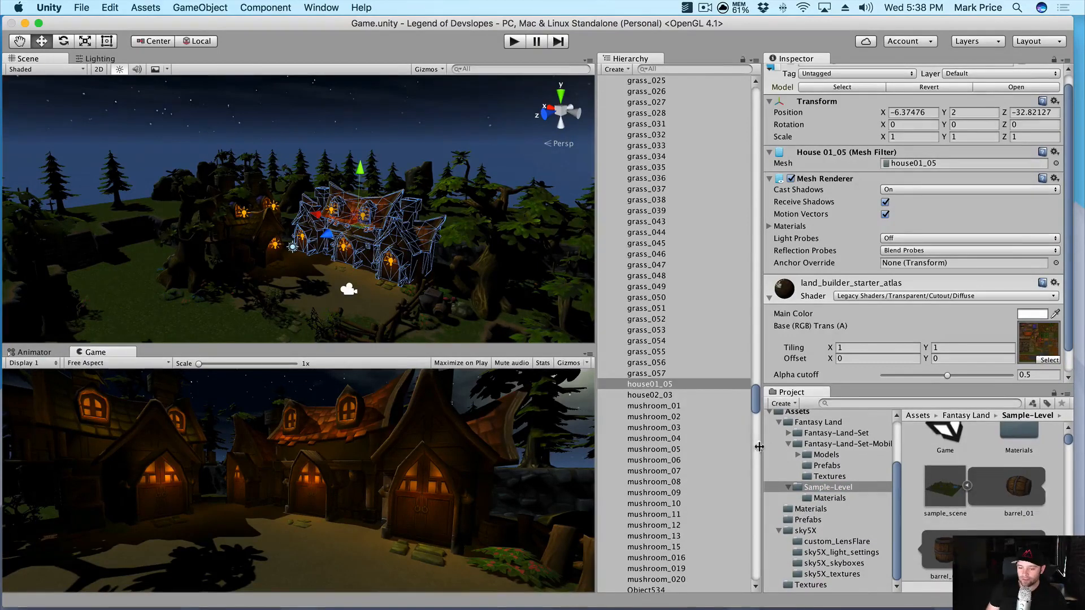
drag(758, 447, 482, 446)
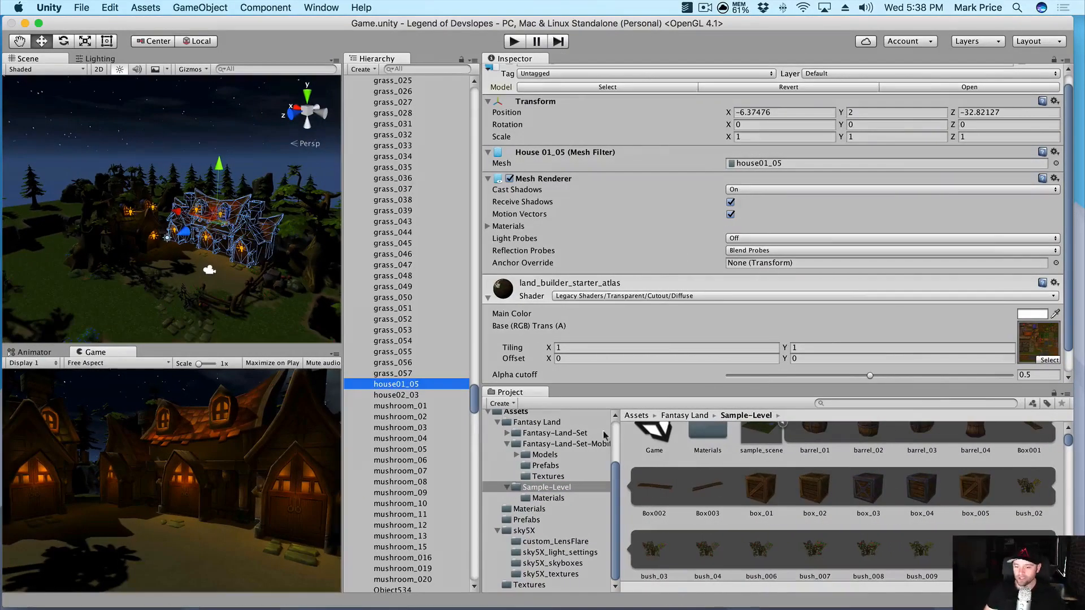
scroll(735, 438, up, 3)
scroll(748, 440, down, 3)
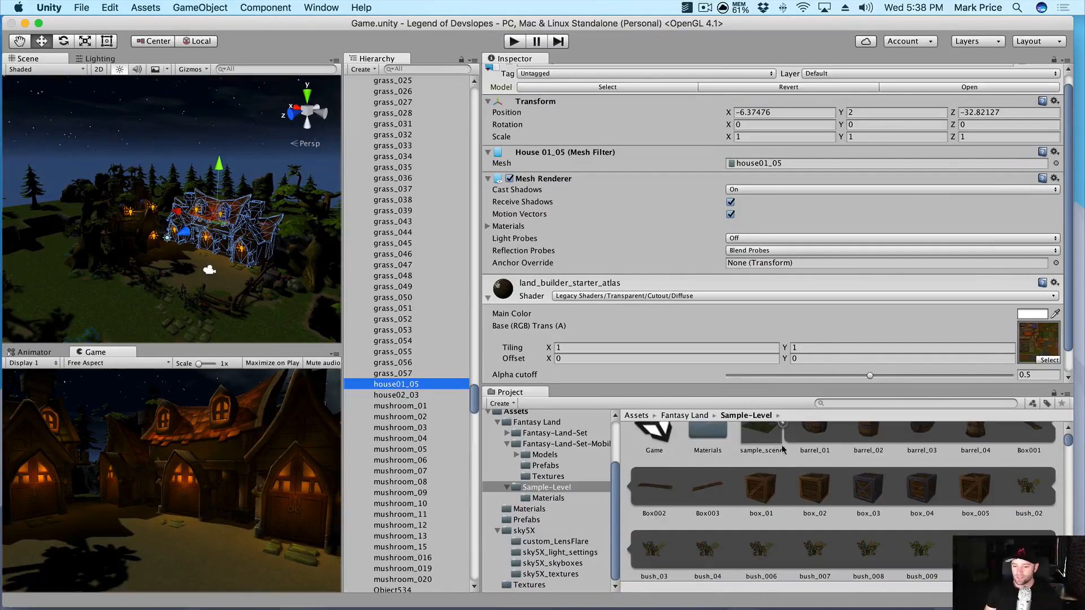
scroll(783, 449, up, 2)
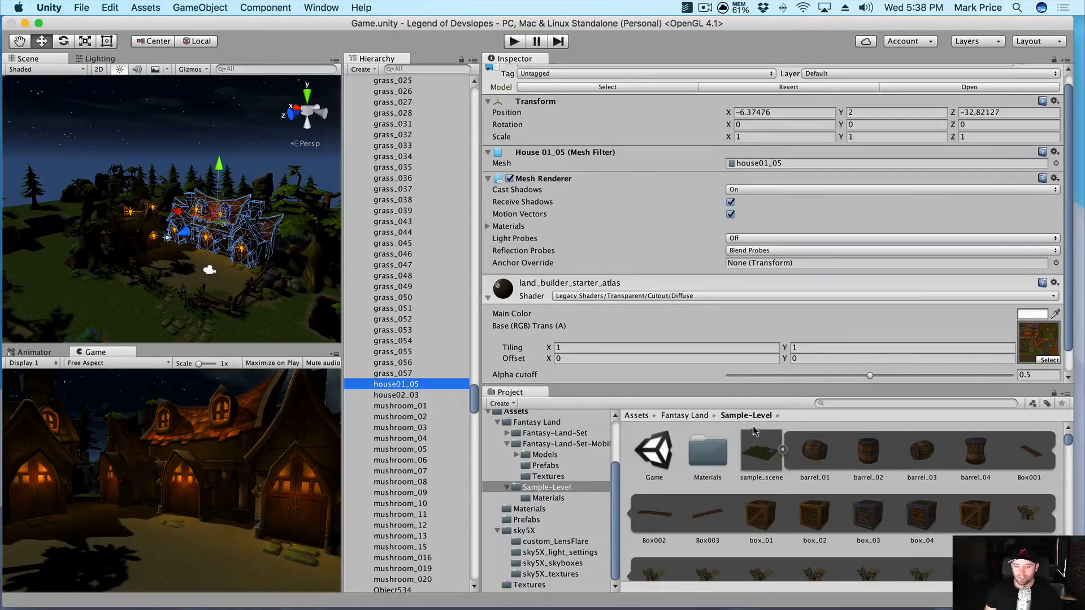
Inspect the barrel_01 part of sample_scene and look through the Prefabs and Models folders of the mobile Fantasy Land set.
click(824, 450)
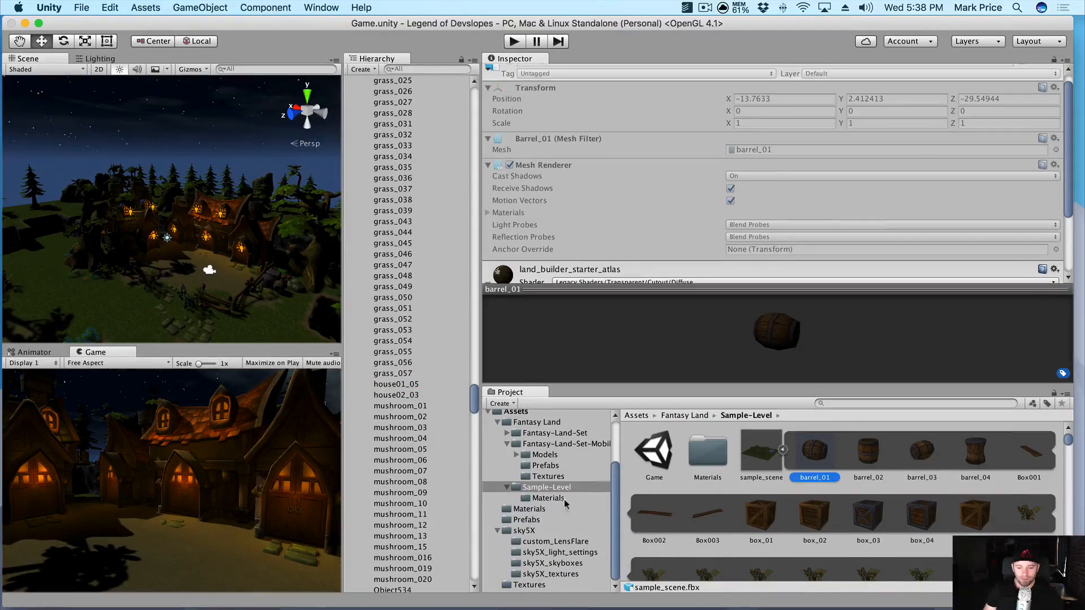
click(543, 465)
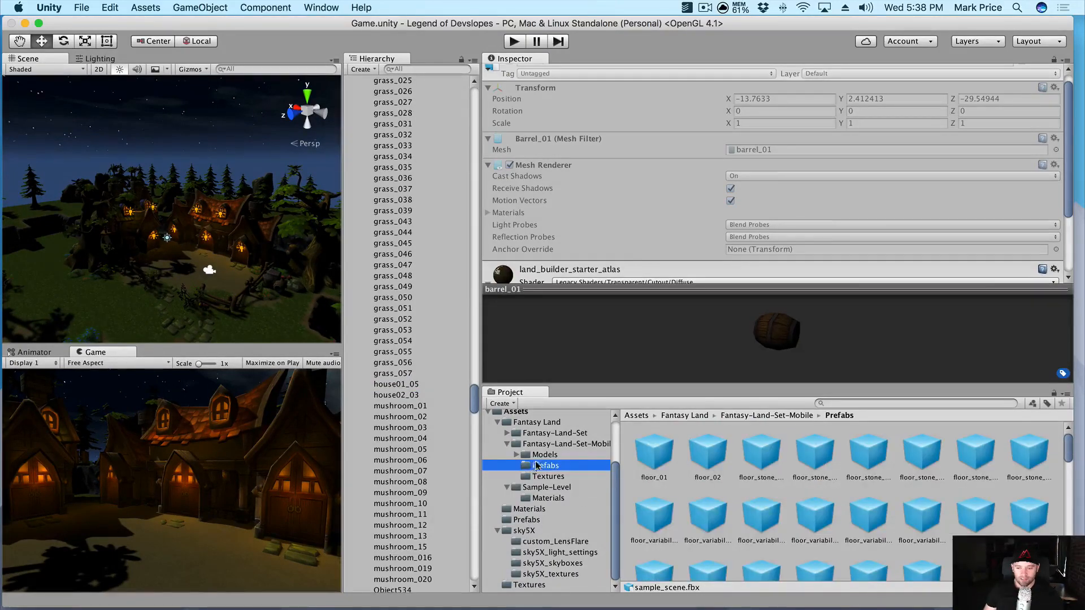
click(547, 455)
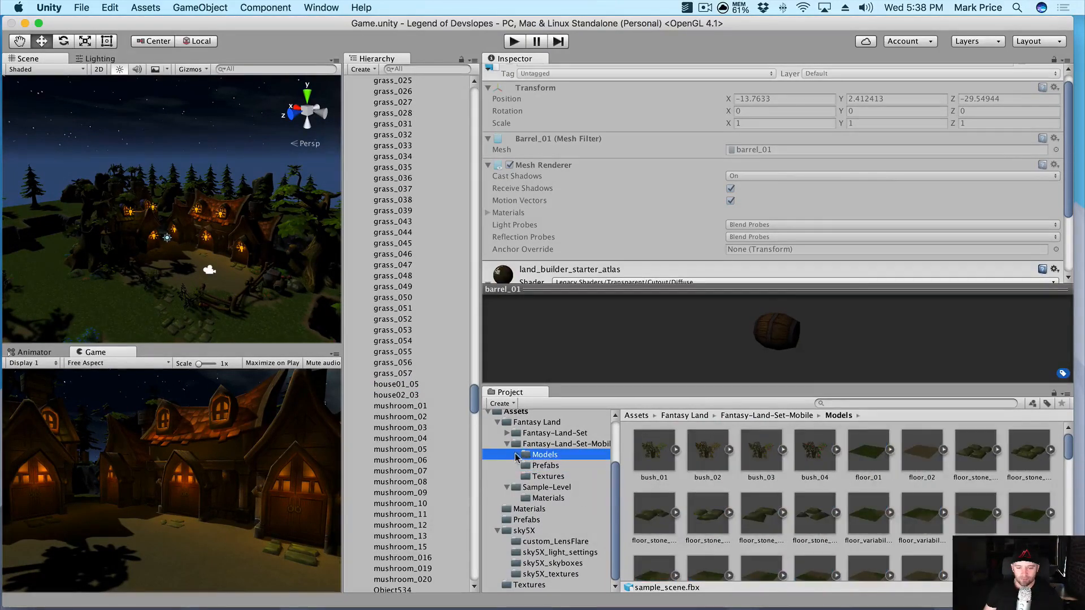
click(507, 433)
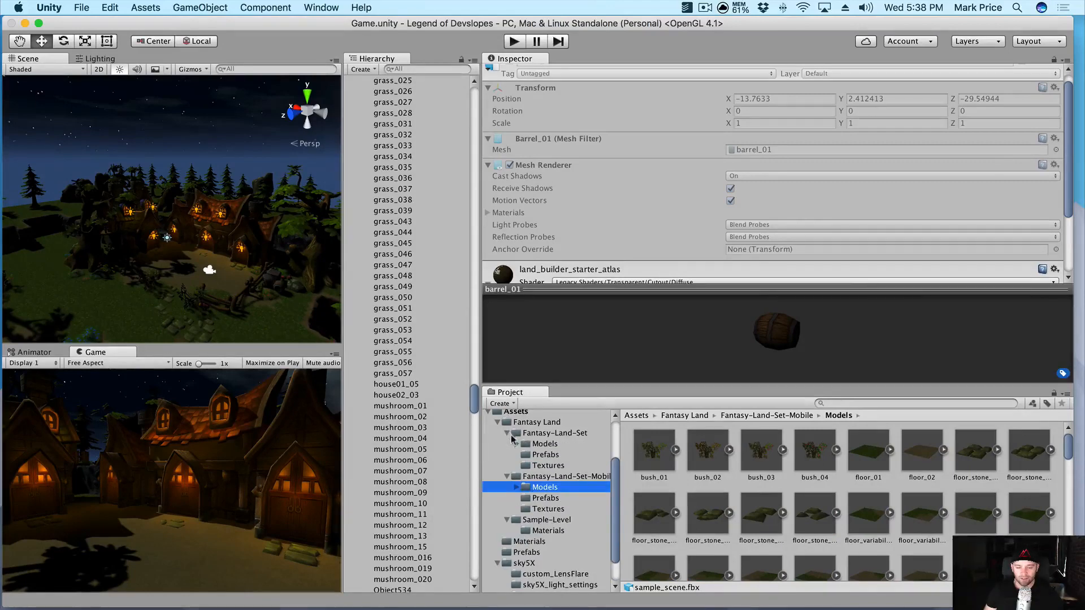
click(516, 487)
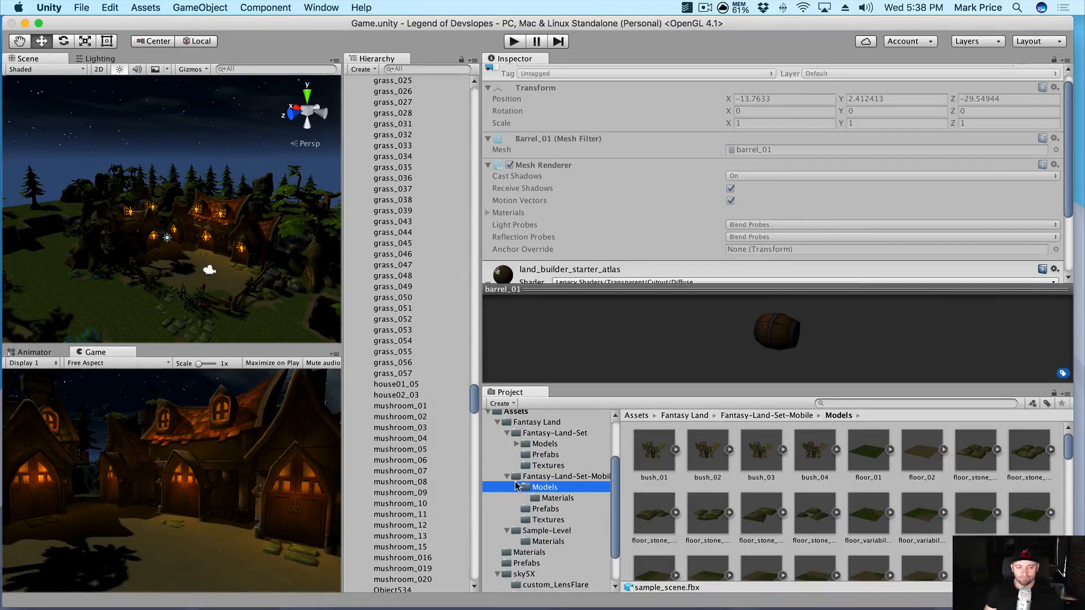
click(516, 486)
click(507, 476)
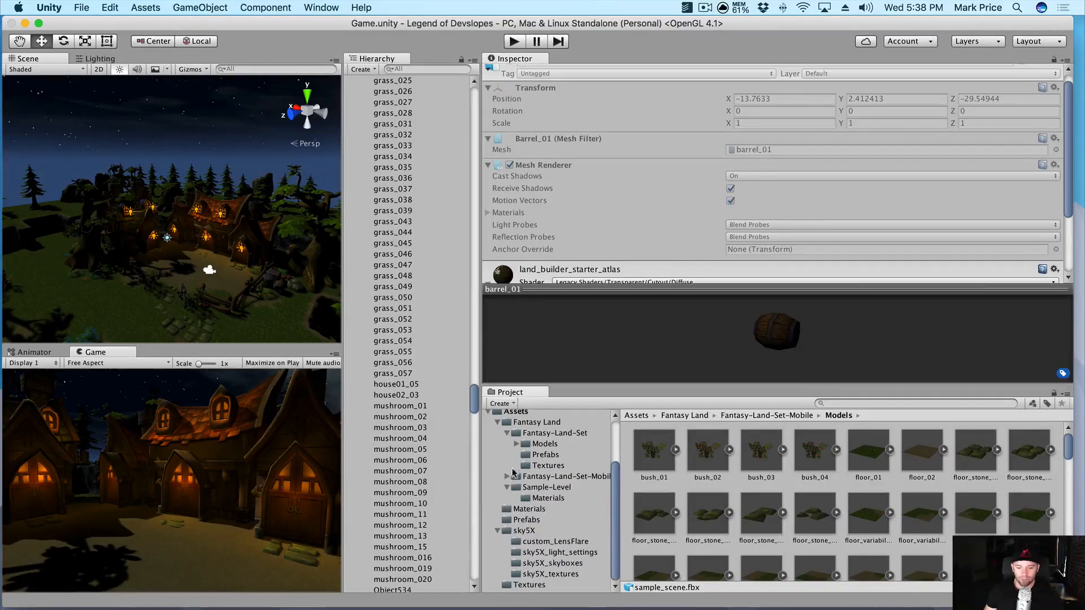
Open the Fantasy-Land-Set folder and look through its Models folder and the Materials inside it.
click(516, 444)
click(561, 434)
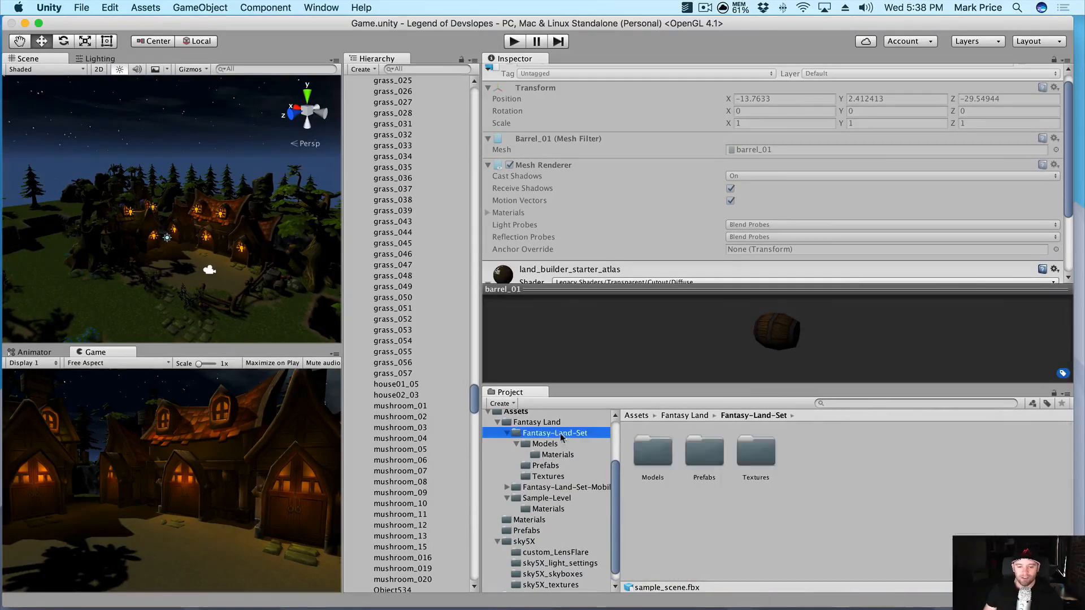
click(551, 455)
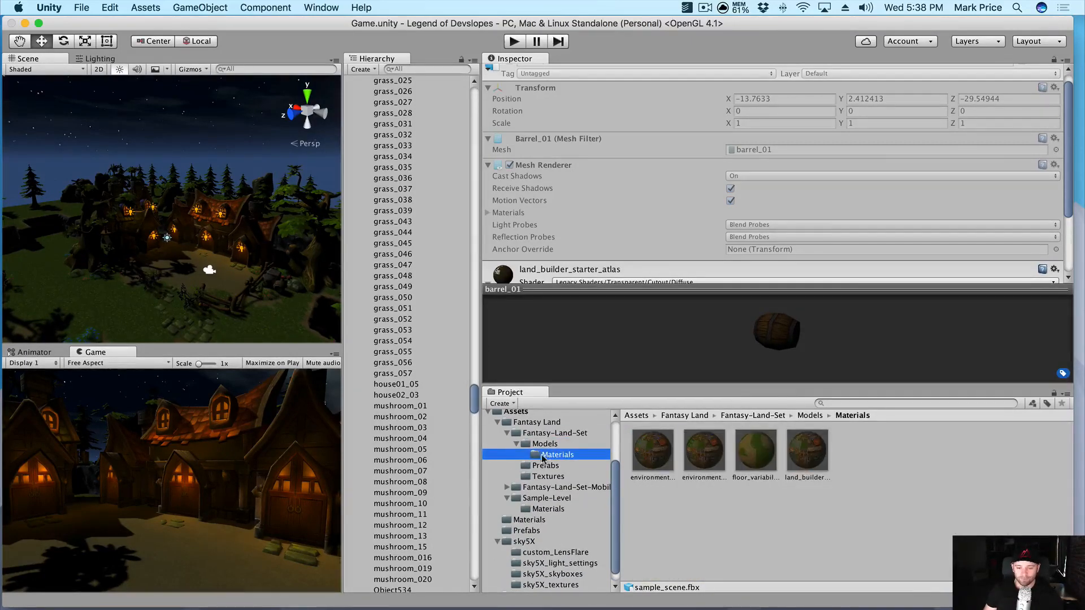
click(545, 444)
scroll(783, 481, down, 5)
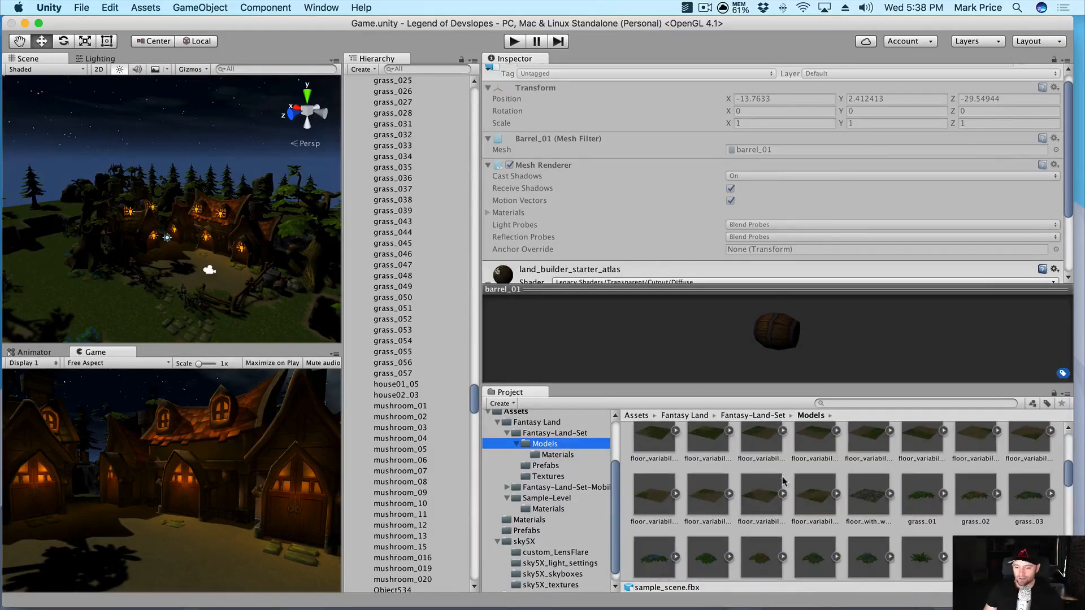
scroll(783, 481, down, 5)
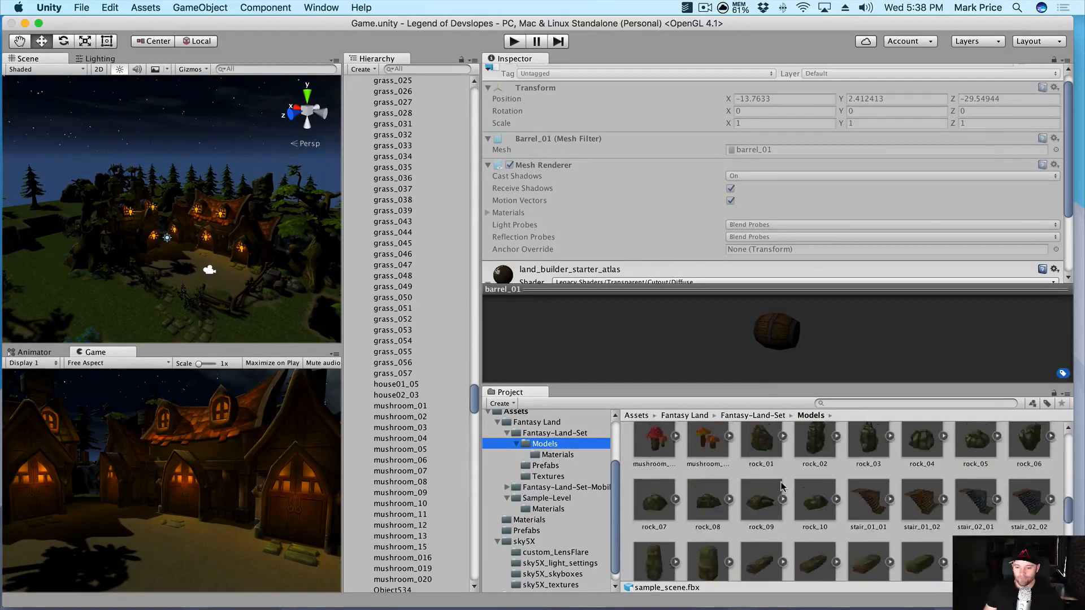
scroll(780, 483, up, 10)
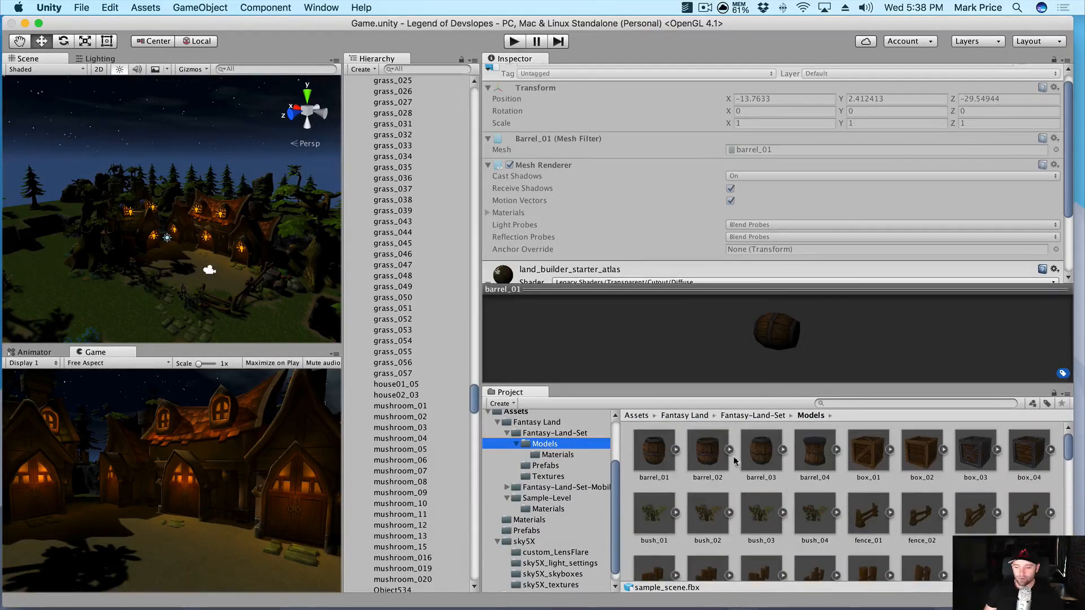
Enable Generate Lightmap UVs for the models barrel_01 through house02_05 in Fantasy-Land-Set and apply the import settings.
click(659, 449)
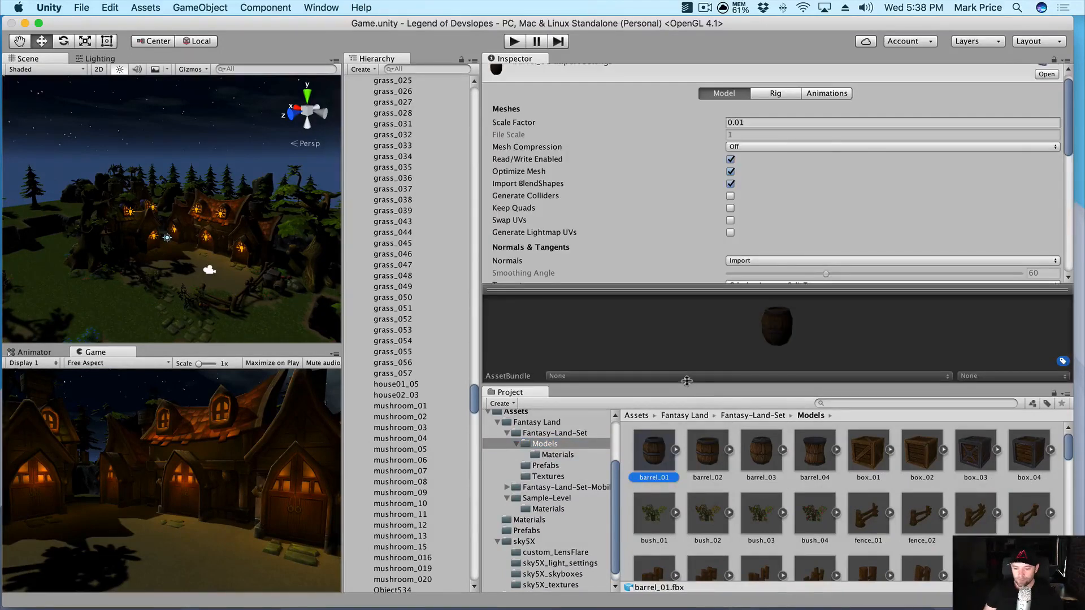
drag(687, 389, 687, 313)
scroll(712, 381, down, 2)
scroll(713, 382, down, 5)
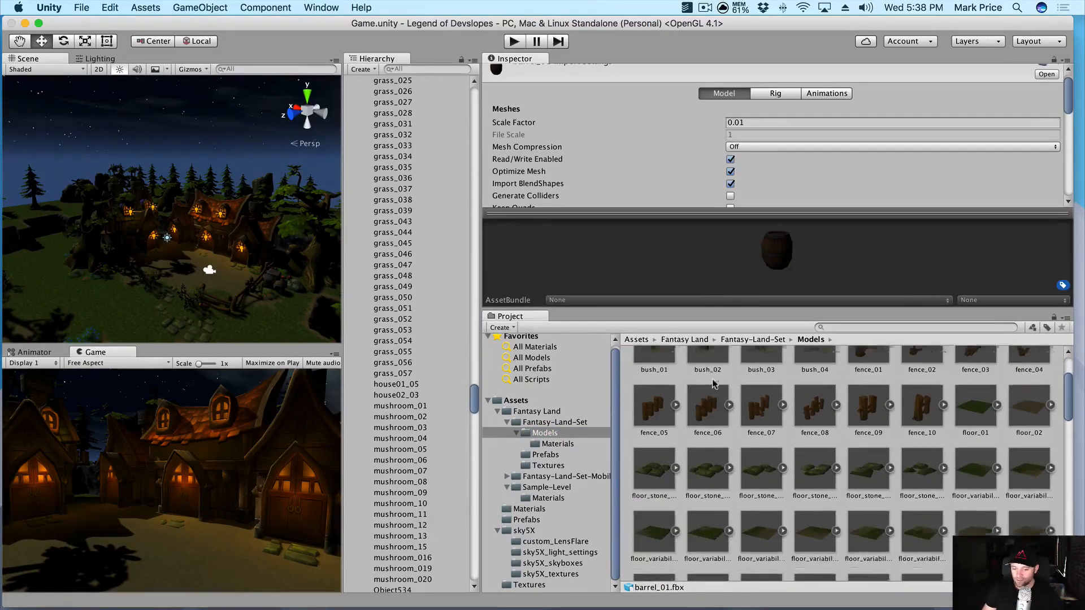
scroll(714, 389, down, 4)
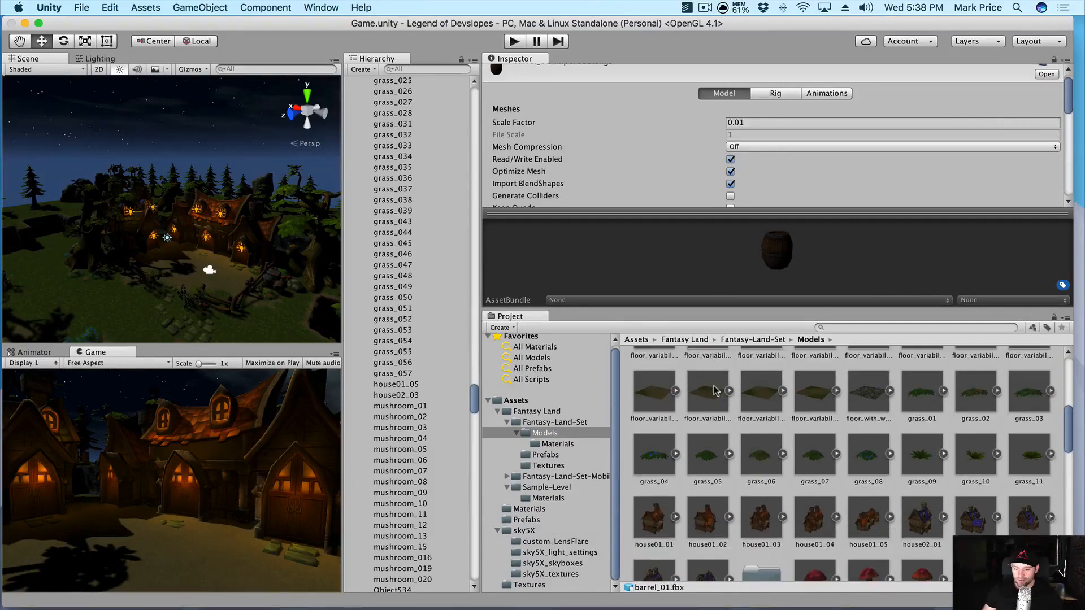
shift+click(708, 522)
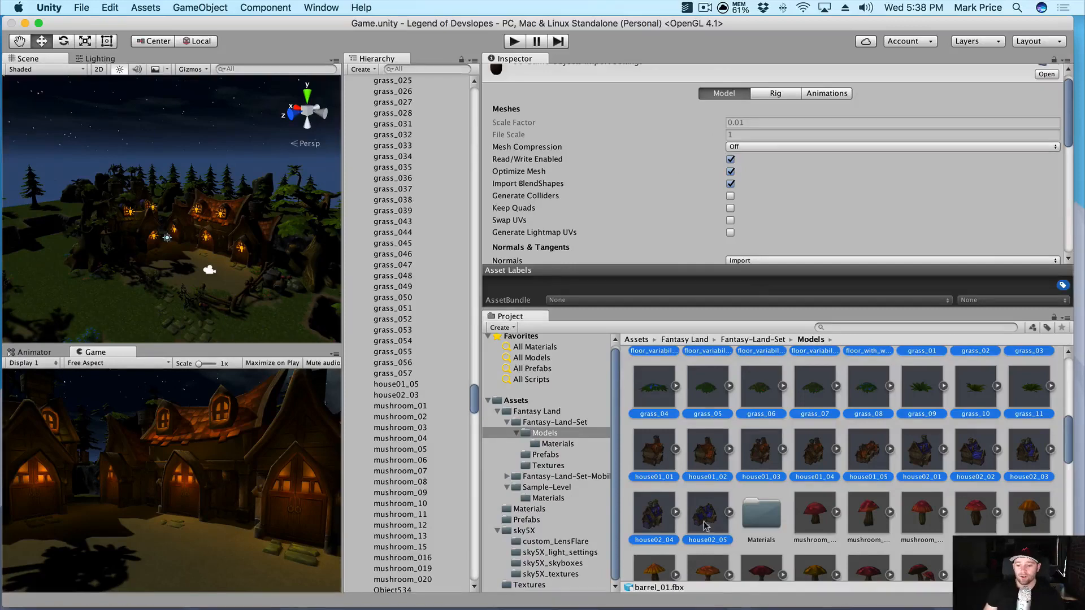
scroll(696, 193, up, 1)
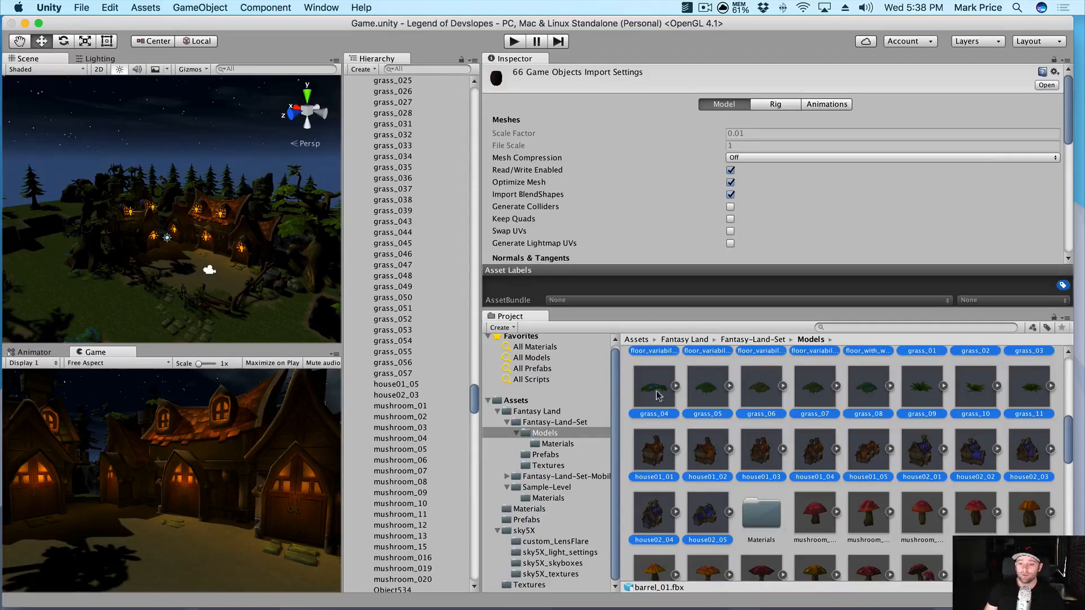
scroll(634, 247, down, 5)
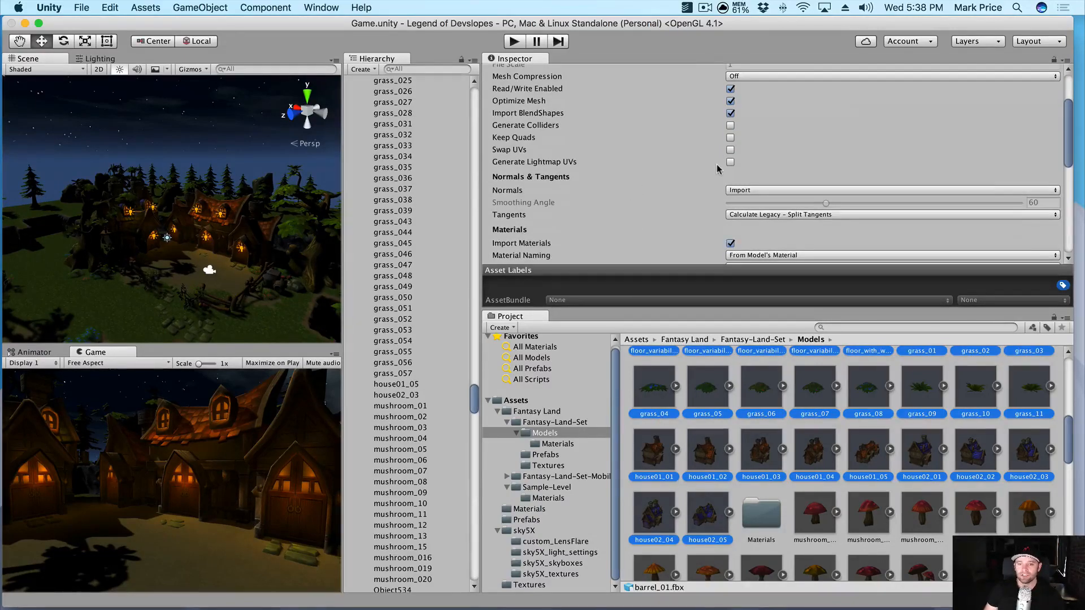
click(730, 162)
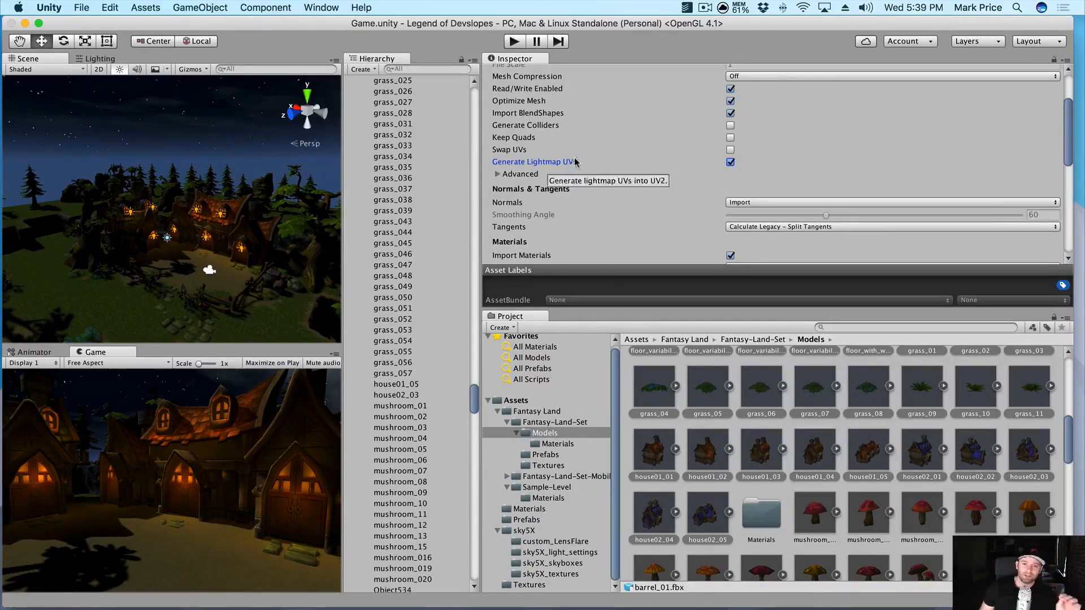
scroll(573, 168, up, 3)
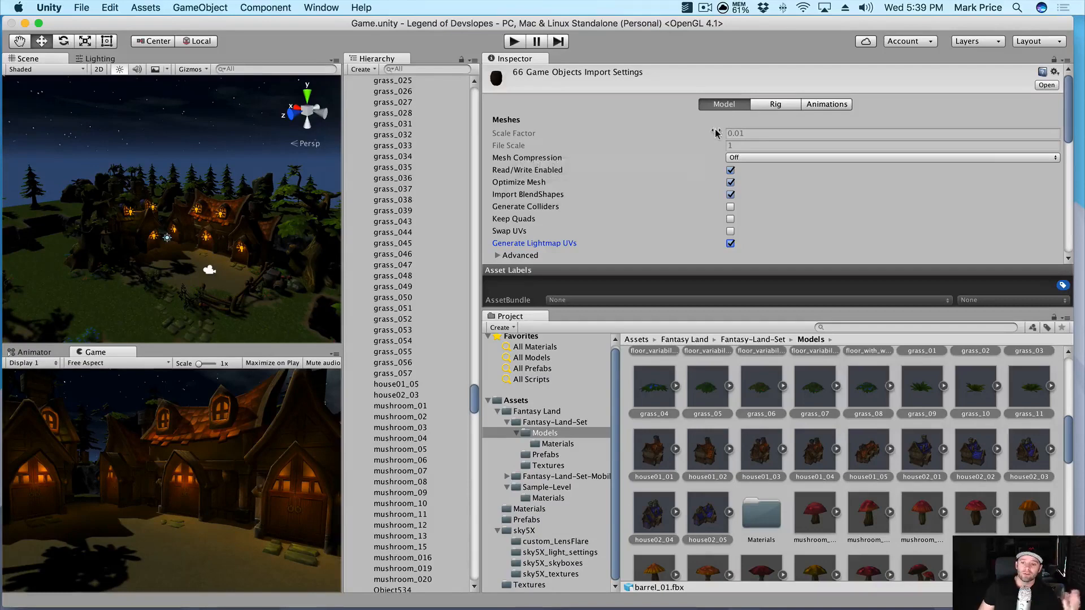
scroll(697, 170, down, 5)
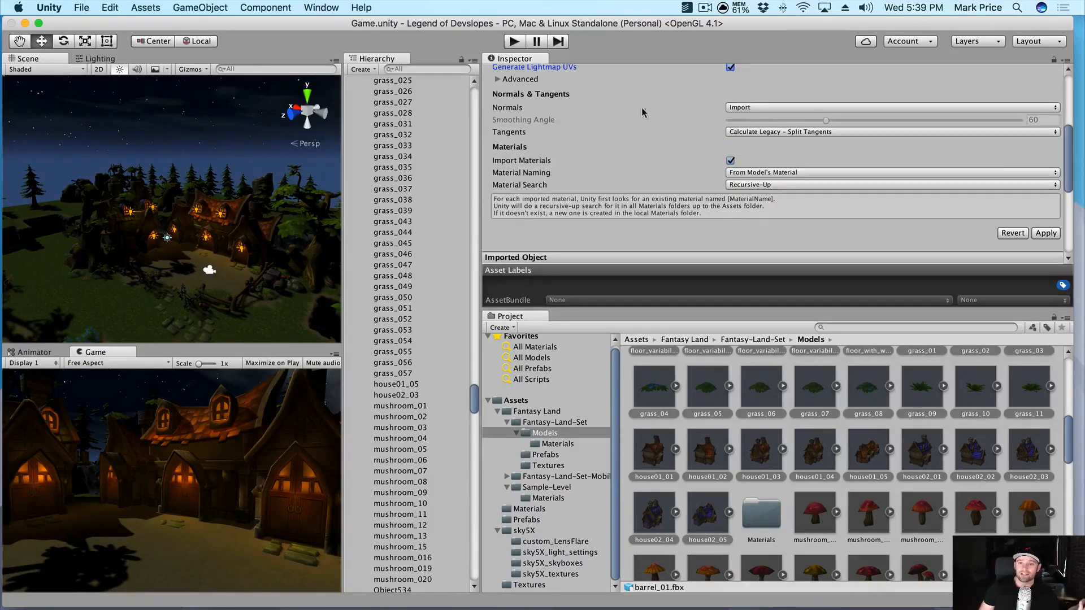
scroll(644, 116, up, 1)
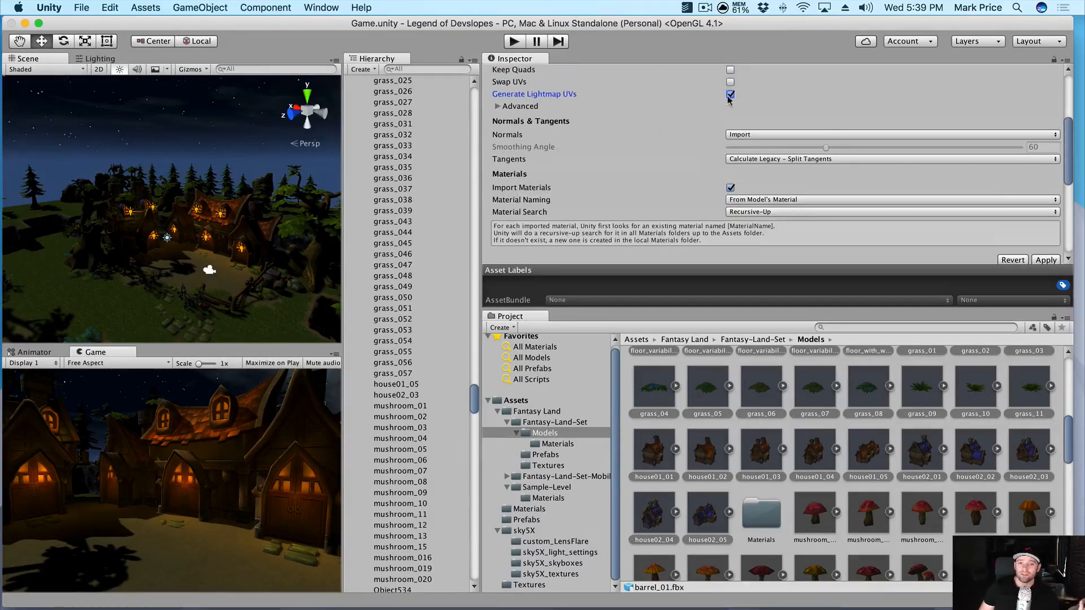
click(1045, 260)
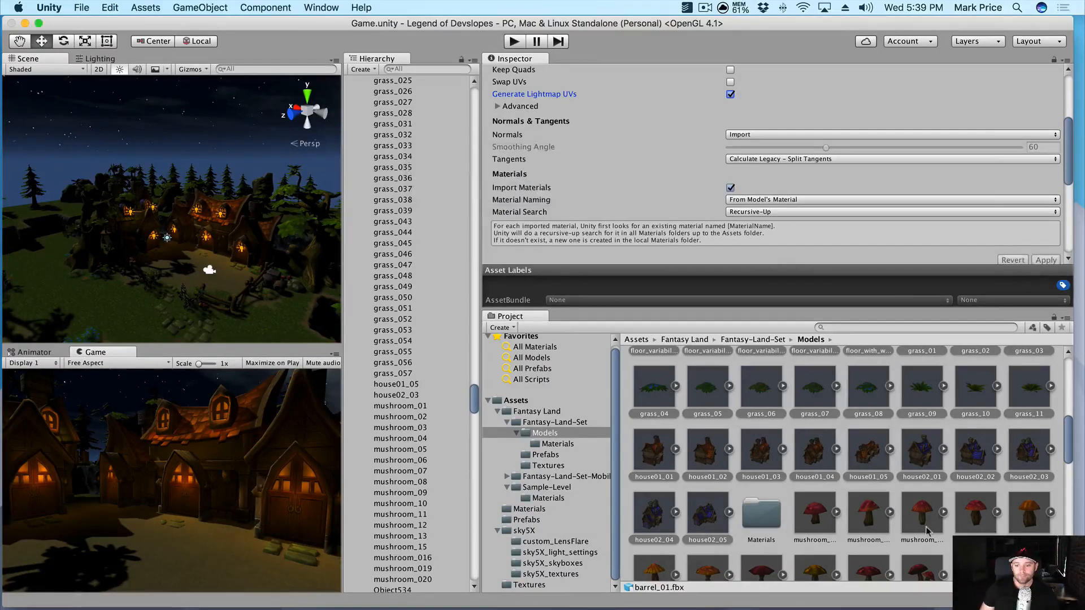
Enable Generate Lightmap UVs for the models from mushroom_01 through the last wood plank and apply the import settings.
click(830, 509)
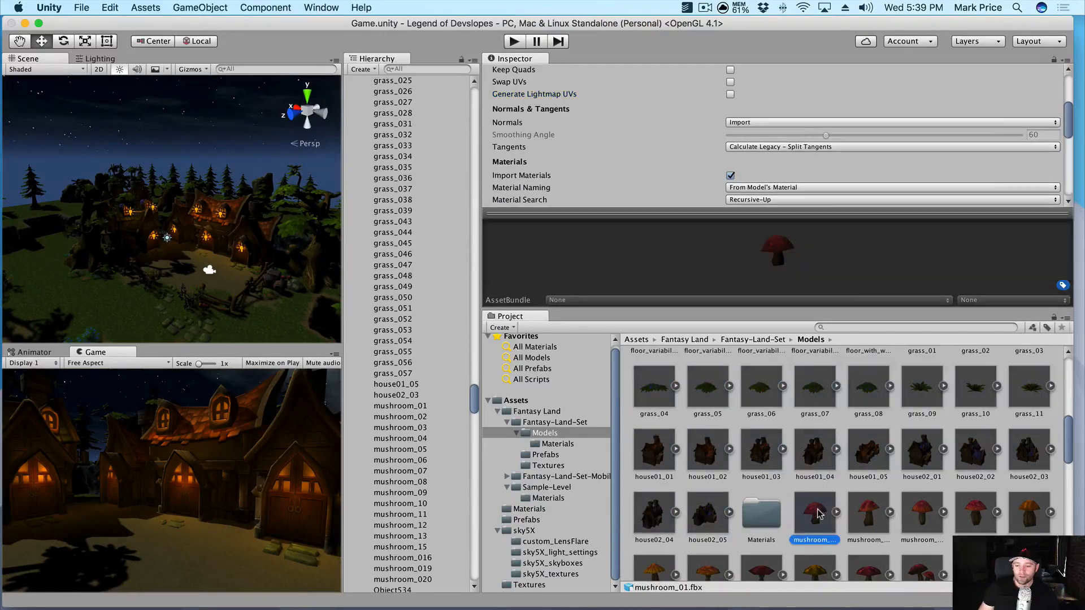
scroll(796, 521, down, 3)
scroll(795, 521, down, 10)
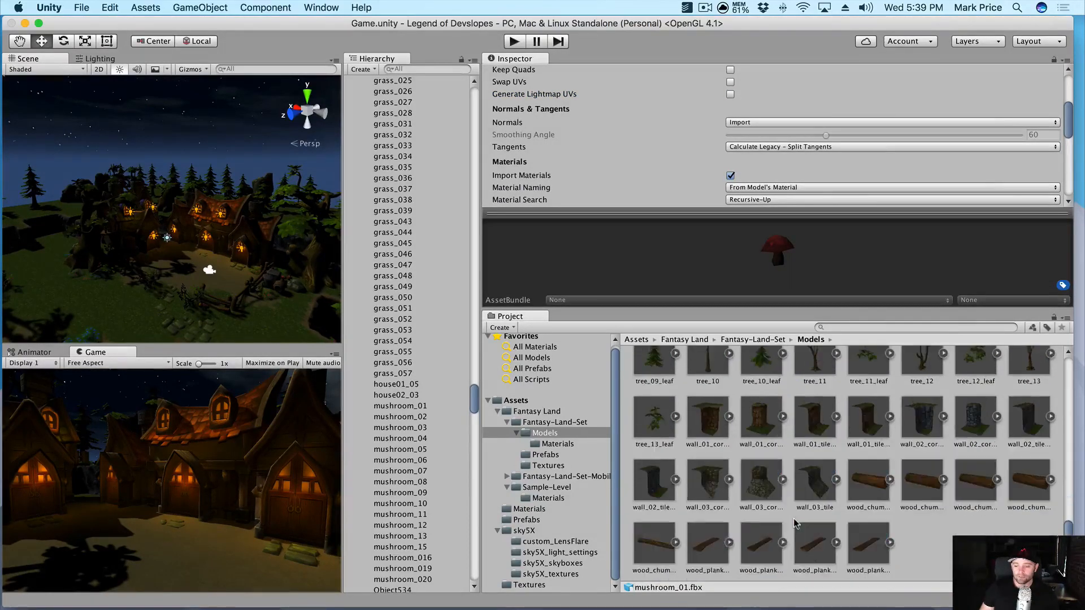
shift+click(868, 556)
scroll(685, 159, up, 3)
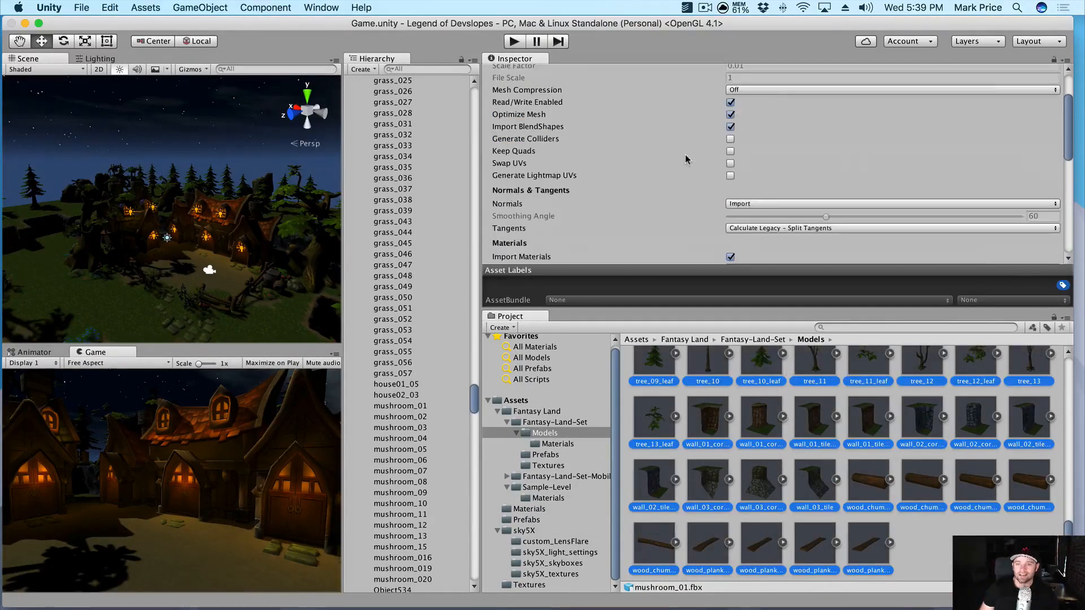
click(730, 176)
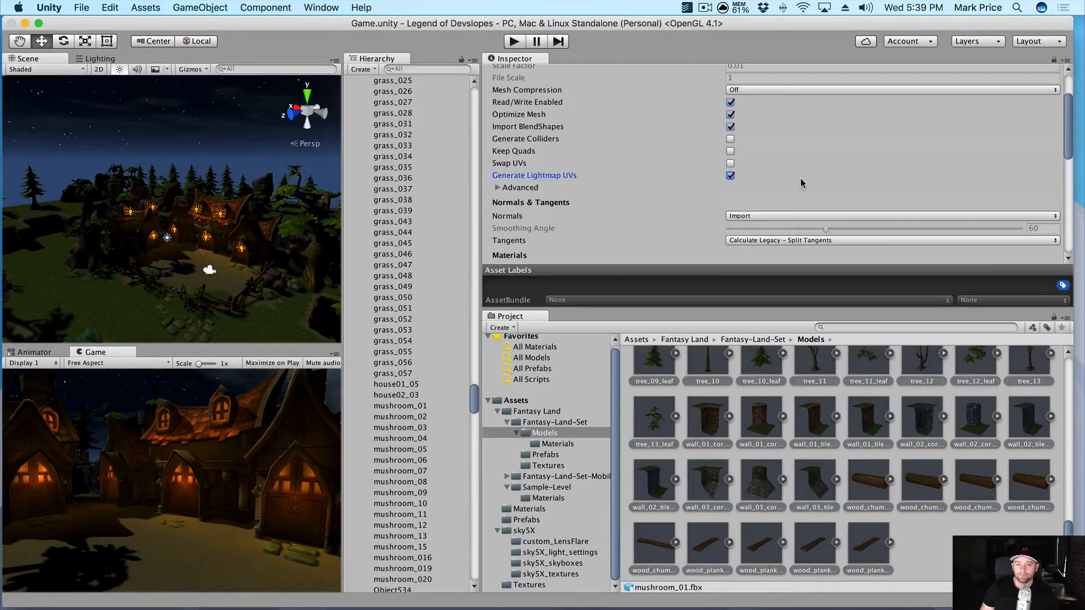
scroll(802, 184, down, 3)
scroll(802, 187, up, 2)
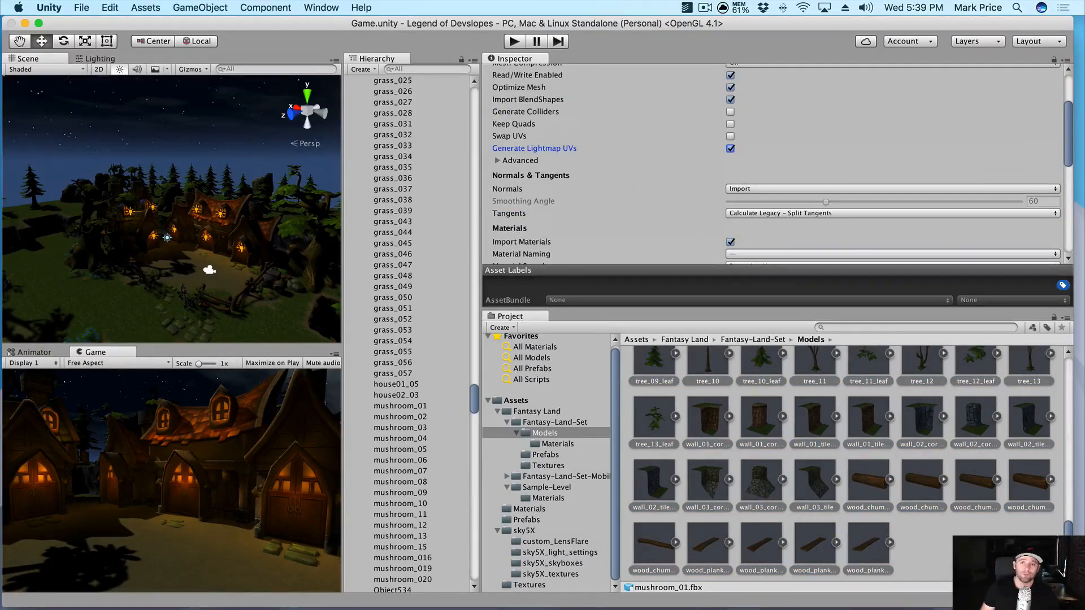
scroll(898, 232, down, 5)
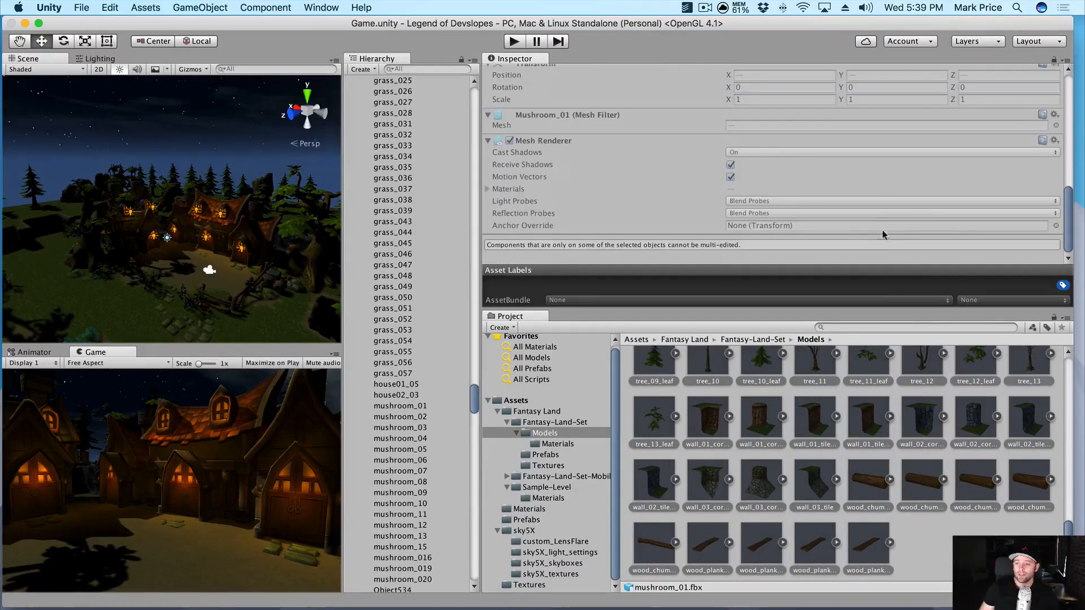
scroll(948, 228, up, 5)
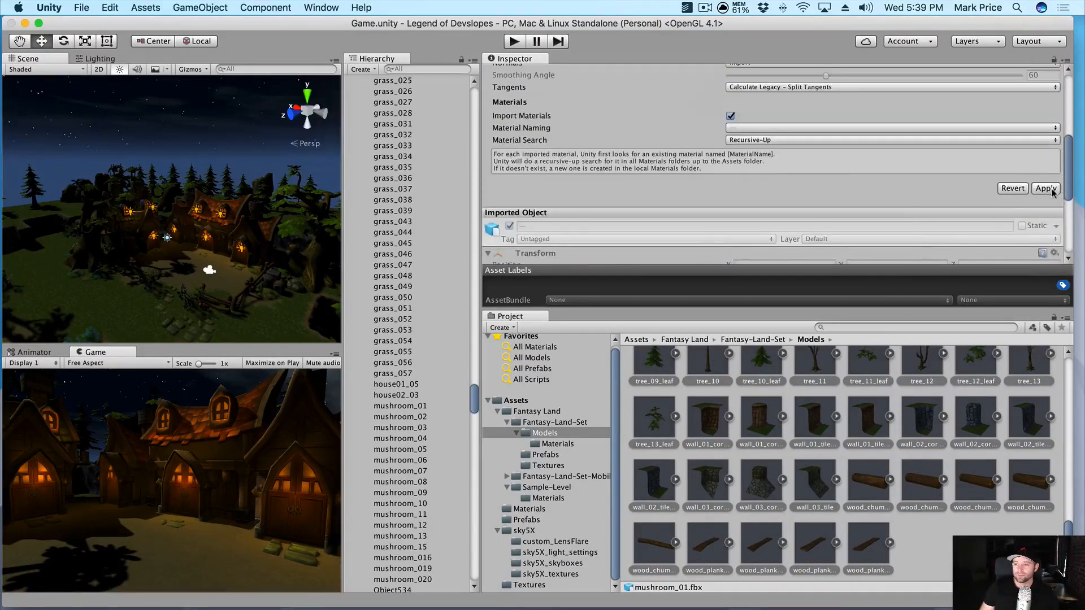
click(1046, 188)
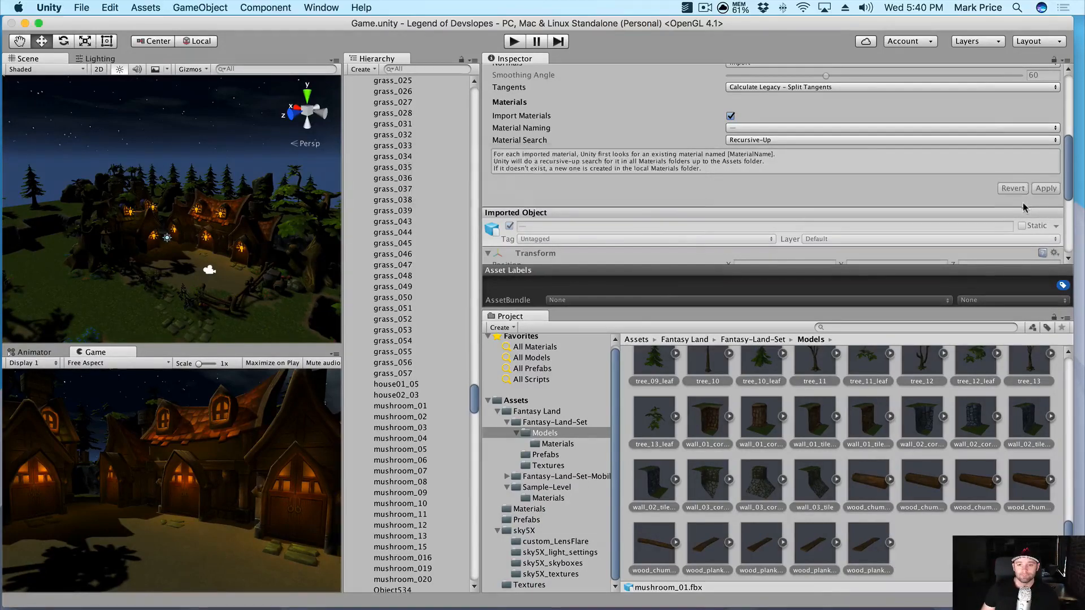
Select all child objects of Environment from barrel_01 through water and mark them as Static.
scroll(411, 149, up, 20)
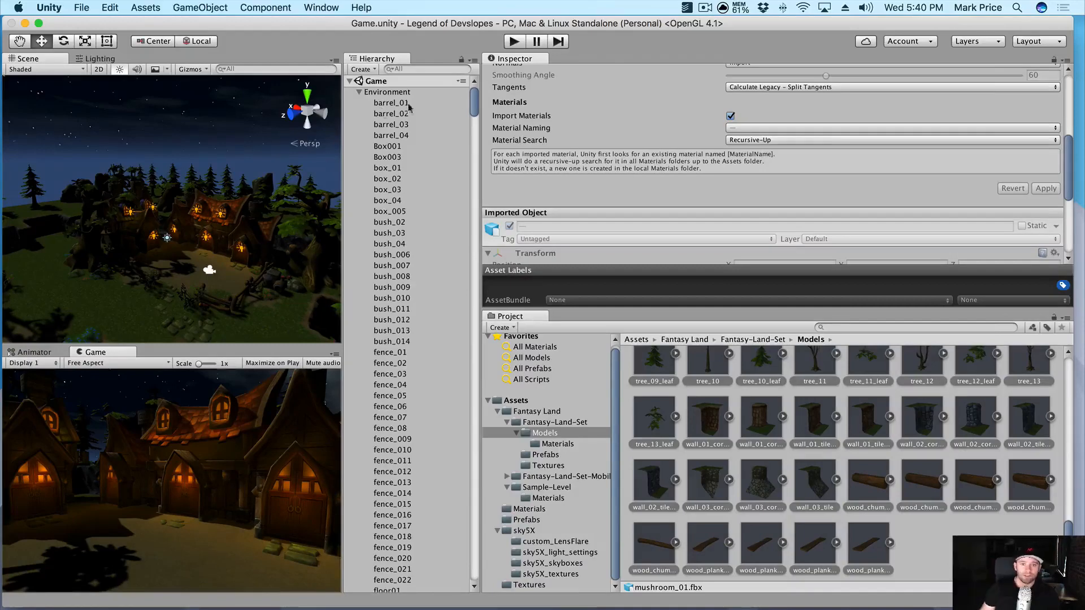
scroll(656, 109, up, 3)
click(387, 104)
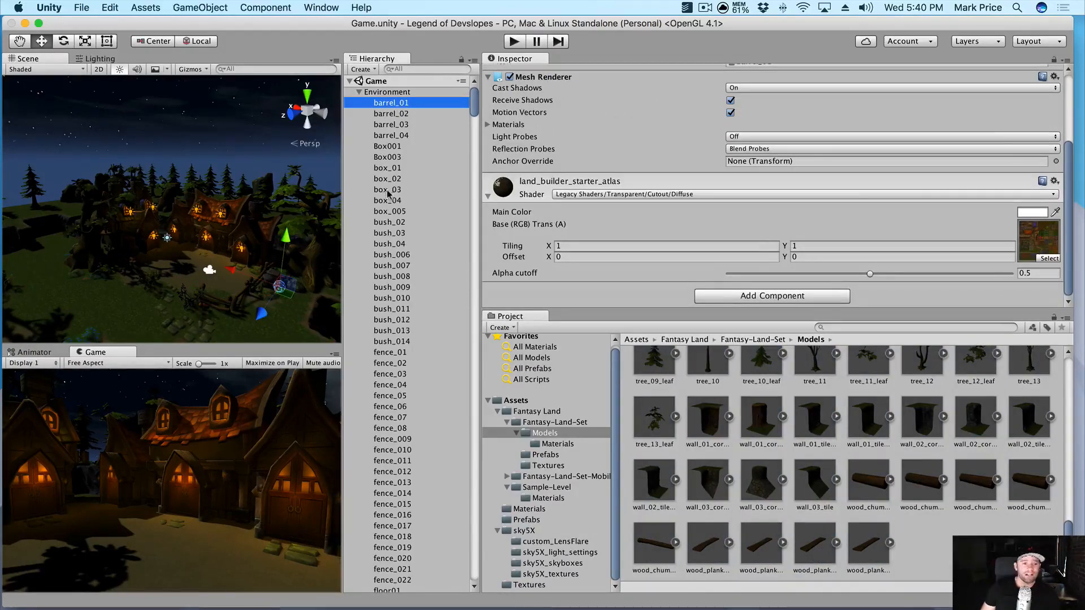
scroll(389, 208, down, 20)
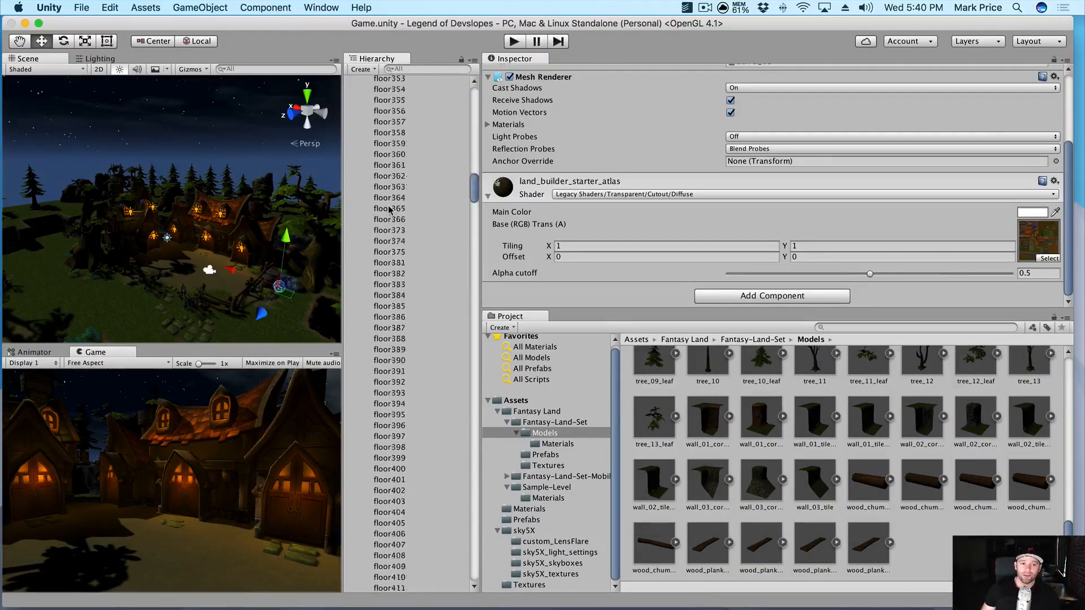
scroll(389, 210, down, 20)
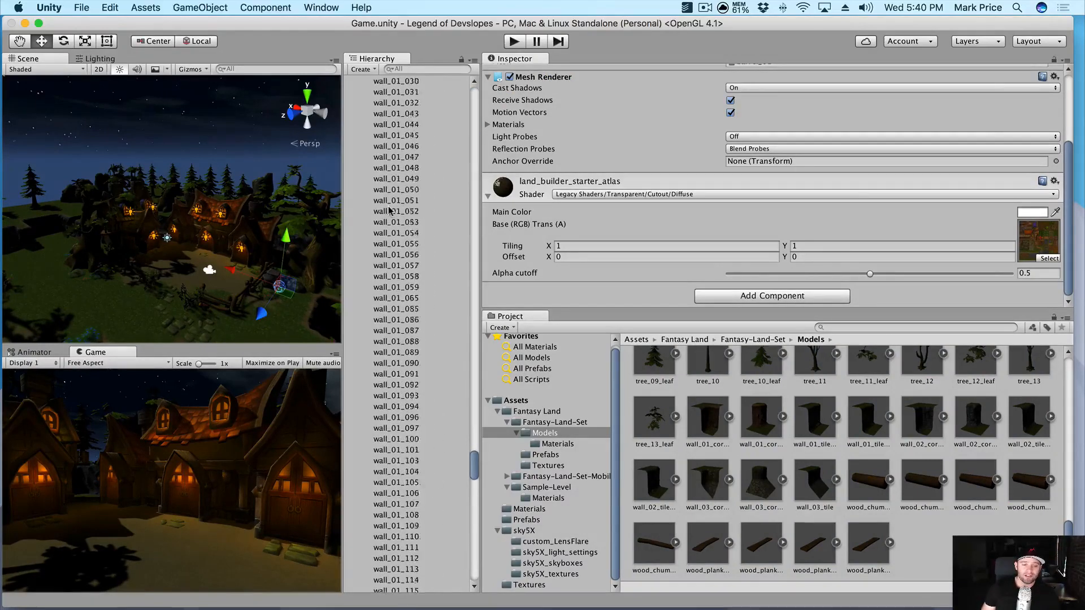
scroll(389, 210, down, 20)
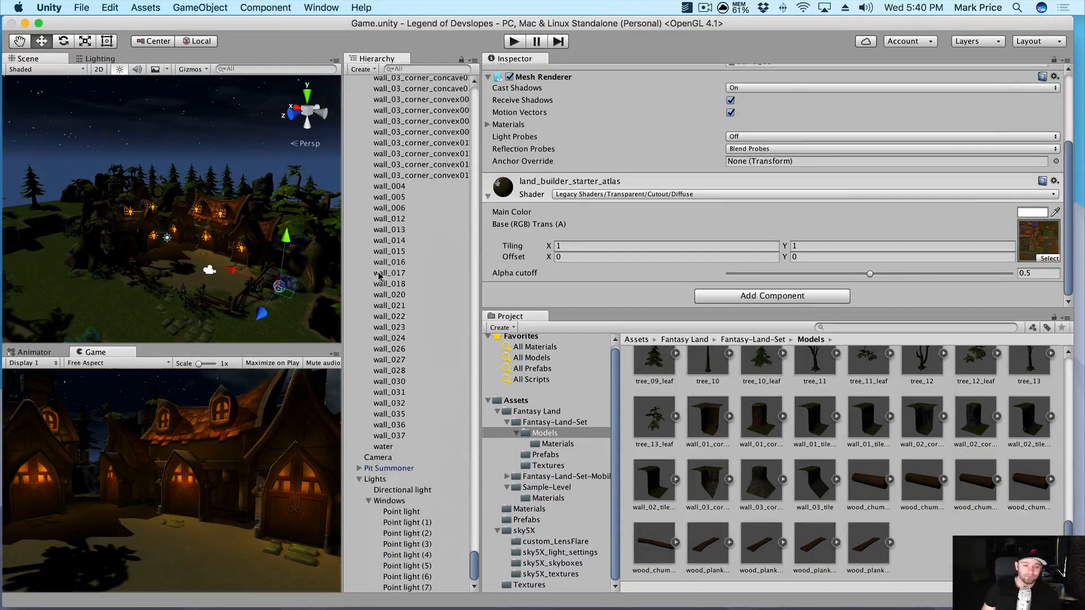
shift+click(386, 446)
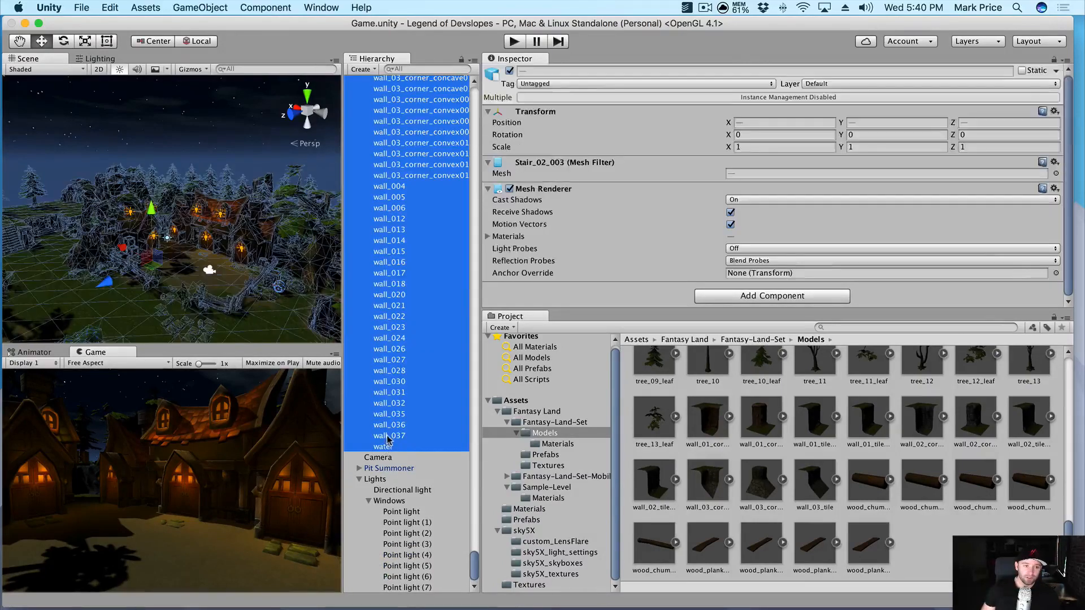
scroll(387, 440, up, 20)
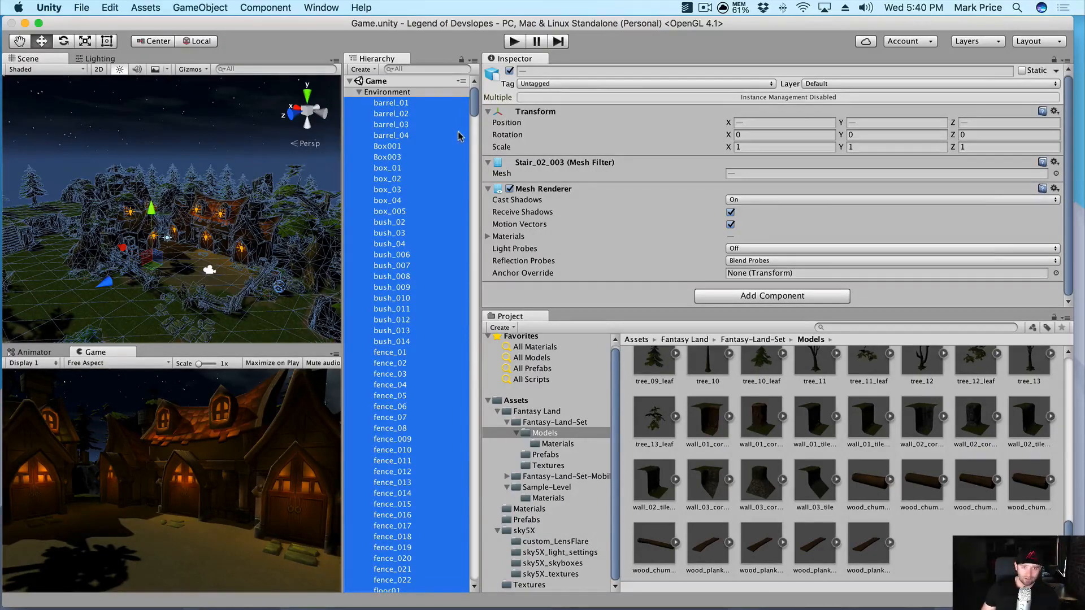
click(1021, 72)
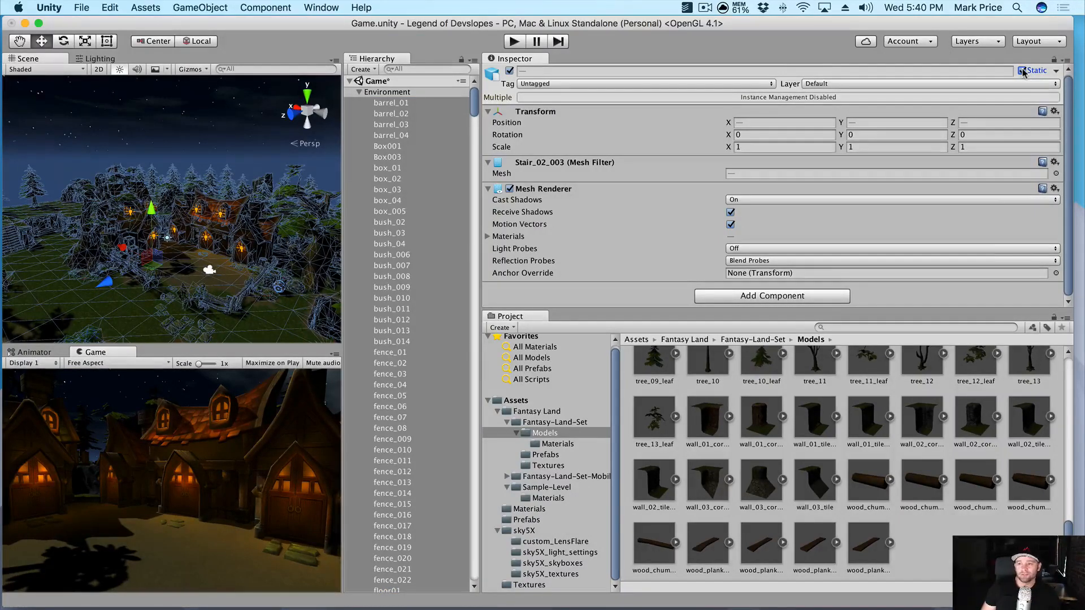
Mark the Environment parent object as Static and apply the static flags to all of its children.
click(384, 92)
click(359, 92)
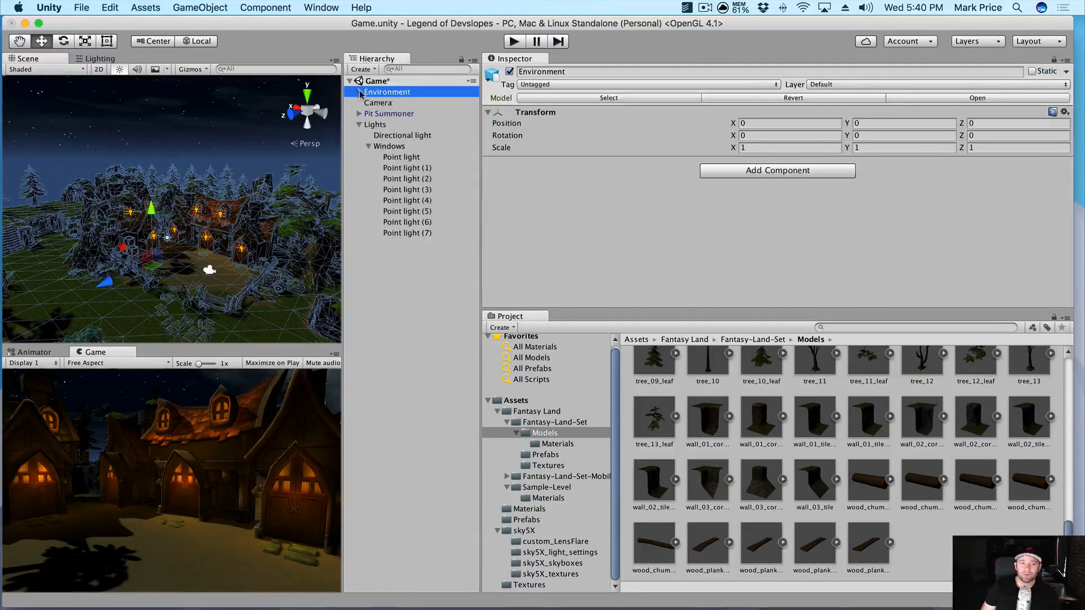
click(1031, 72)
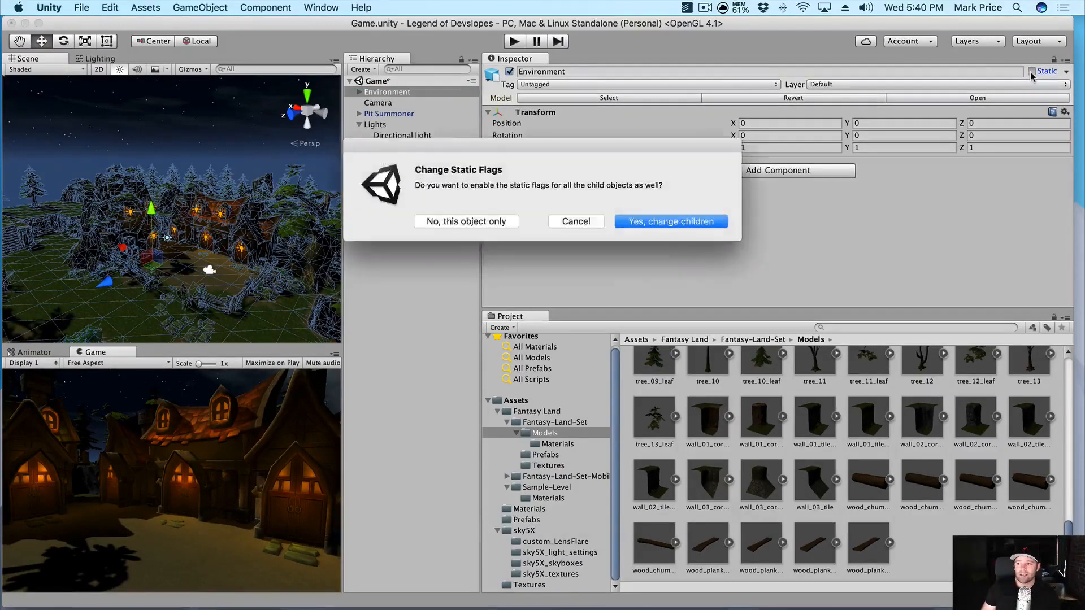
click(680, 222)
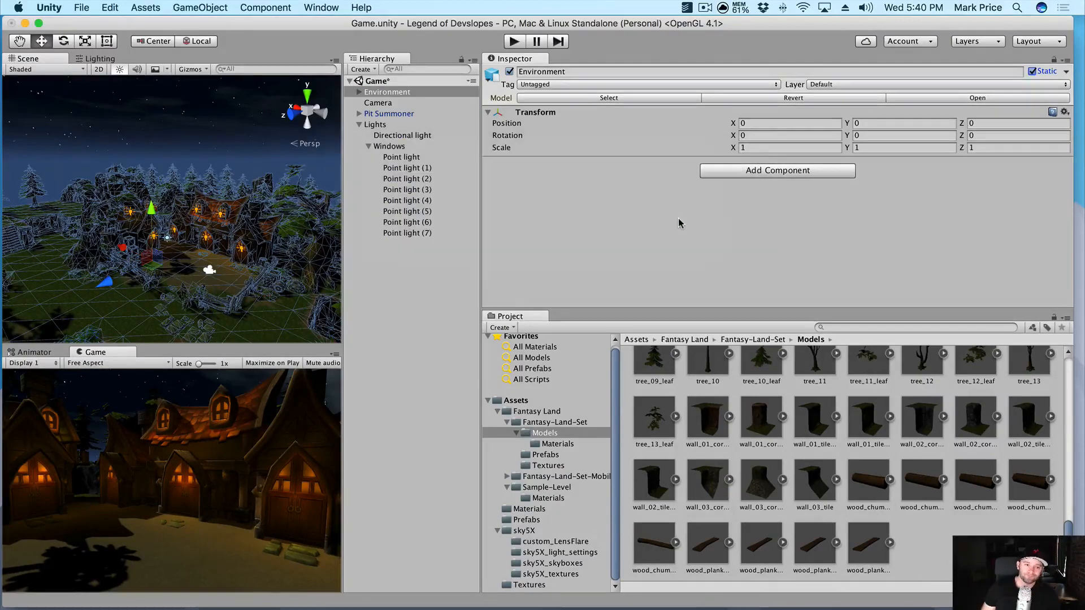